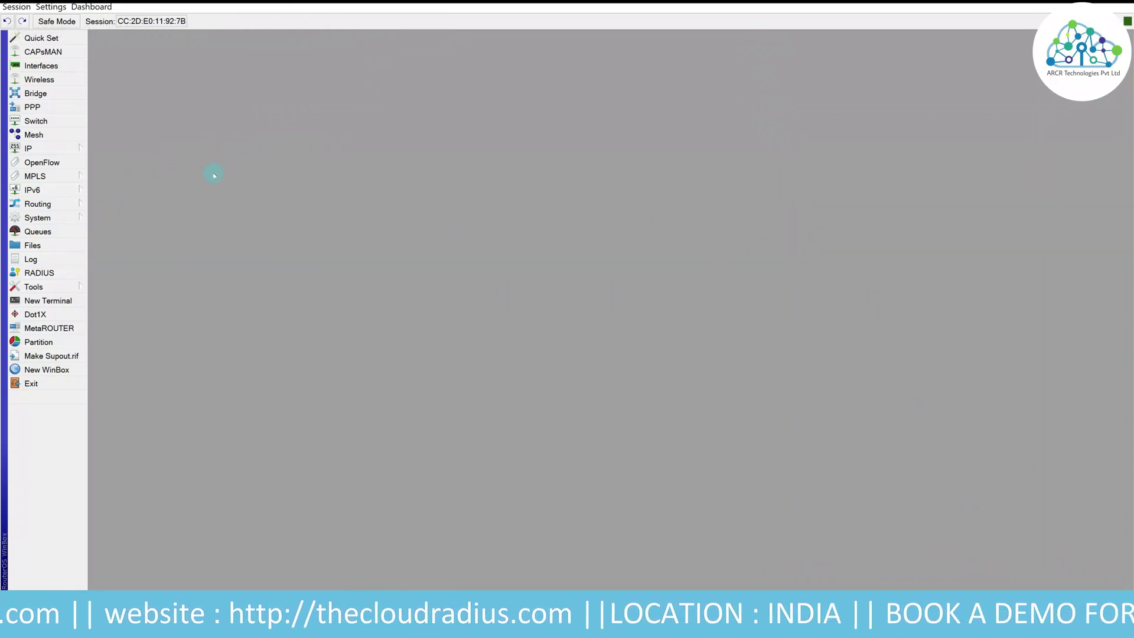
- Add IP pool PPPoE_POOL with ranges 10.100.100.2-10.100.100.254 and 10.101.101.2-10.101.101.254
left_click(69, 152)
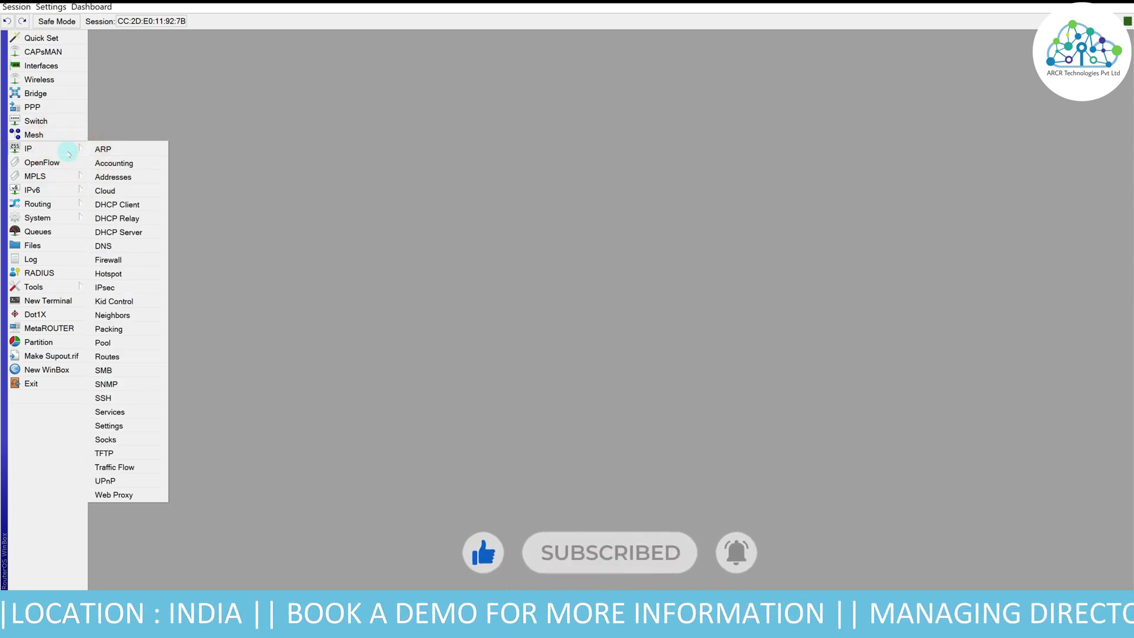
left_click(140, 344)
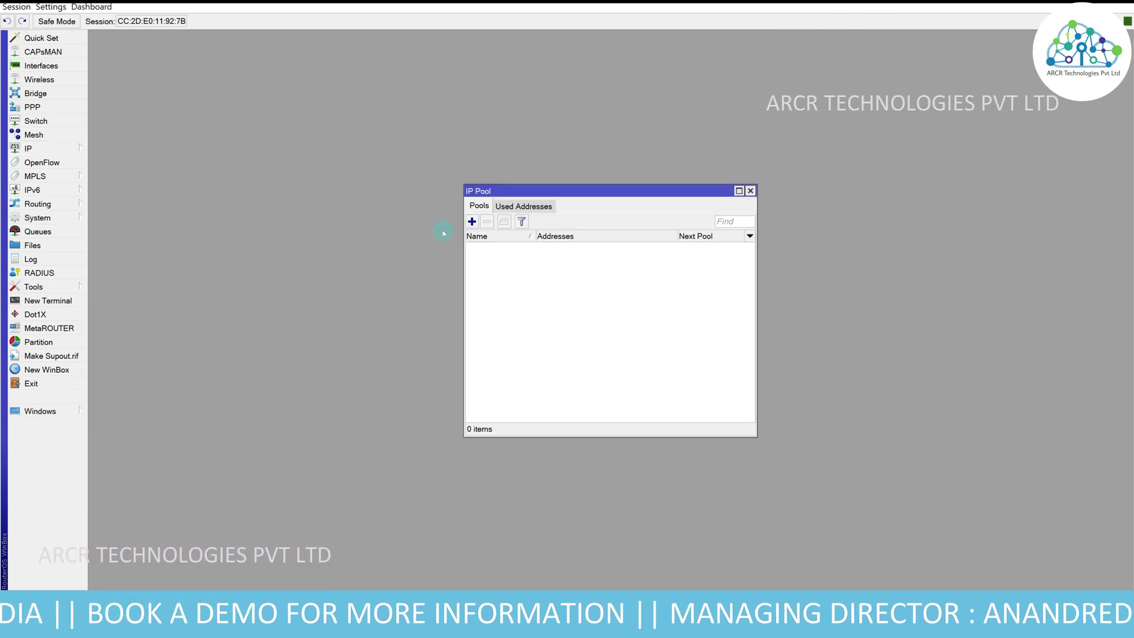
left_click(472, 222)
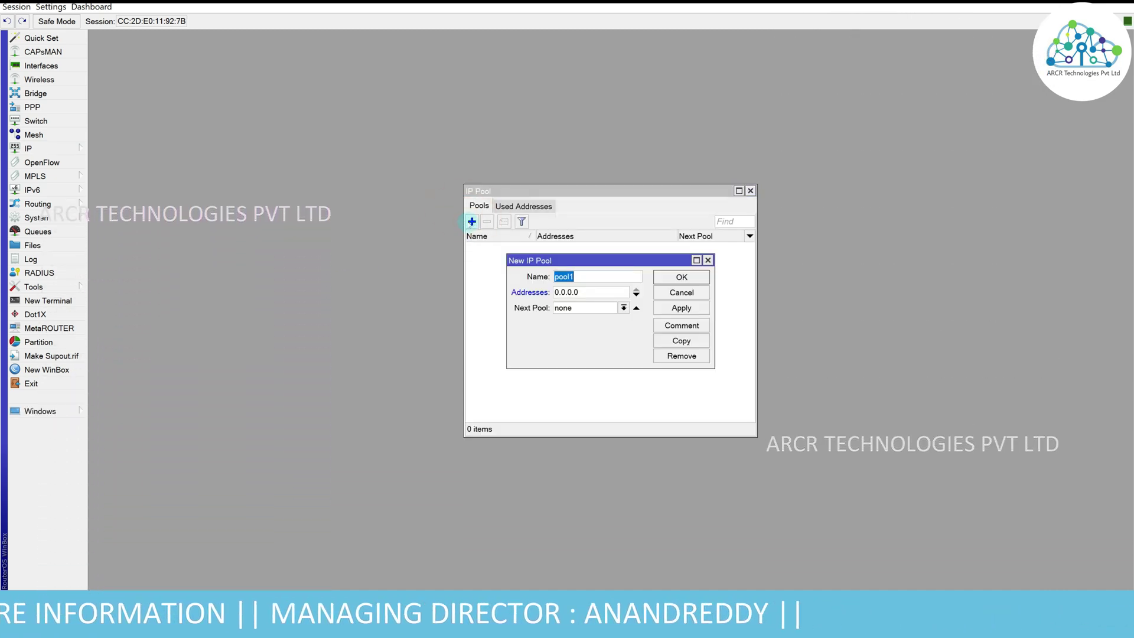
type("PPPoE_POOL")
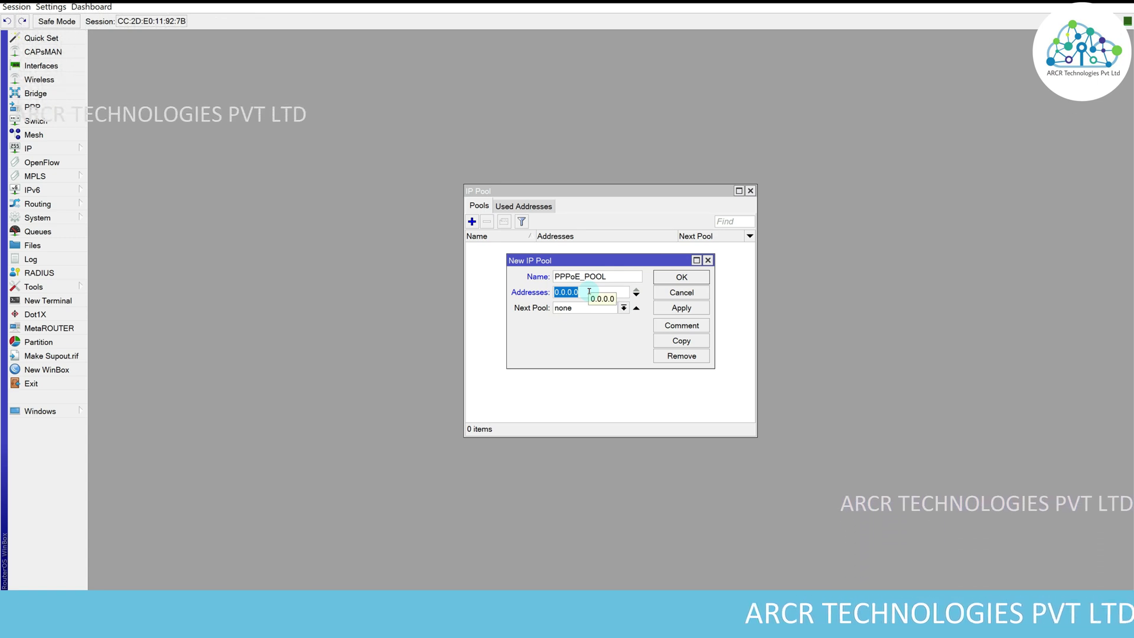
type("10.100.100.")
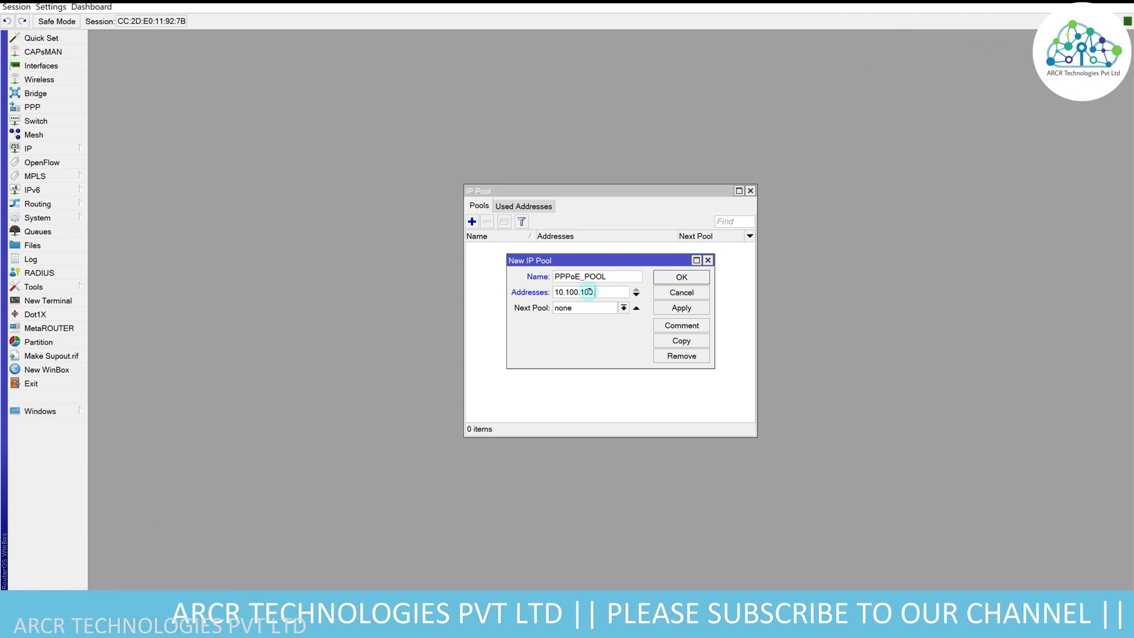
type("2-")
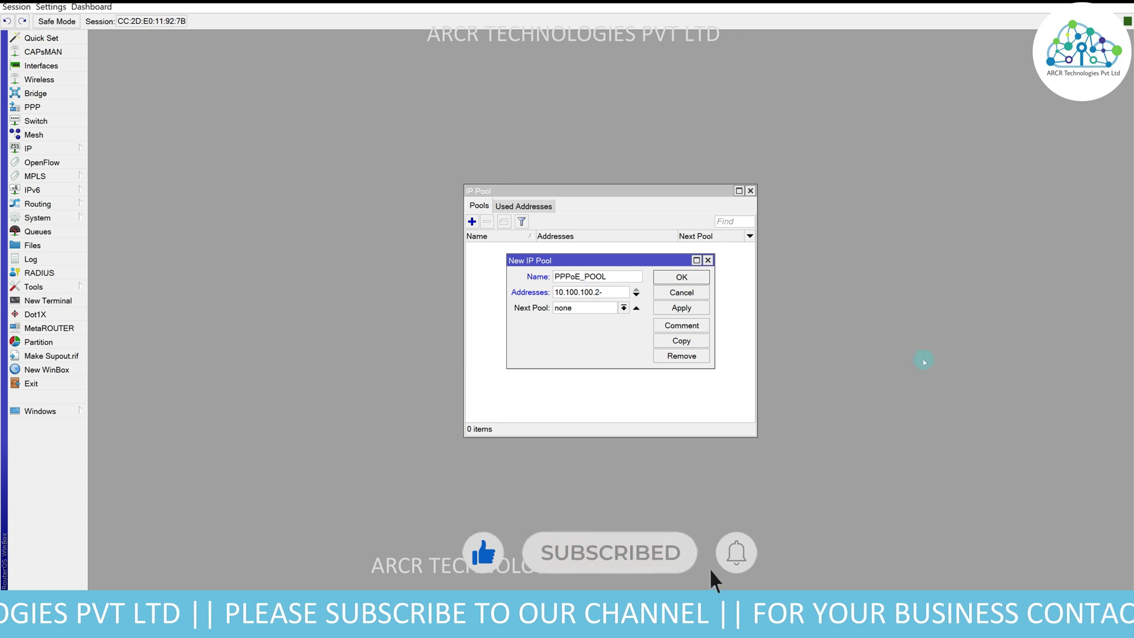
type("10.100")
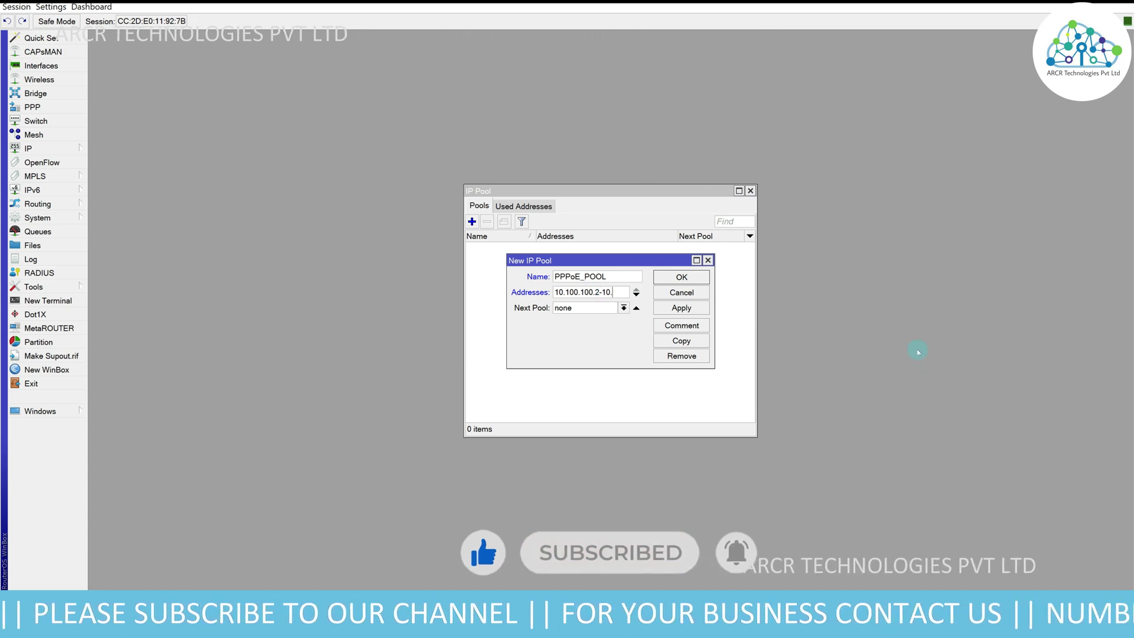
type(".100.2-")
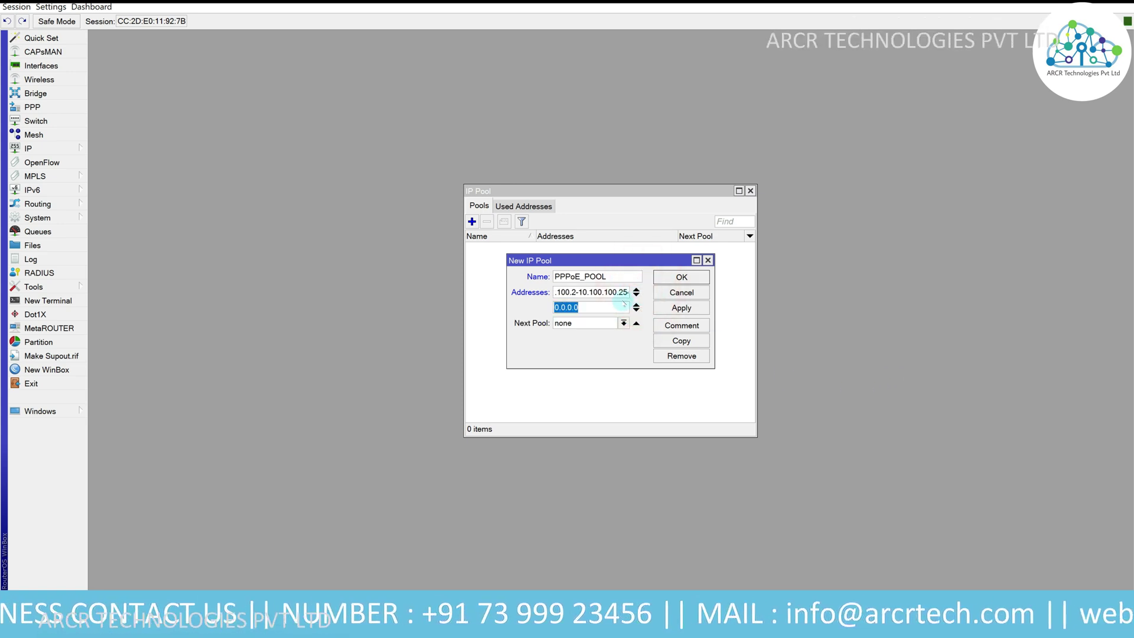
type("10.1")
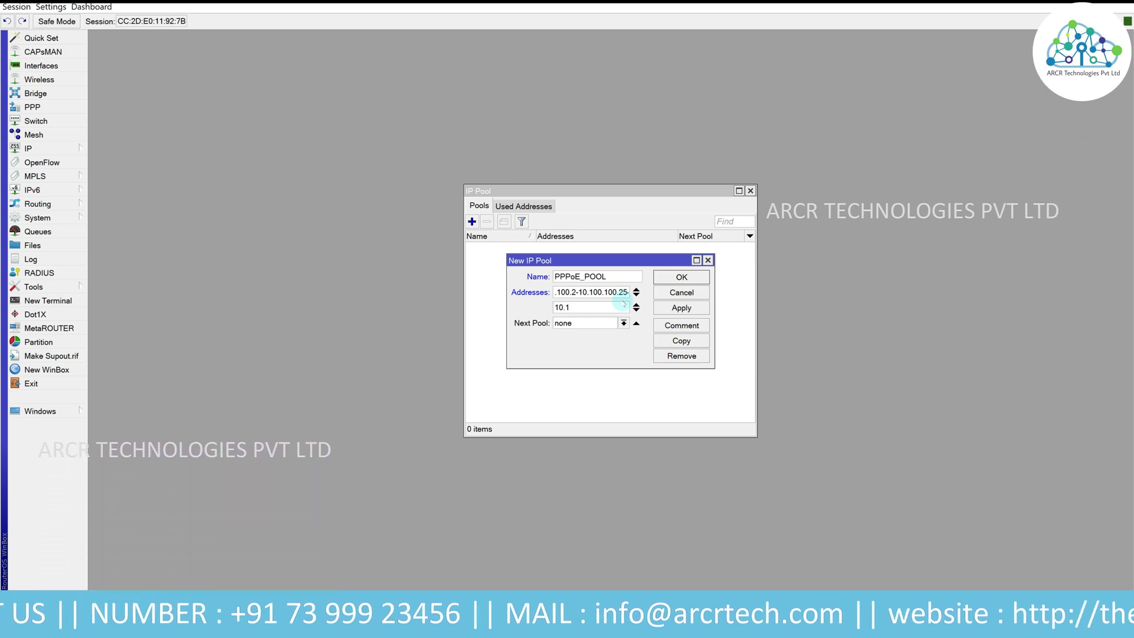
type("01.101.")
type("2-1")
type("0.10")
type("1.101.254")
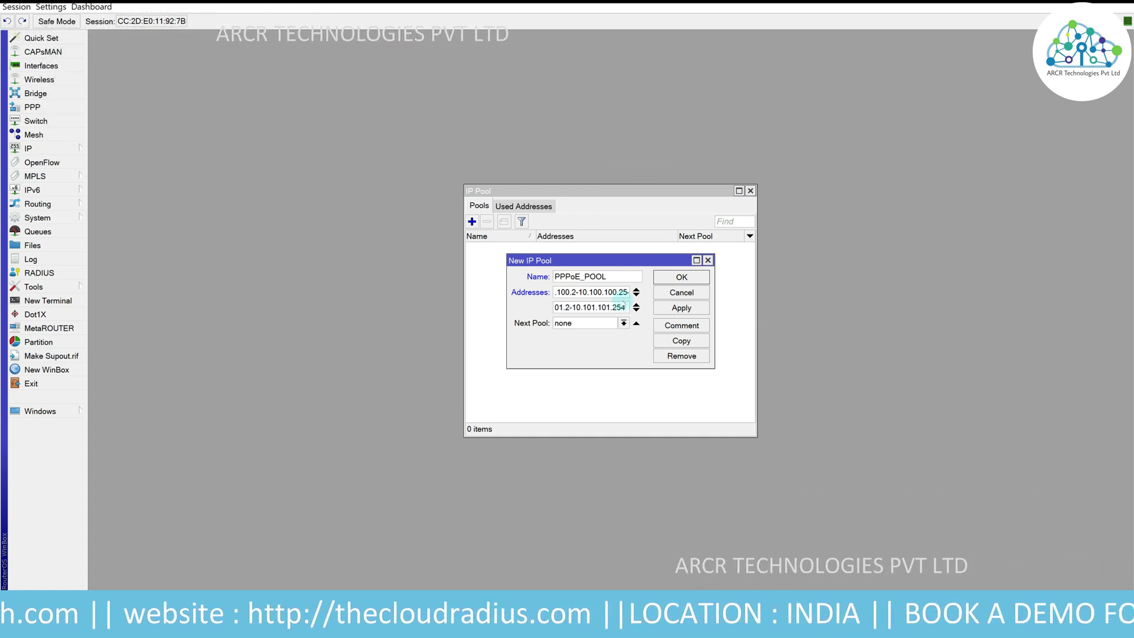
left_click(680, 308)
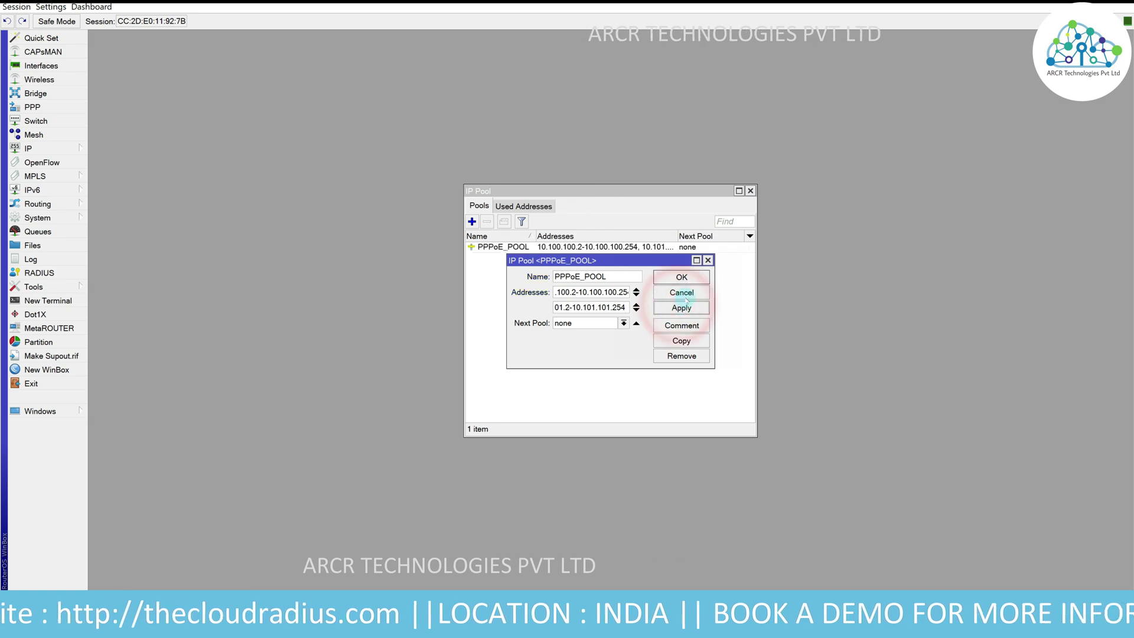
left_click(688, 276)
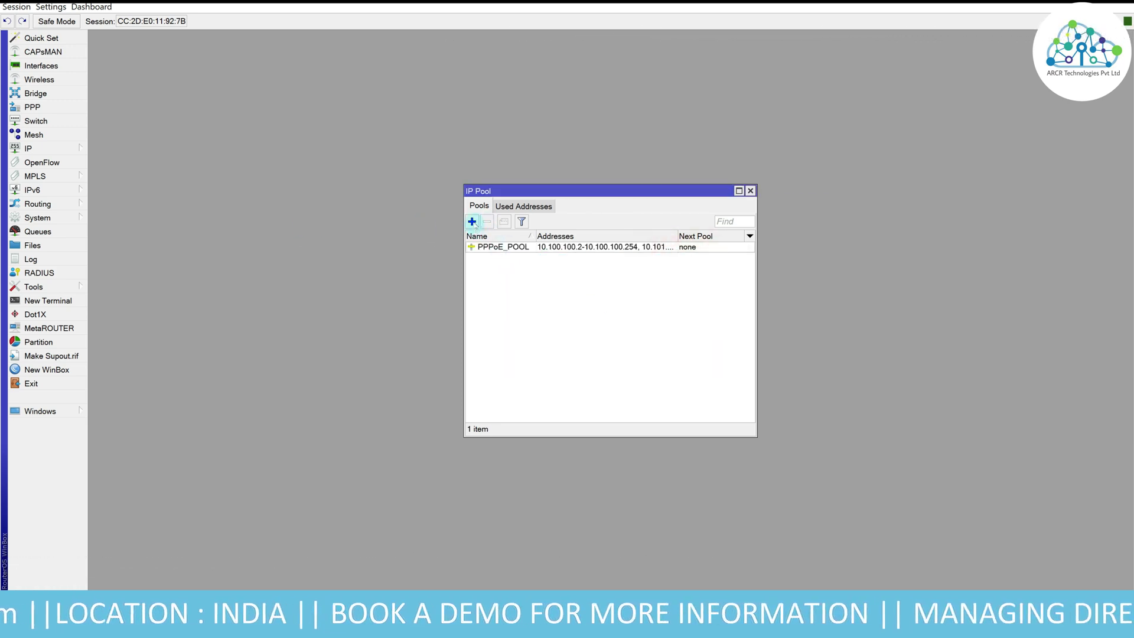
- Create a second pool PPPoE_Pool1 covering 10.102.102.2-10.102.102.254
left_click(472, 221)
type("p")
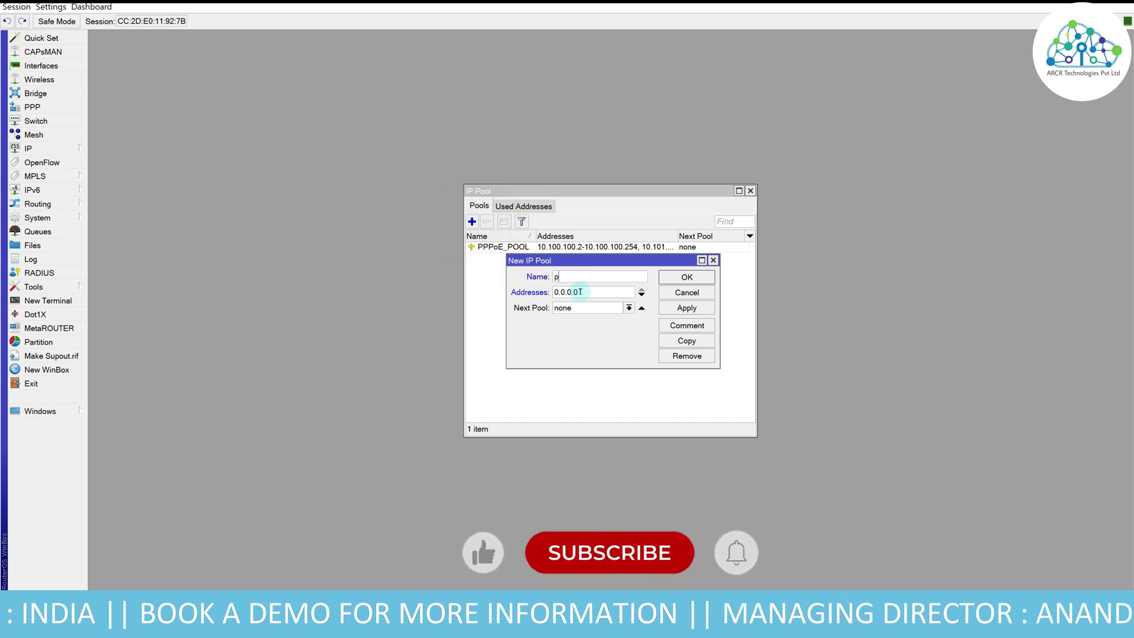
type("PP")
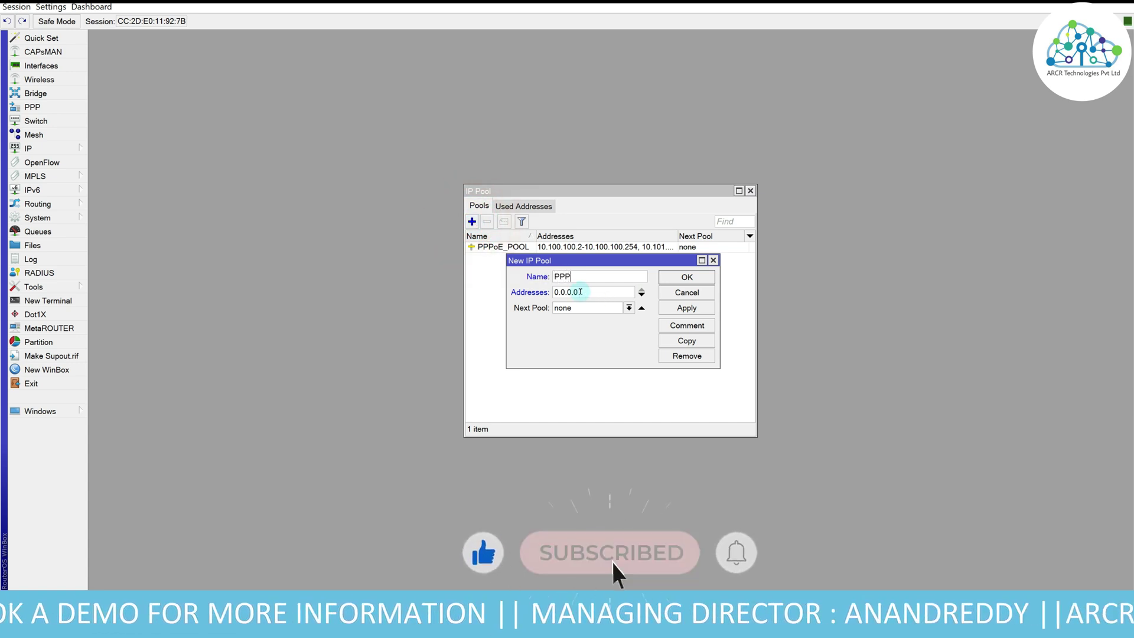
type("oE_")
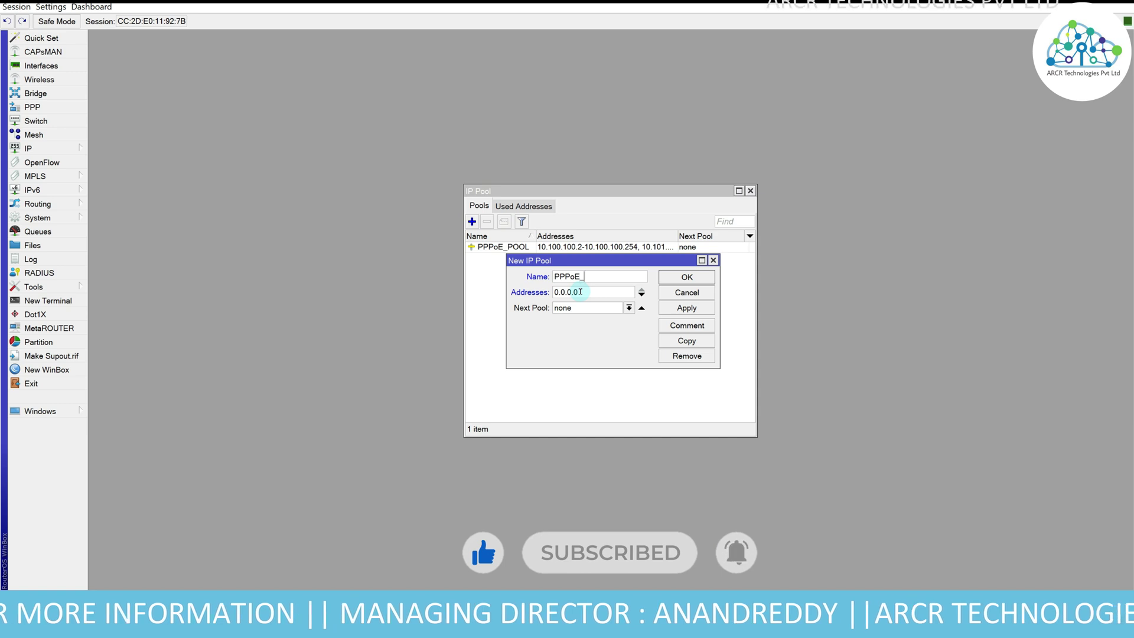
type("Po")
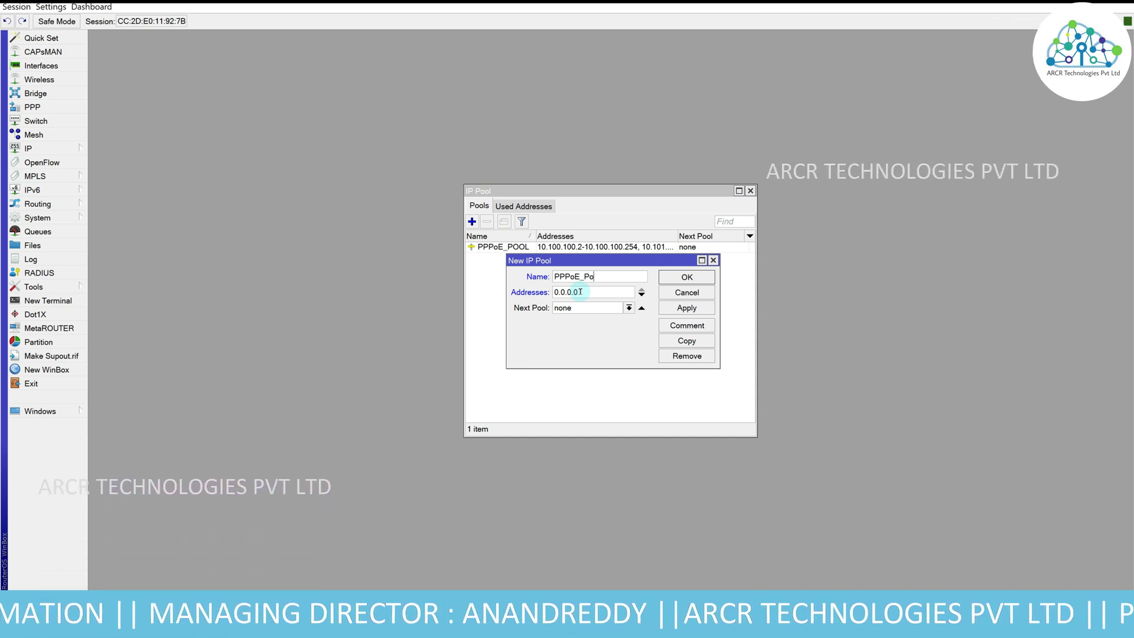
type("ol1")
double_click(583, 291)
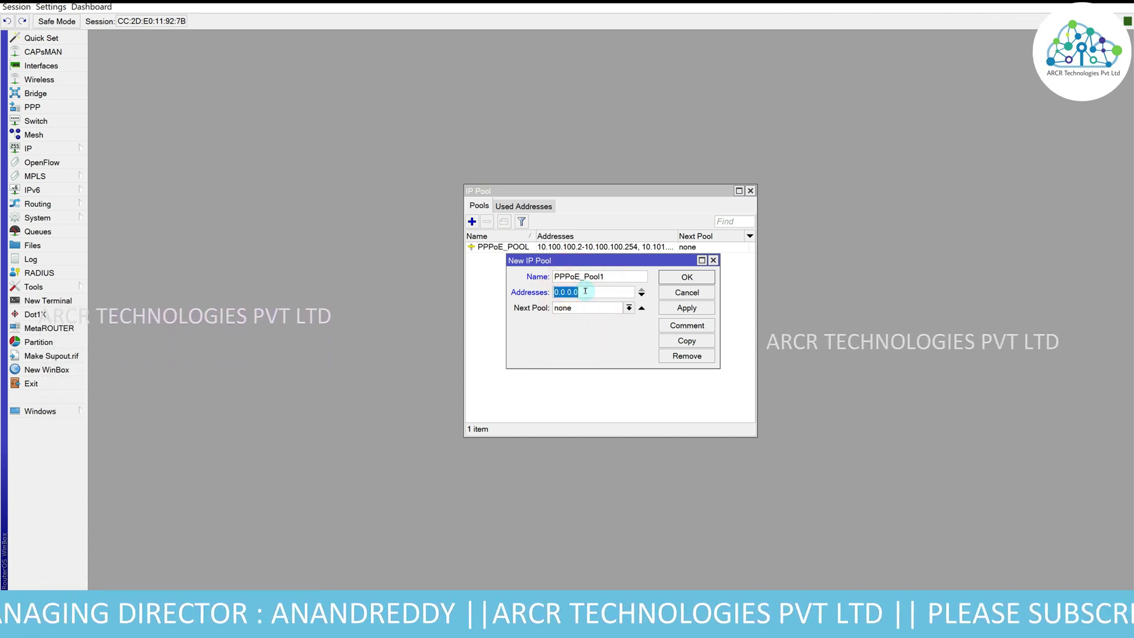
type("10.1")
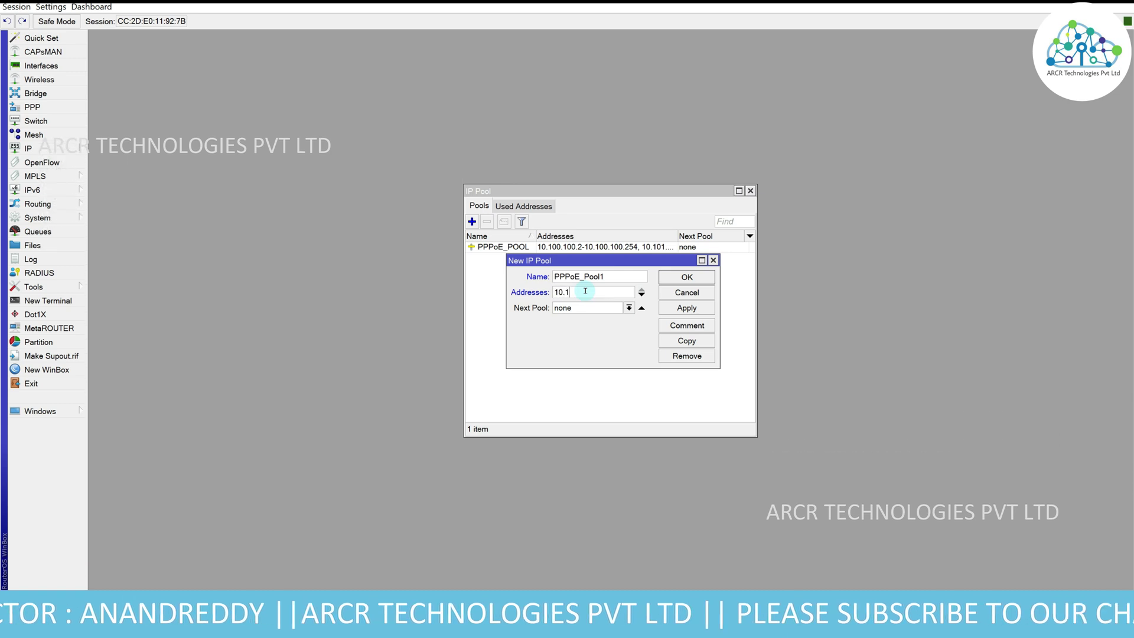
type("02.102.10")
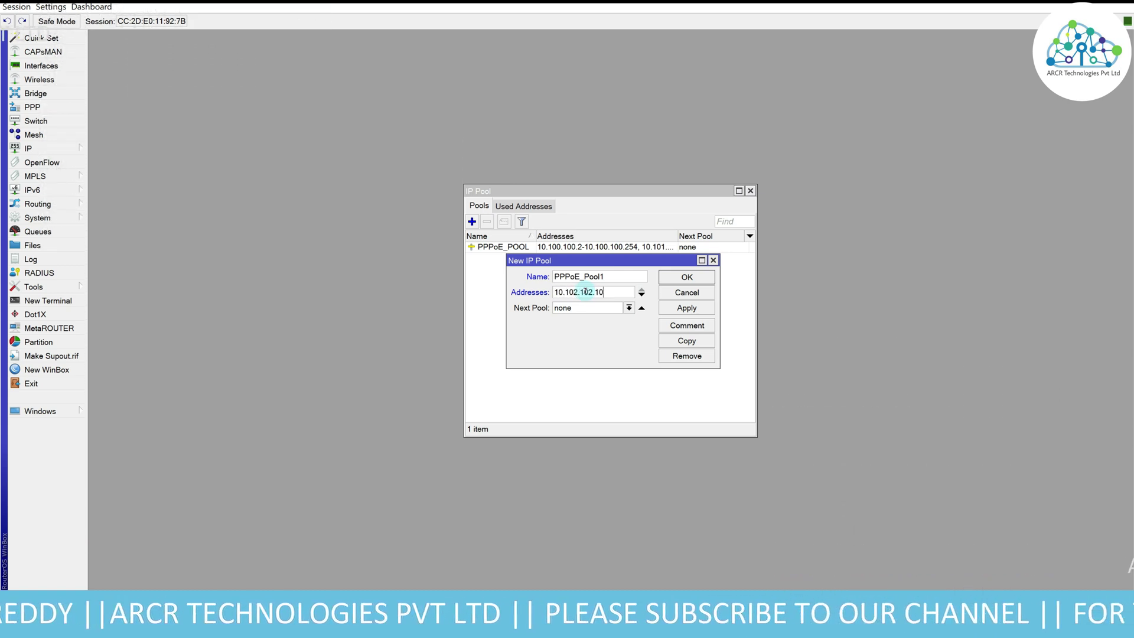
type("2")
key("BackSpace")
key("BackSpace")
key("BackSpace")
type("2-")
type("10.102.")
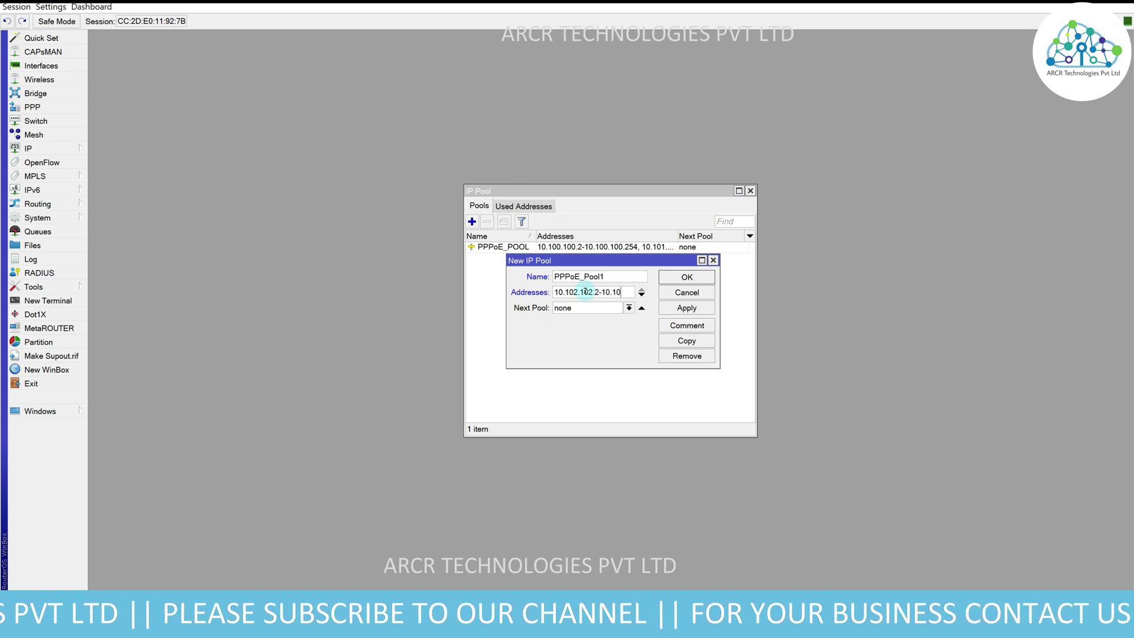
type("102.254")
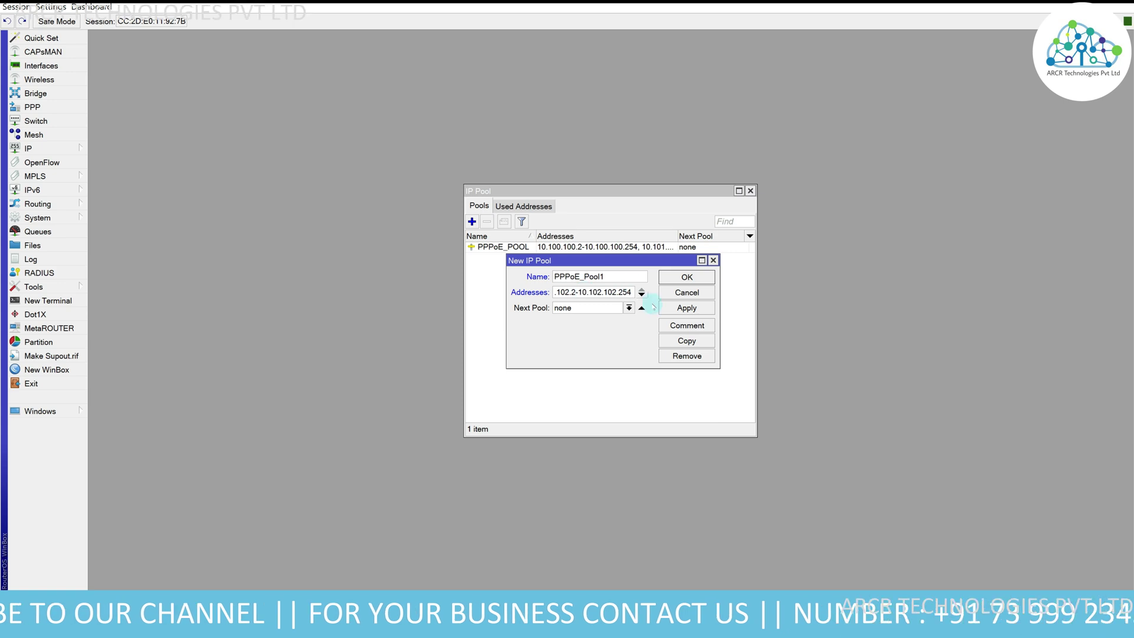
left_click(686, 308)
left_click(687, 276)
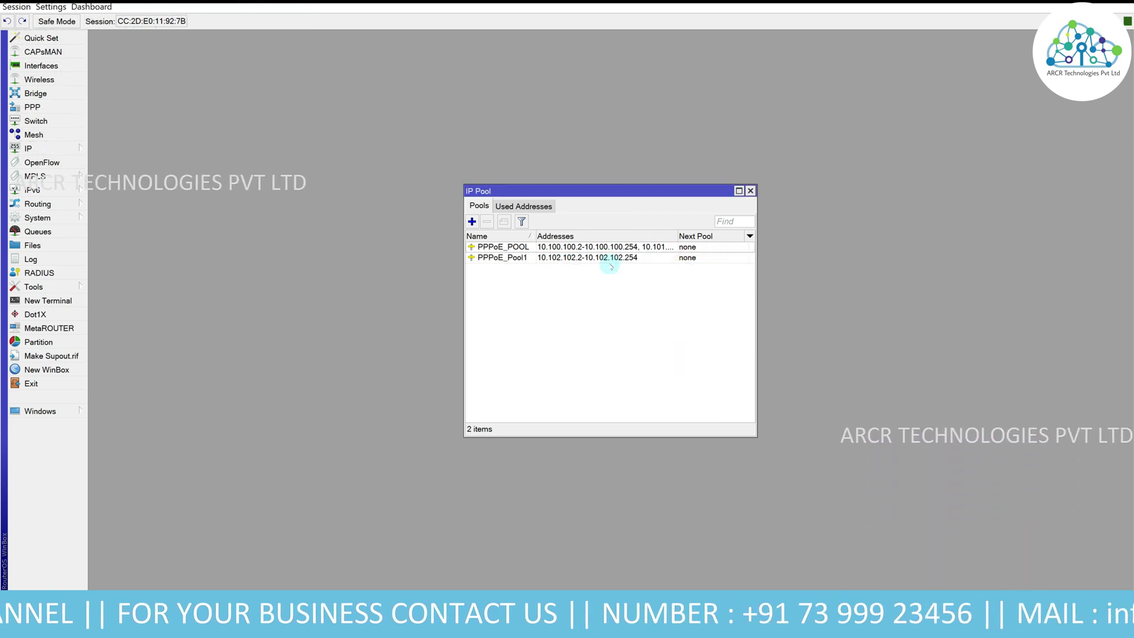
- Set PPPoE_POOL's Next Pool to PPPoE_Pool1
double_click(577, 247)
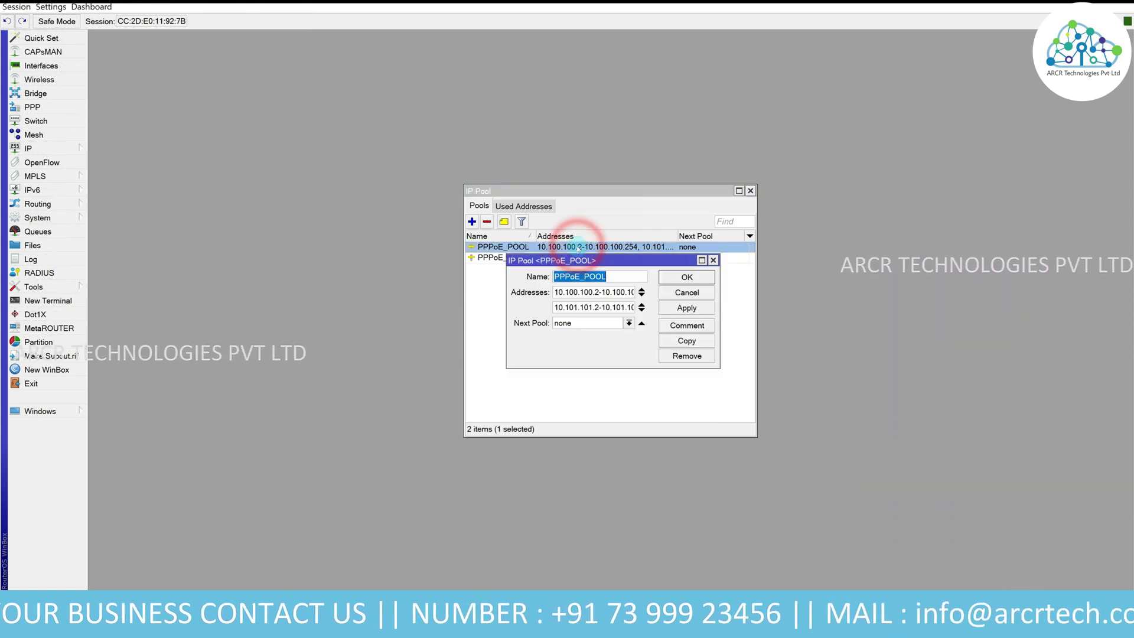
left_click(629, 323)
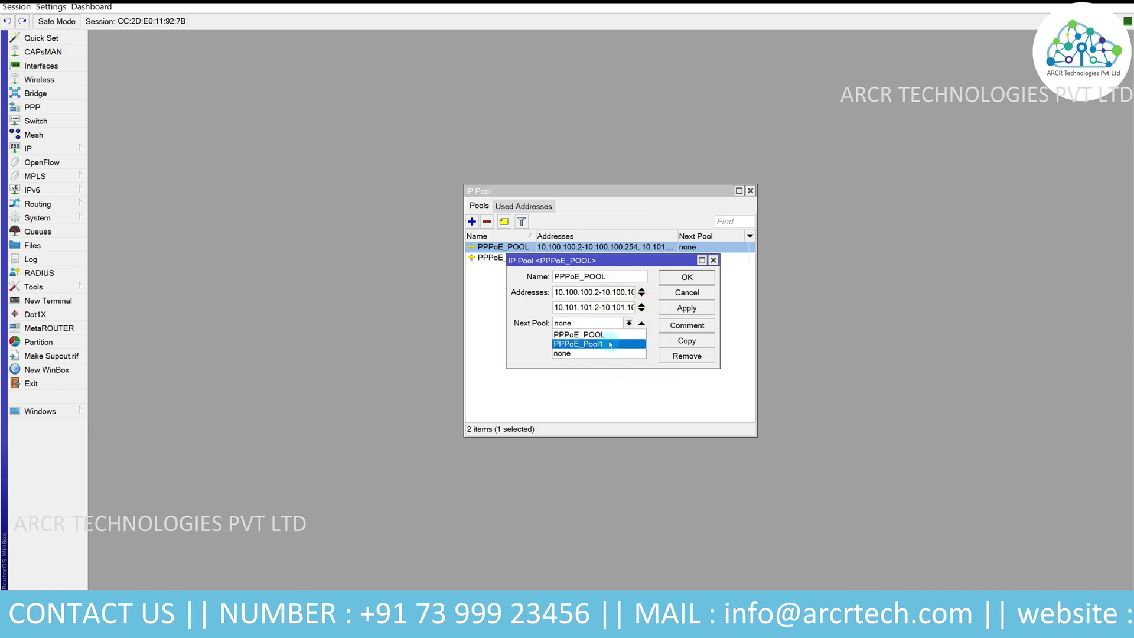
left_click(602, 343)
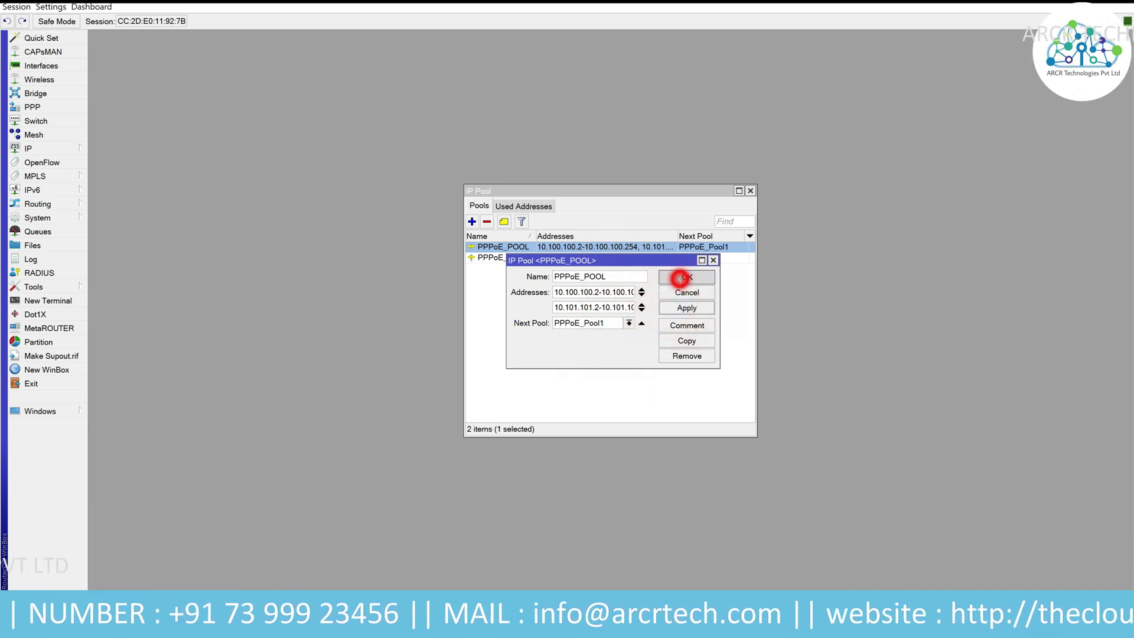
left_click(680, 278)
left_click(661, 286)
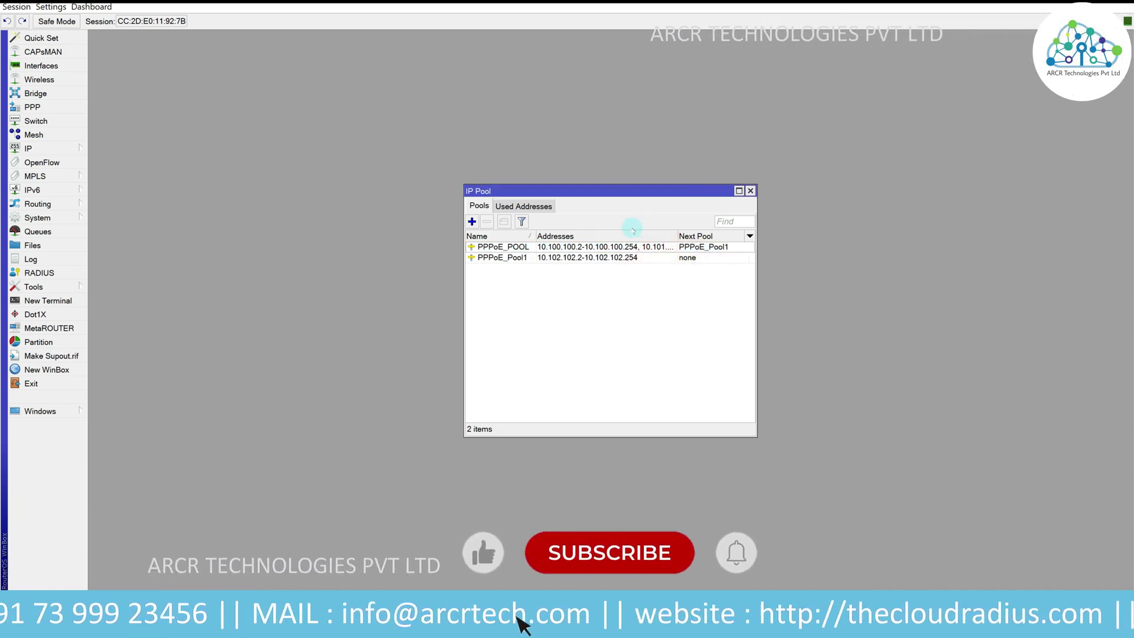
left_click(65, 149)
- Start a new srcnat NAT rule with source address 10.100.100.0/24
left_click(150, 260)
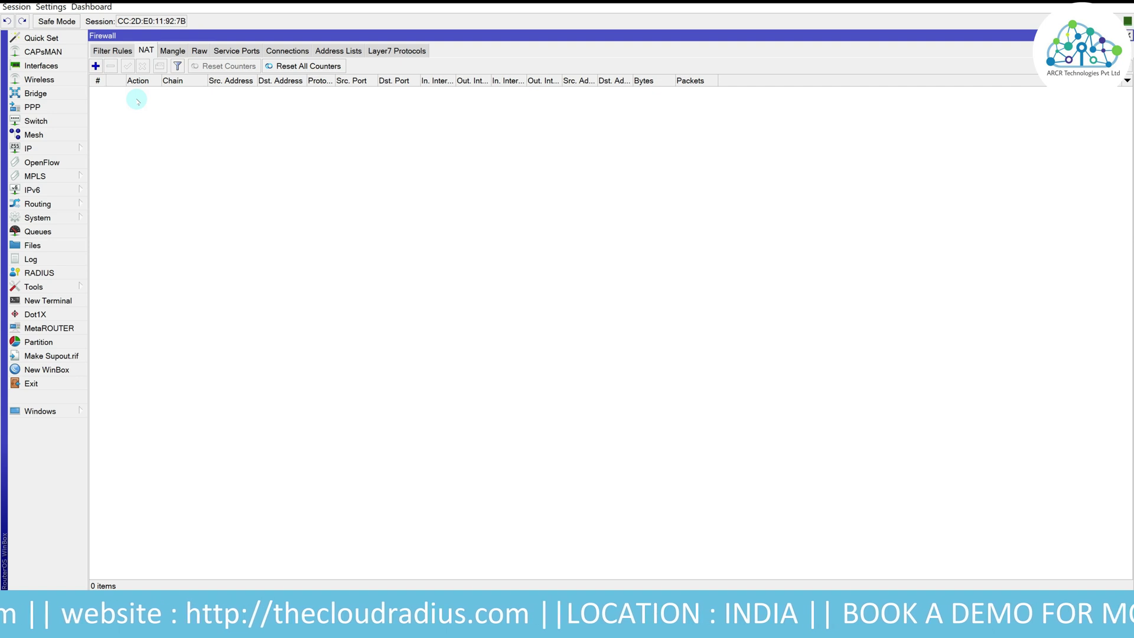
left_click(96, 67)
left_click(479, 170)
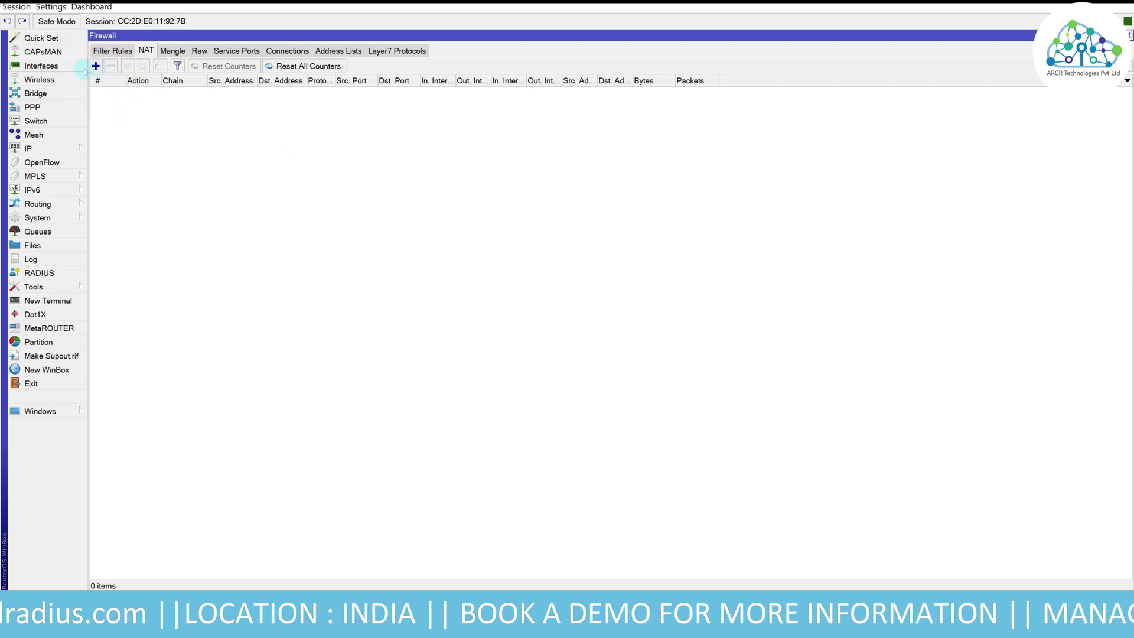
left_click(96, 66)
left_click(519, 189)
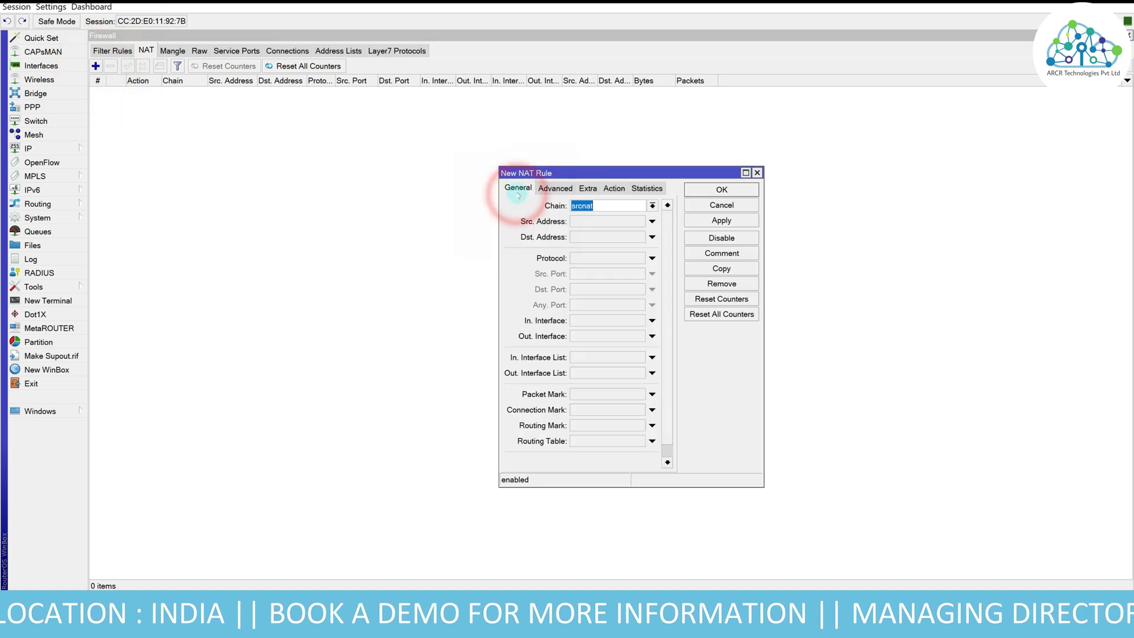
left_click(611, 222)
type("1")
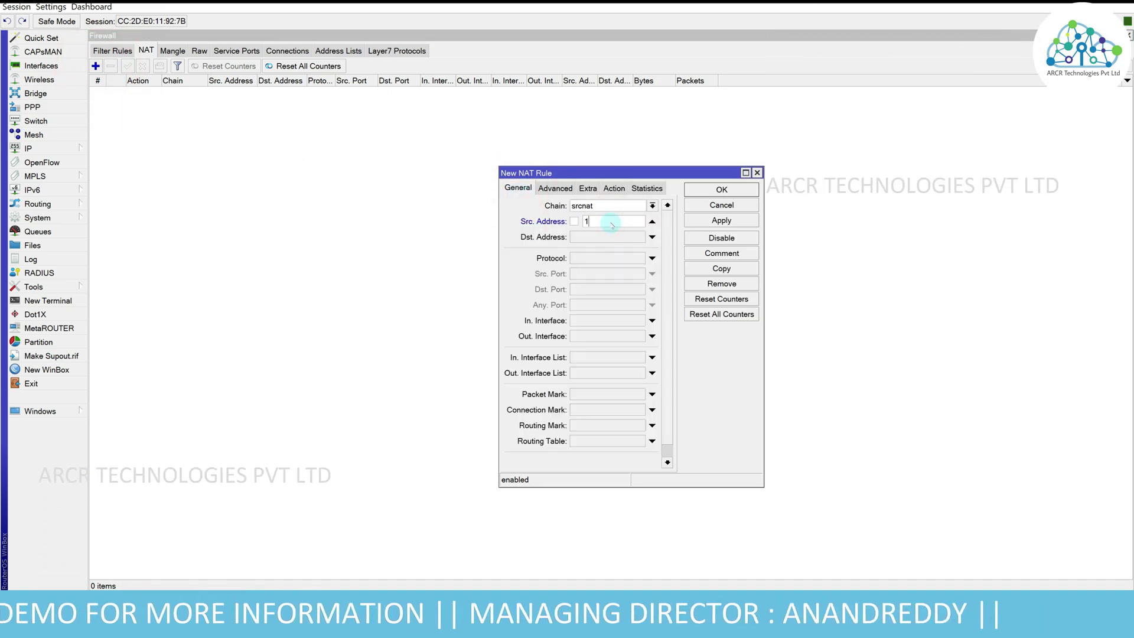
type("0.1")
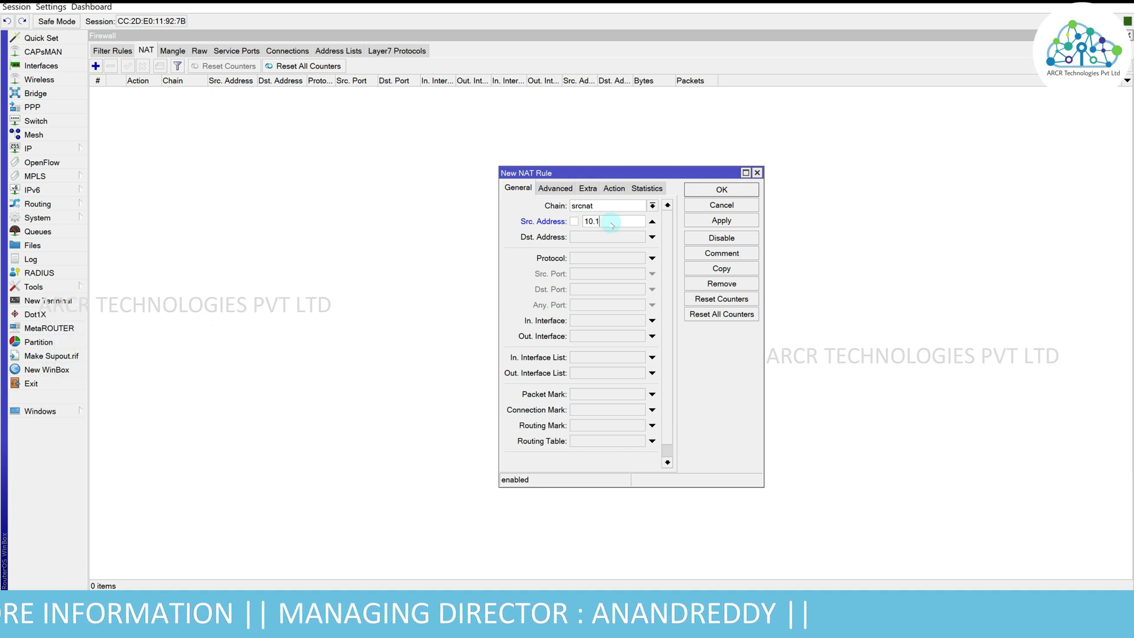
type("00.100.0/24")
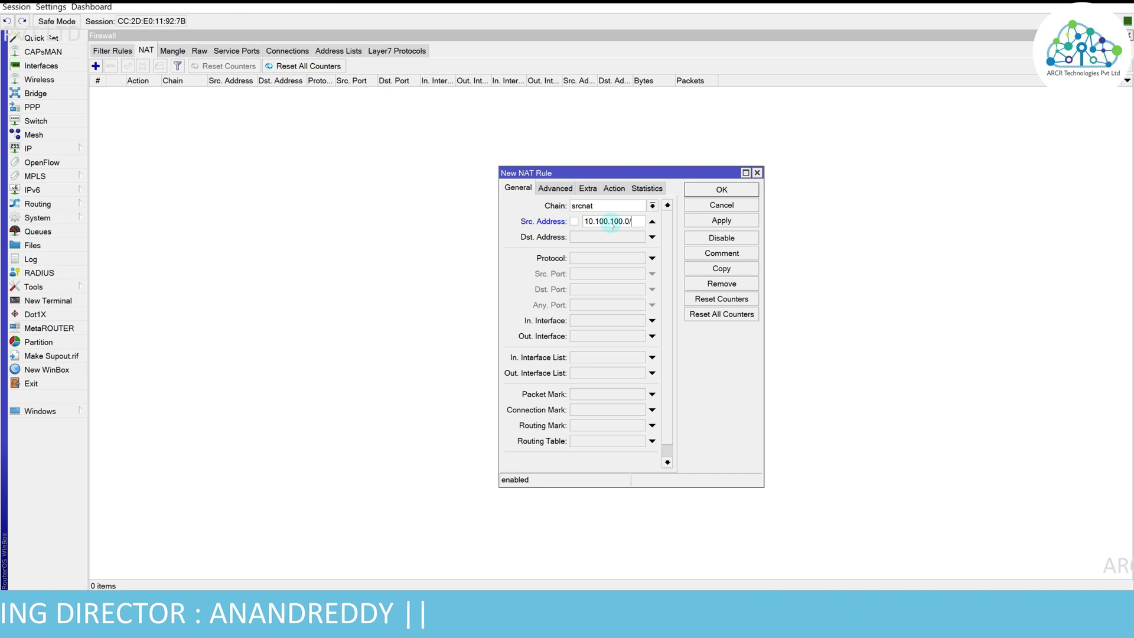
- Set the rule's action to masquerade and save it
left_click(614, 188)
left_click(620, 206)
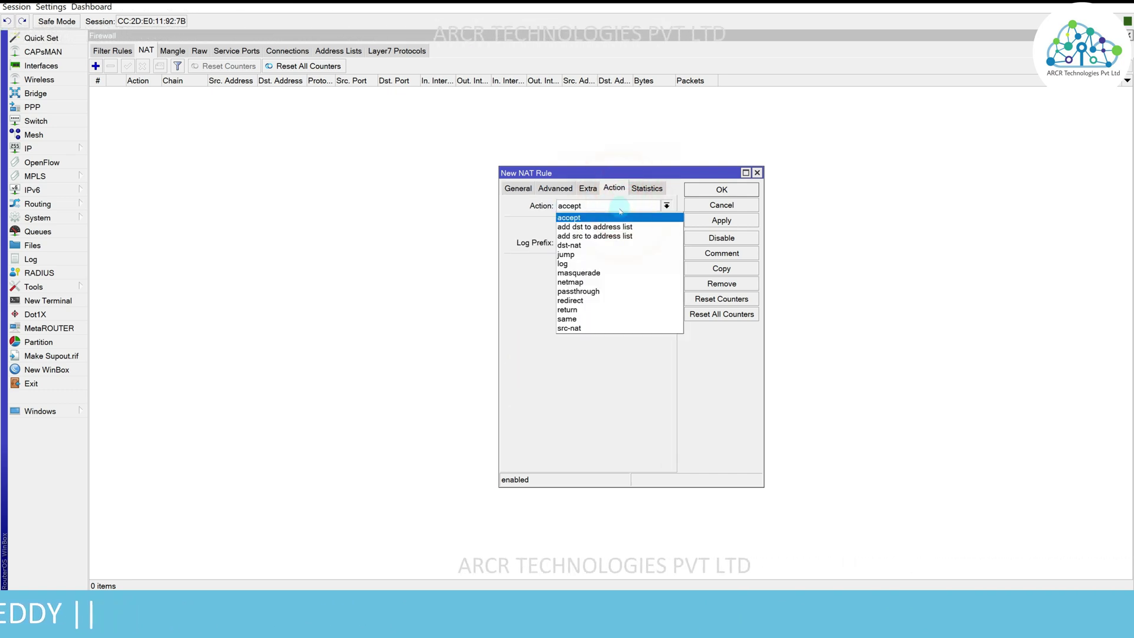
left_click(623, 273)
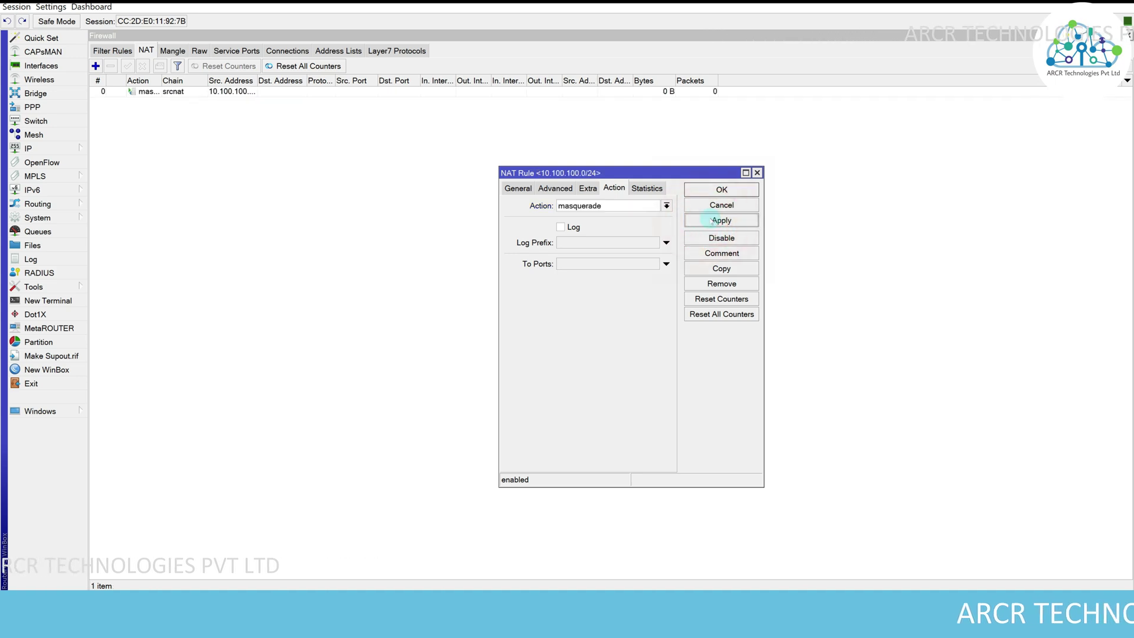
left_click(667, 206)
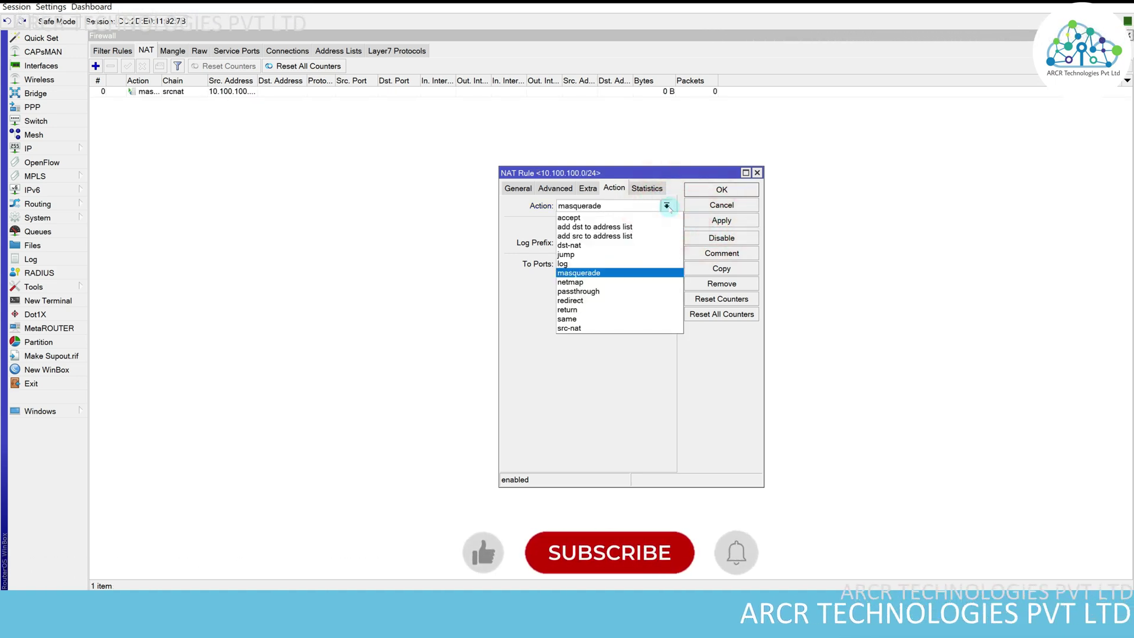
left_click(581, 326)
left_click(589, 265)
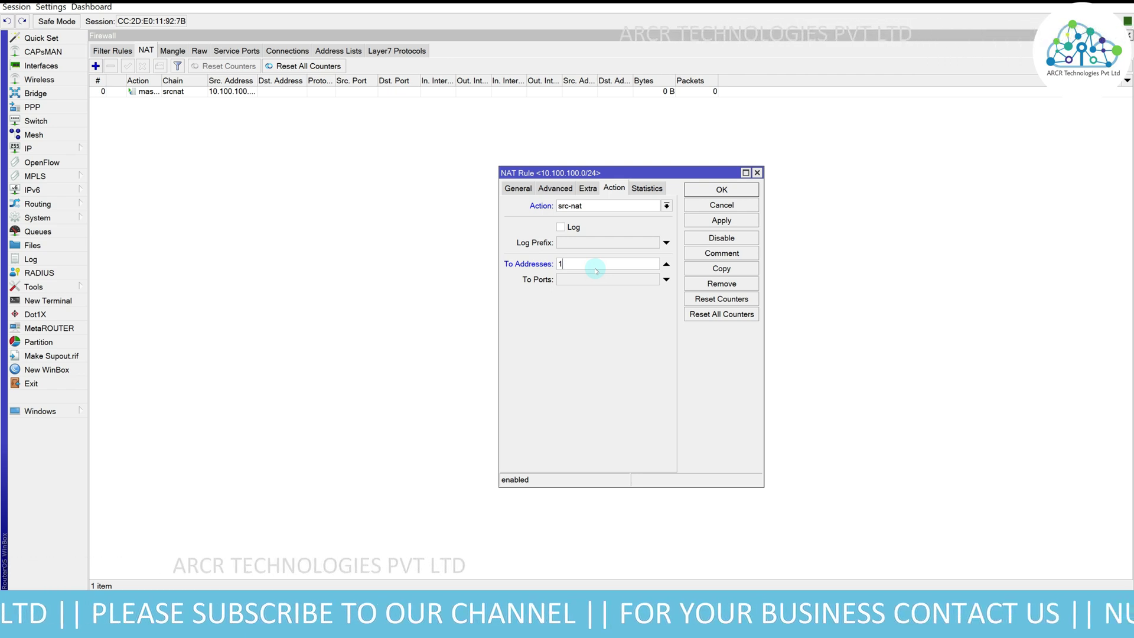
key("BackSpace")
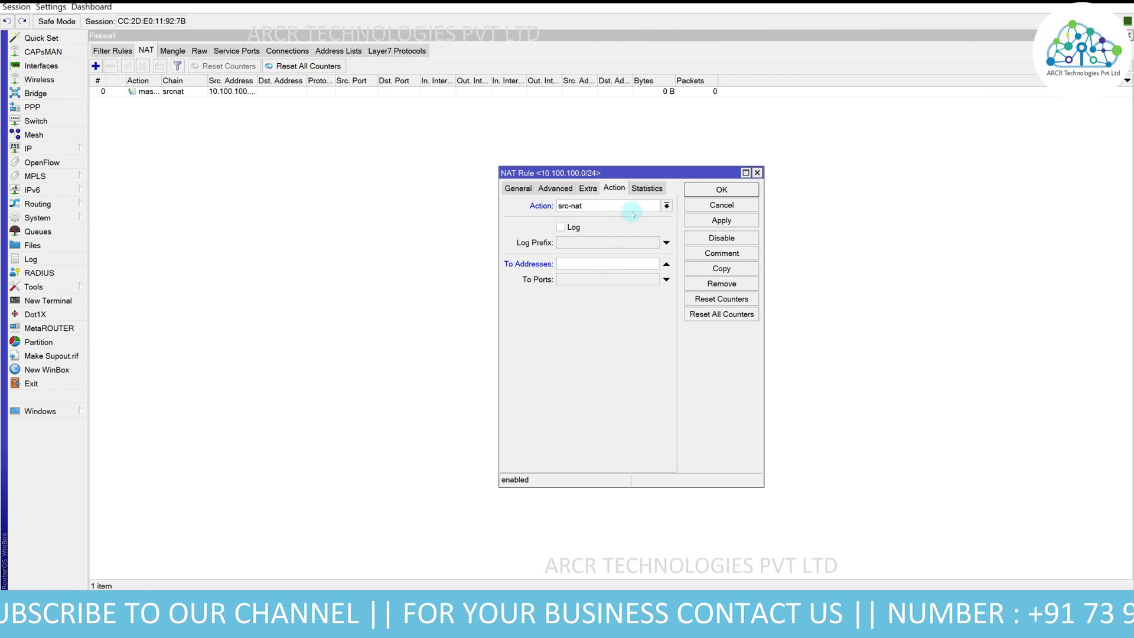
left_click(628, 207)
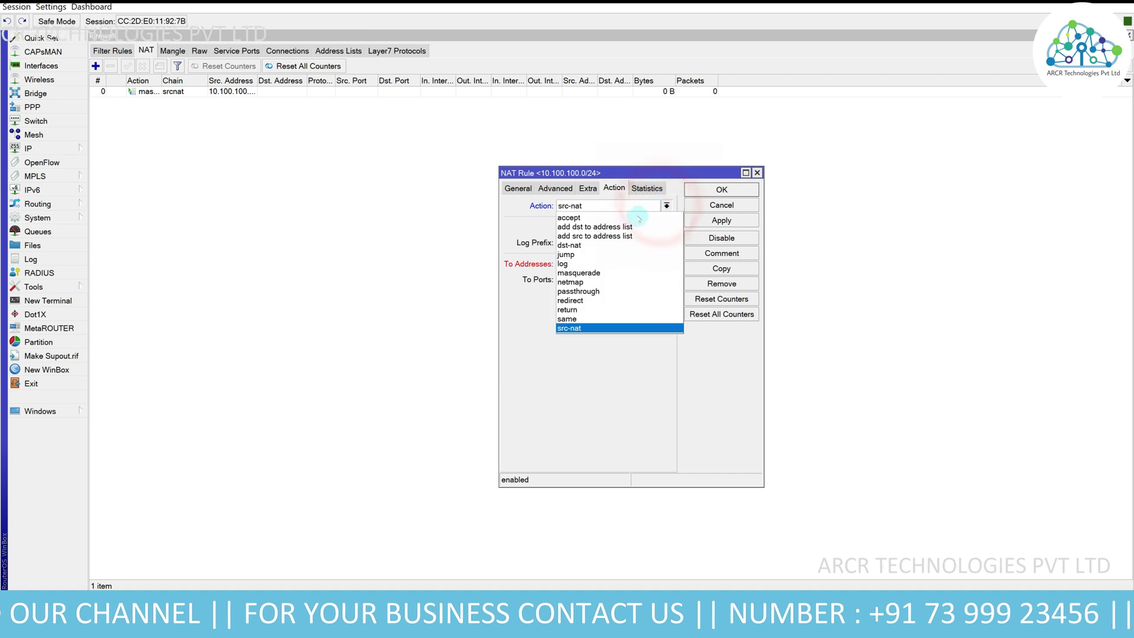
left_click(580, 273)
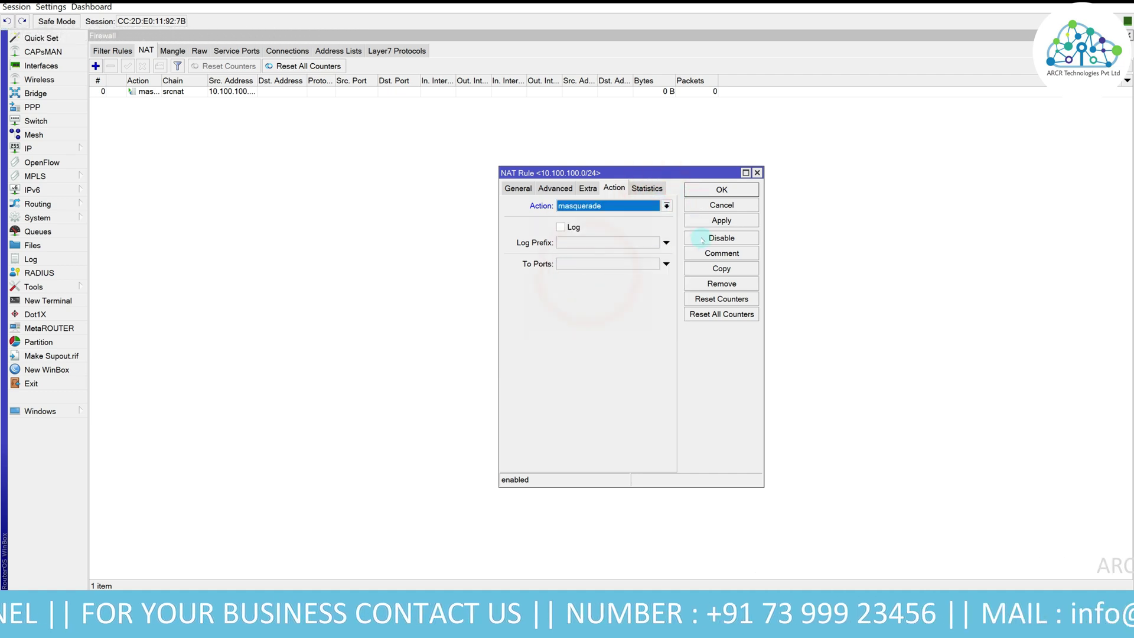
left_click(711, 192)
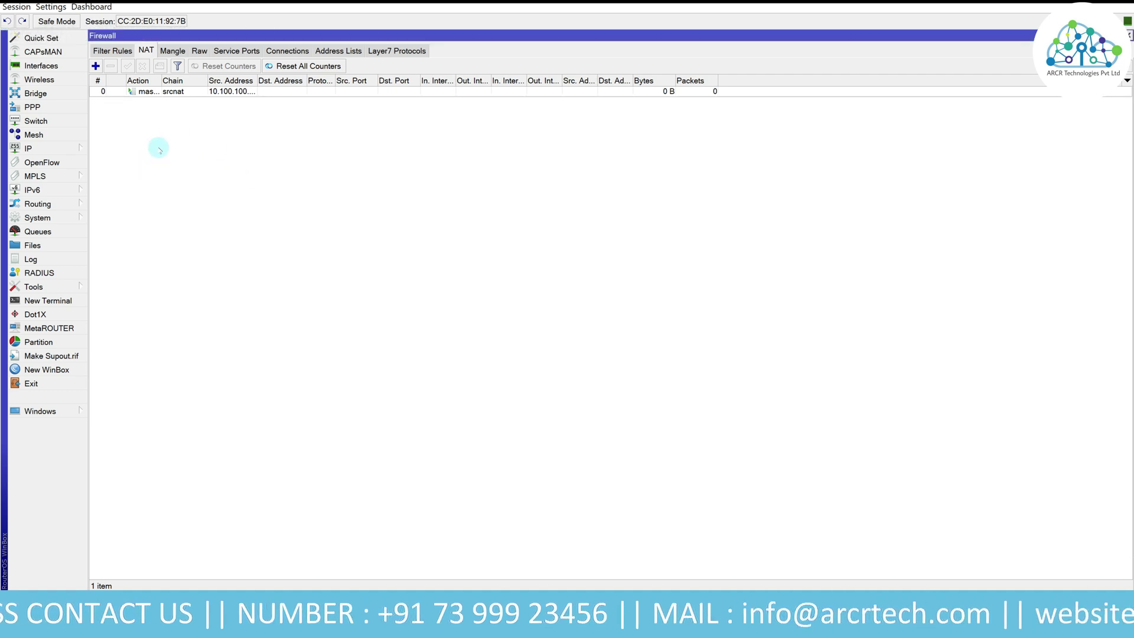
- Add a srcnat masquerade rule for source 10.101.101.0/24
left_click(96, 66)
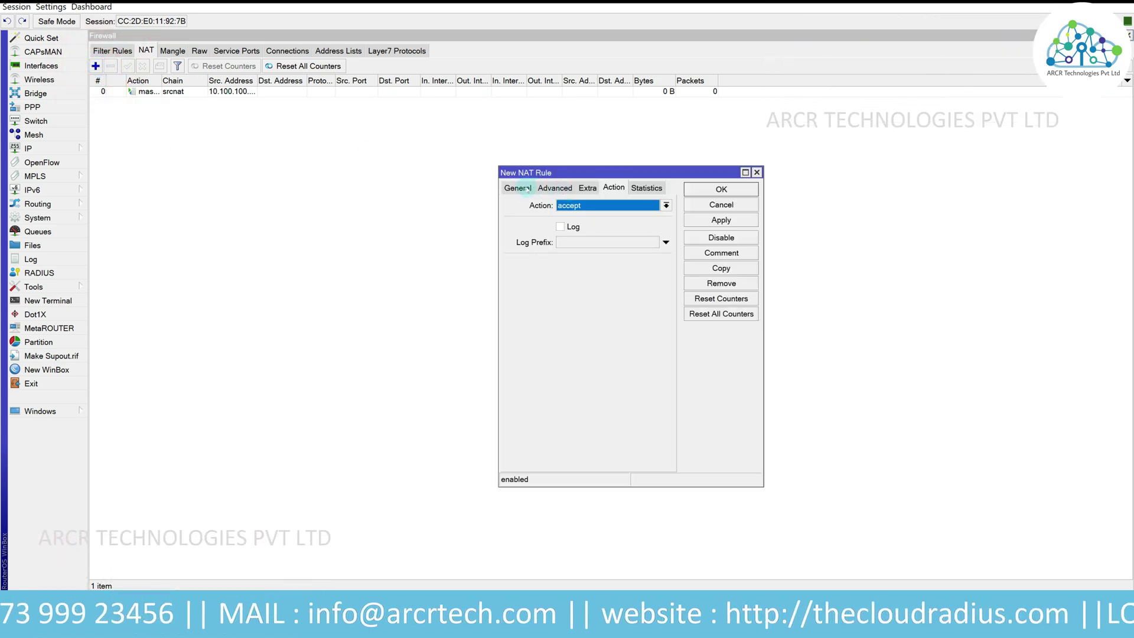
left_click(518, 188)
left_click(615, 221)
type("1")
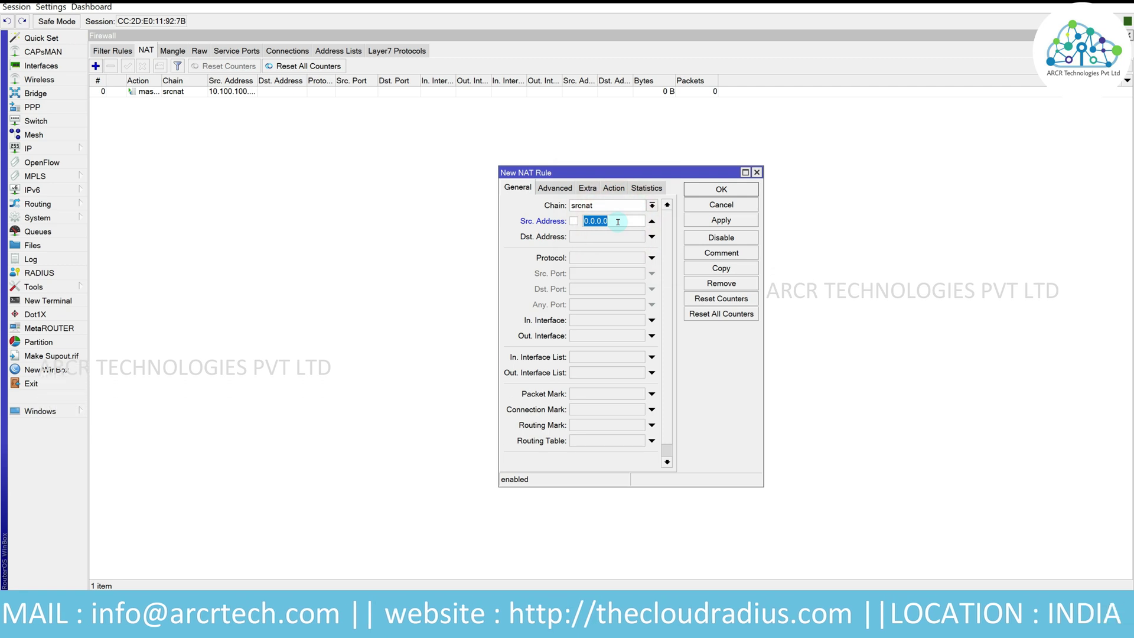
type("0.10")
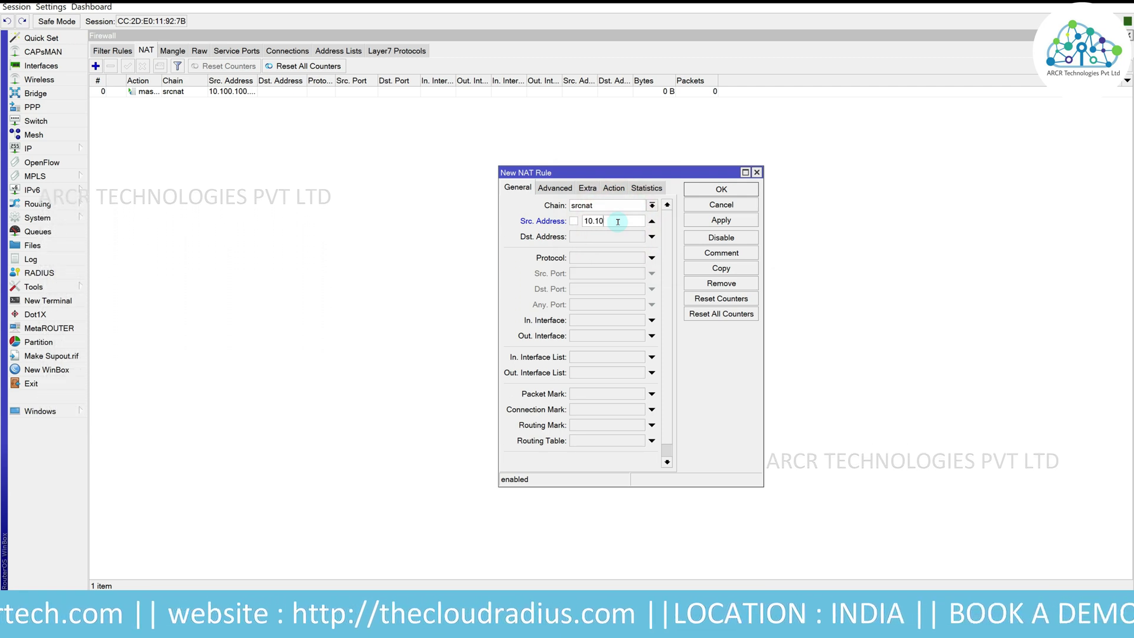
type("1.101.0/24")
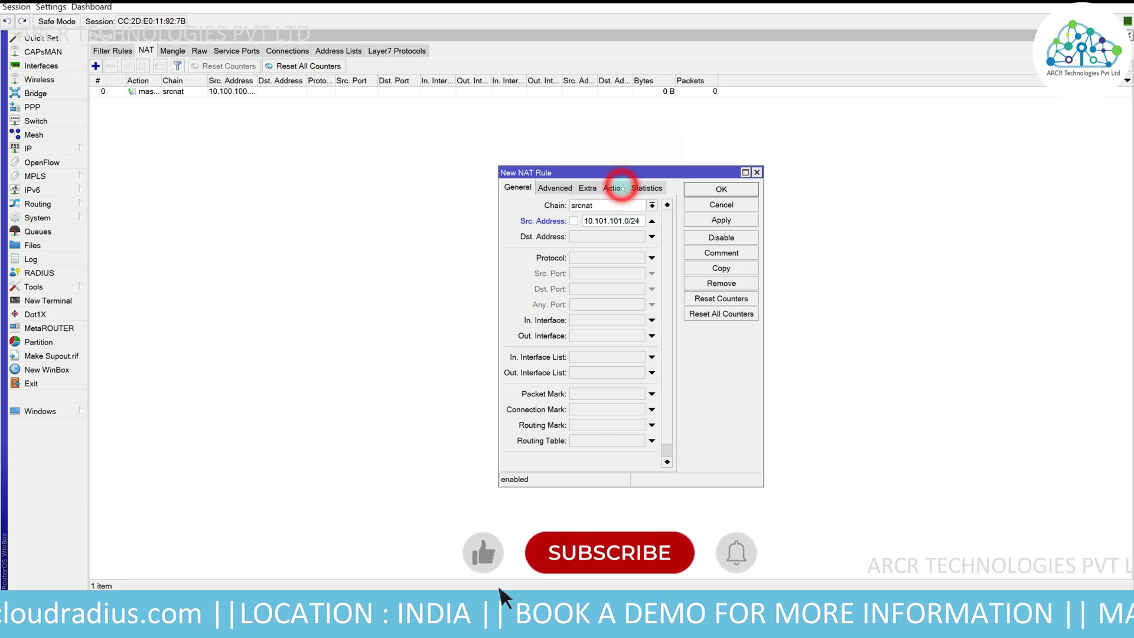
left_click(614, 188)
left_click(666, 205)
left_click(594, 275)
left_click(720, 220)
- Copy that rule with source 10.102.102.0/24 and save both
left_click(721, 267)
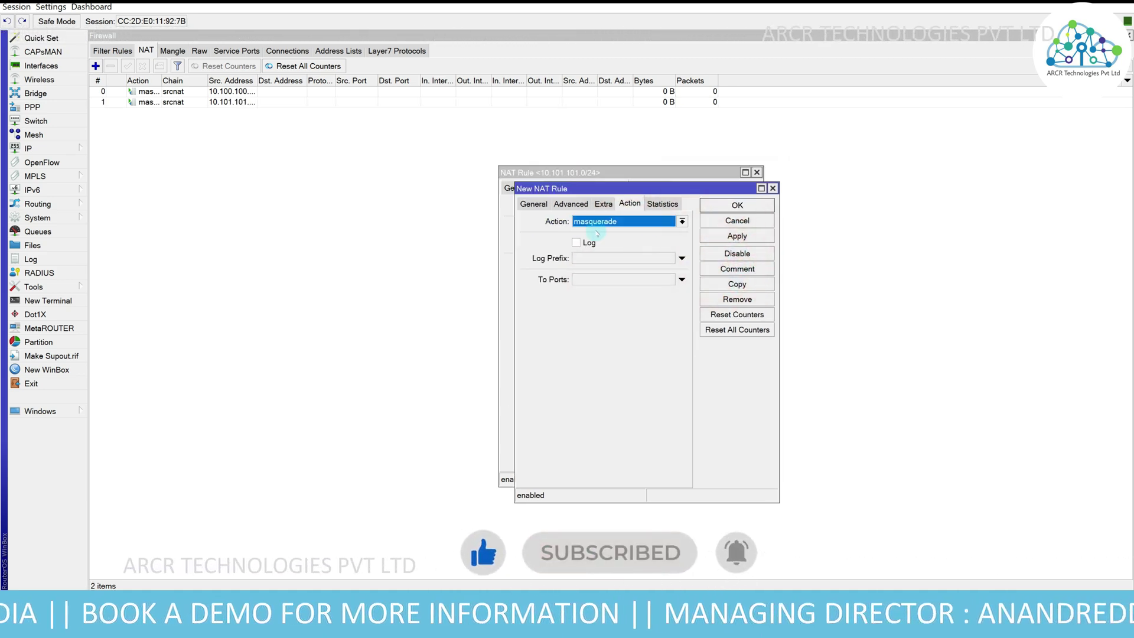
left_click(534, 204)
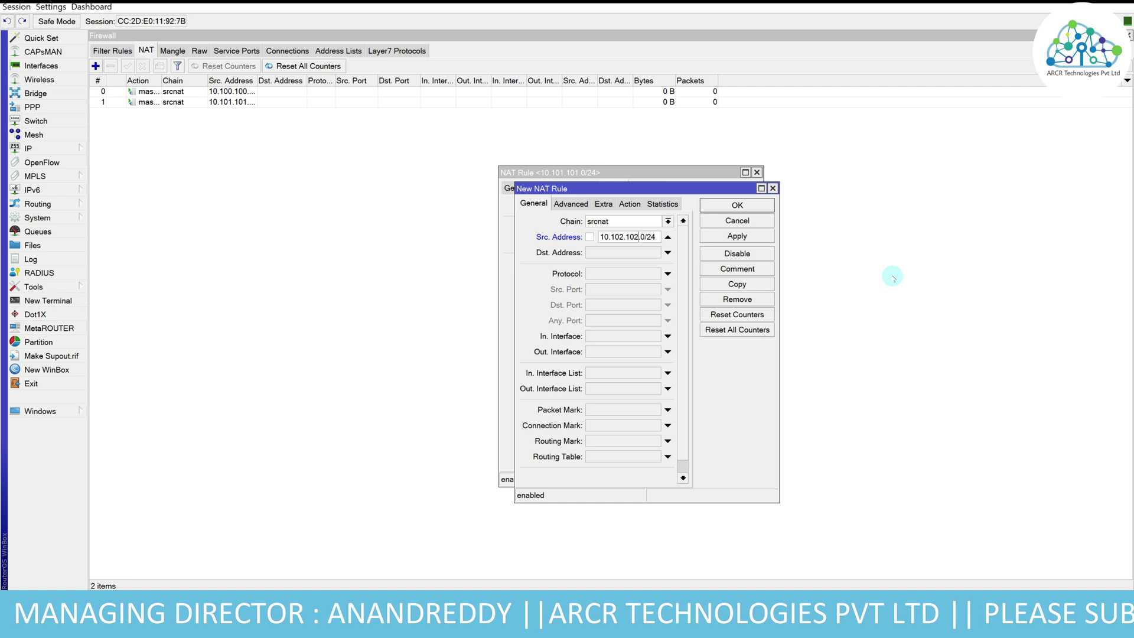
left_click(770, 205)
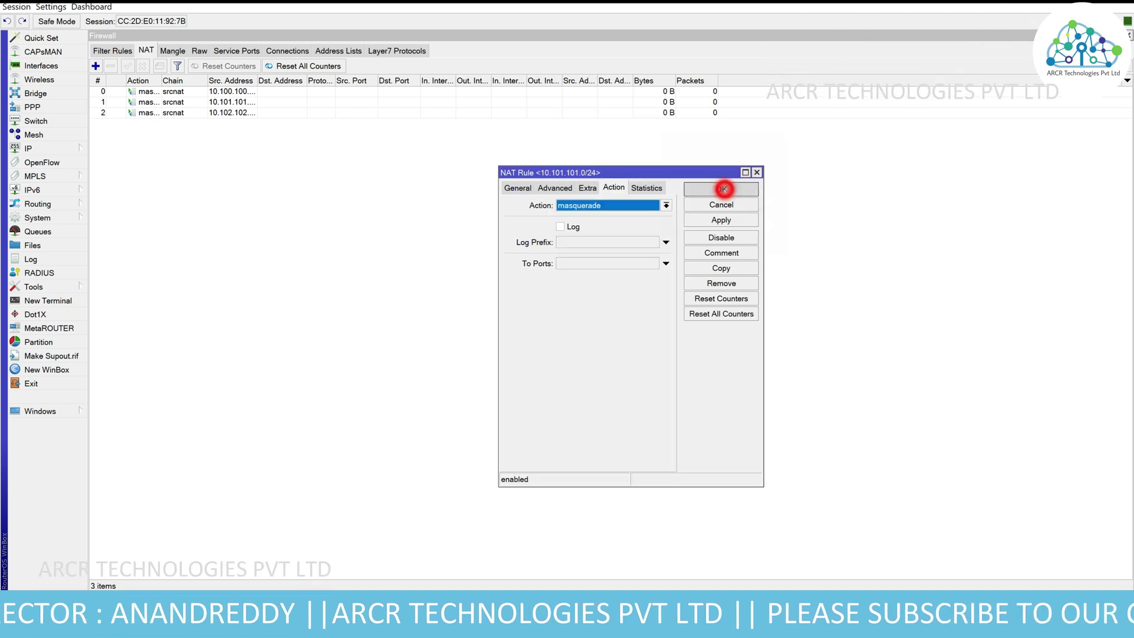
left_click(724, 188)
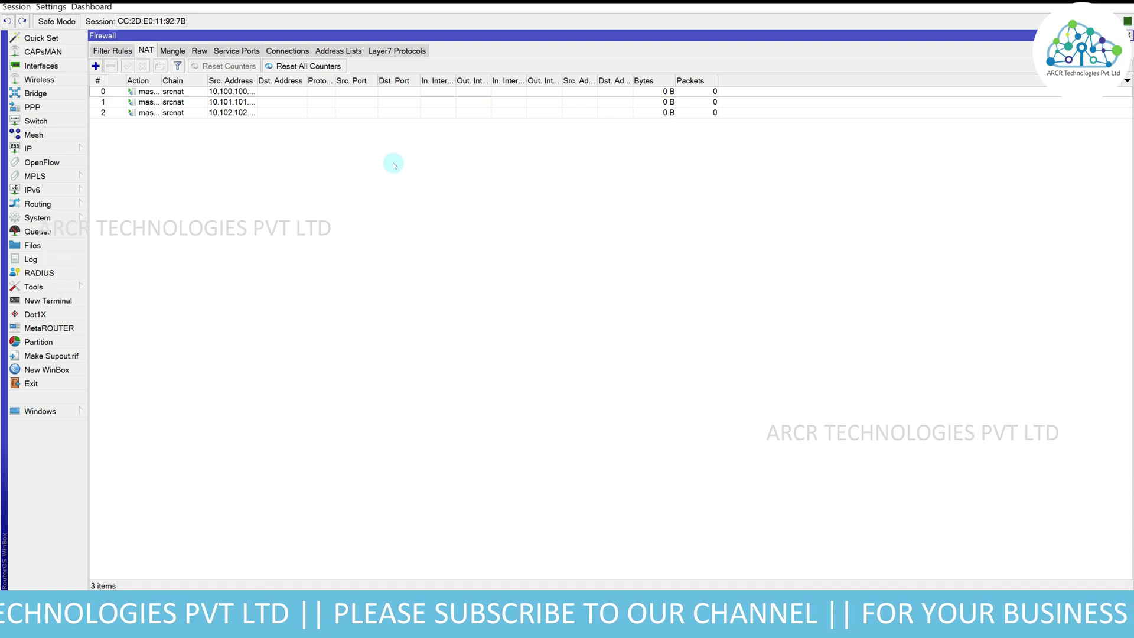
- Give the default PPP profile local address 192.168.100.1
left_click(33, 106)
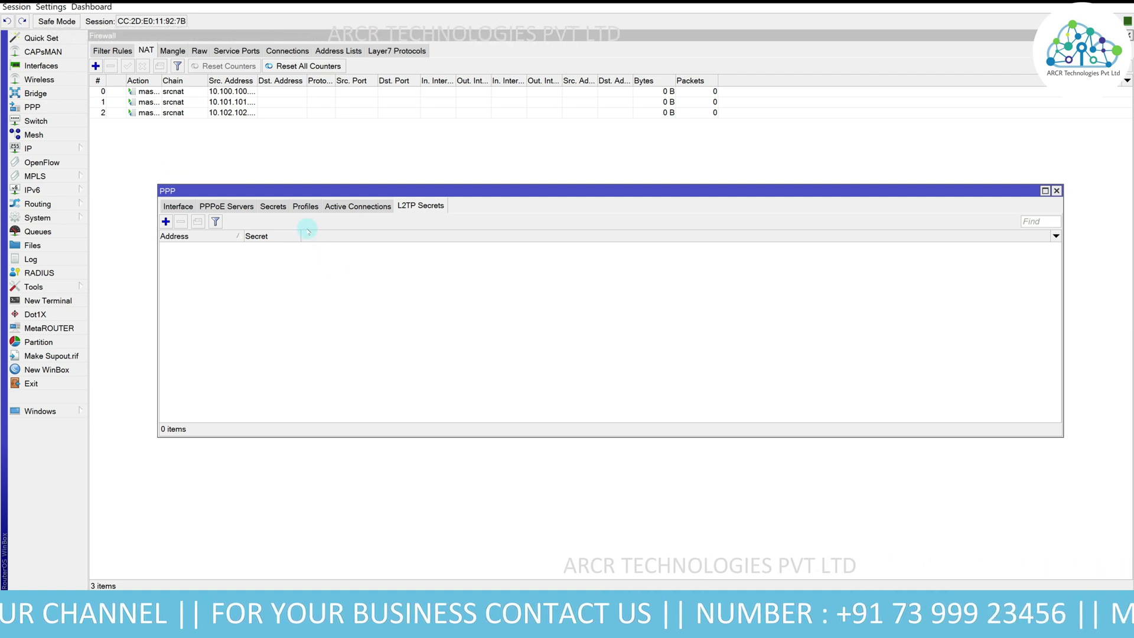
left_click(307, 210)
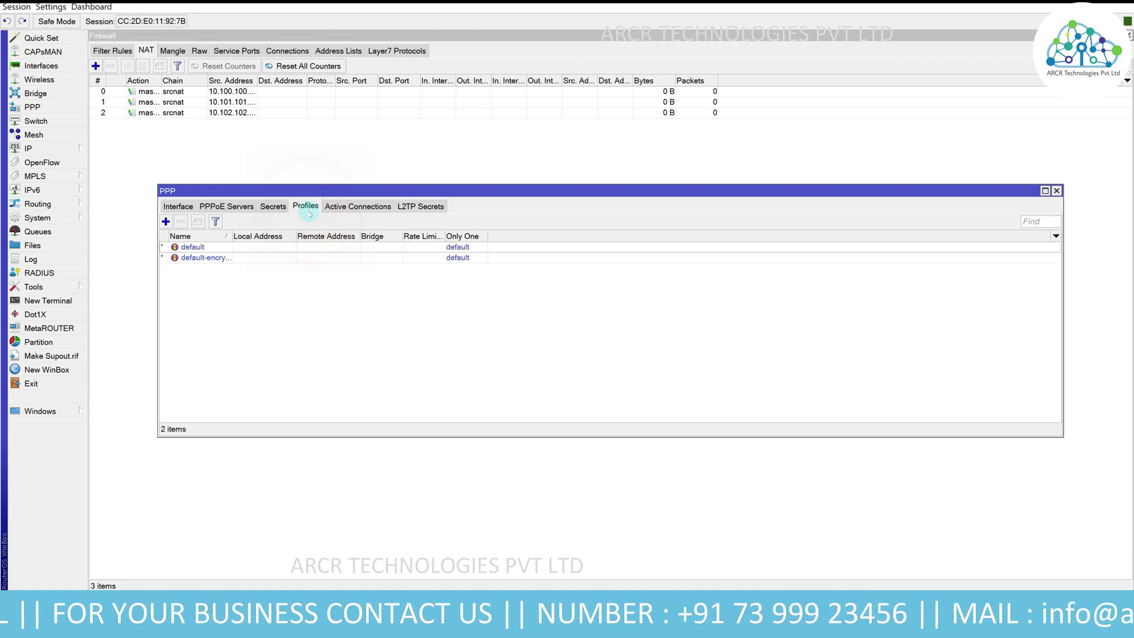
double_click(278, 247)
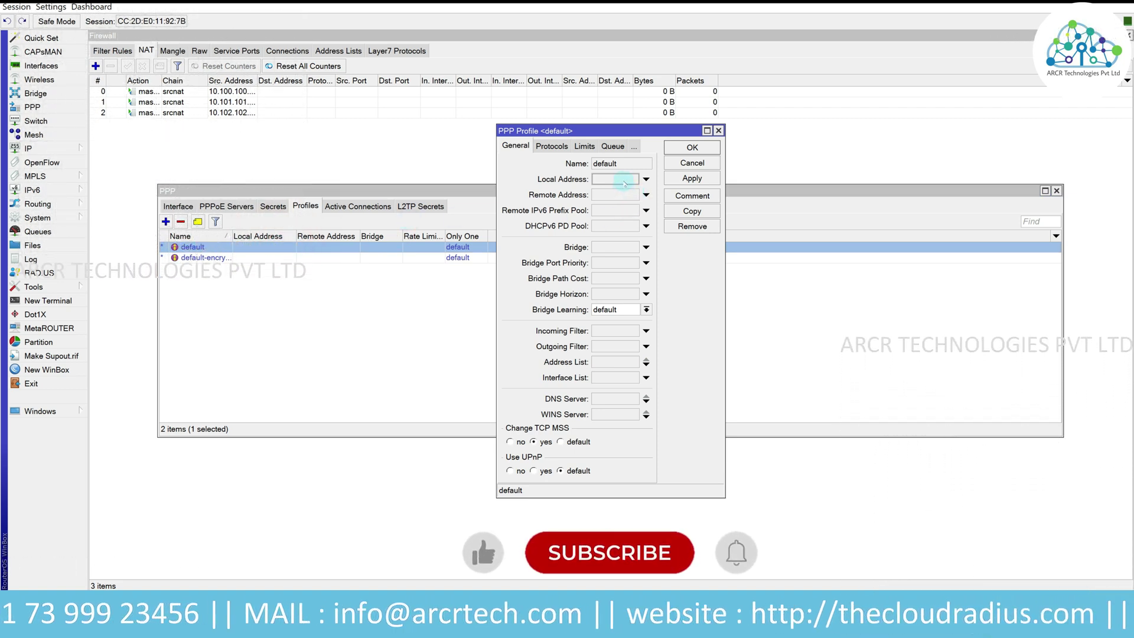
left_click(624, 180)
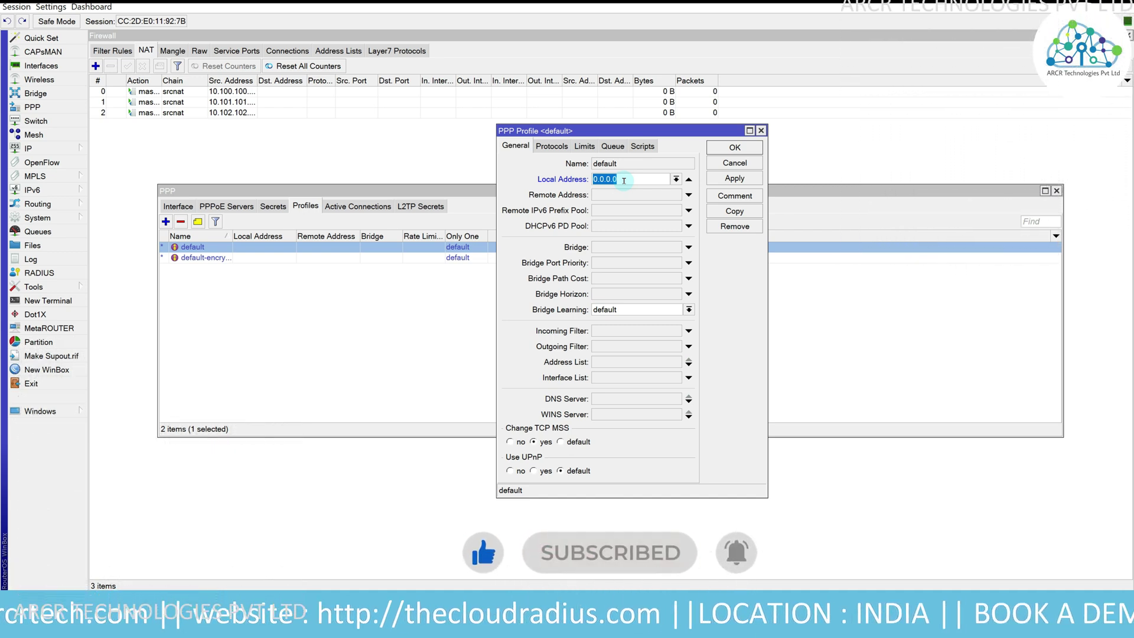
type("1")
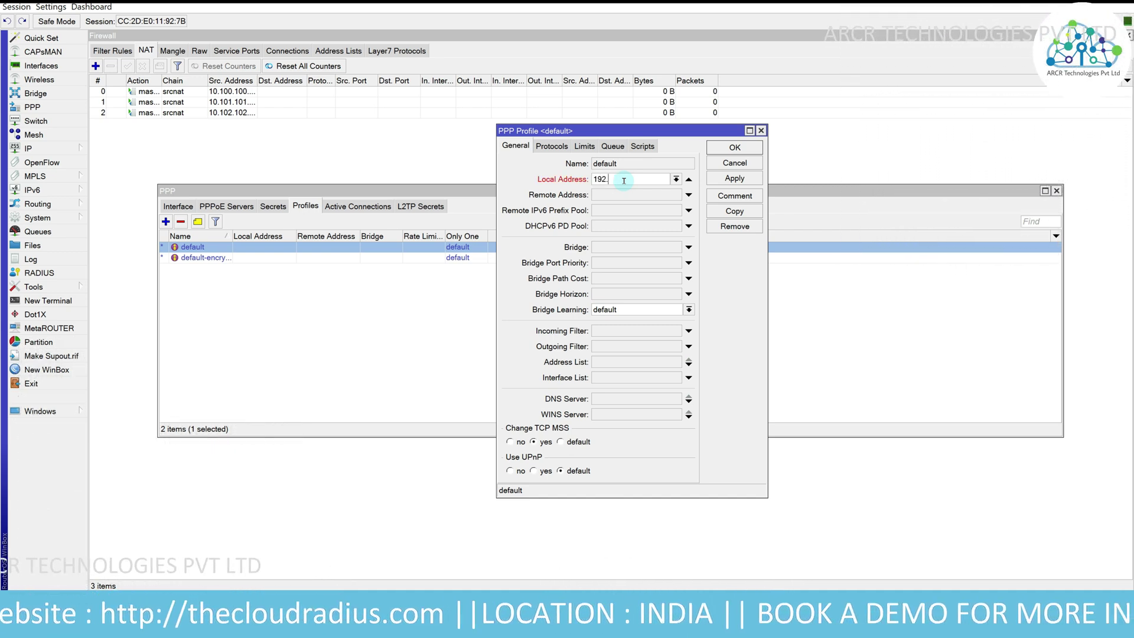
type("92.168.10")
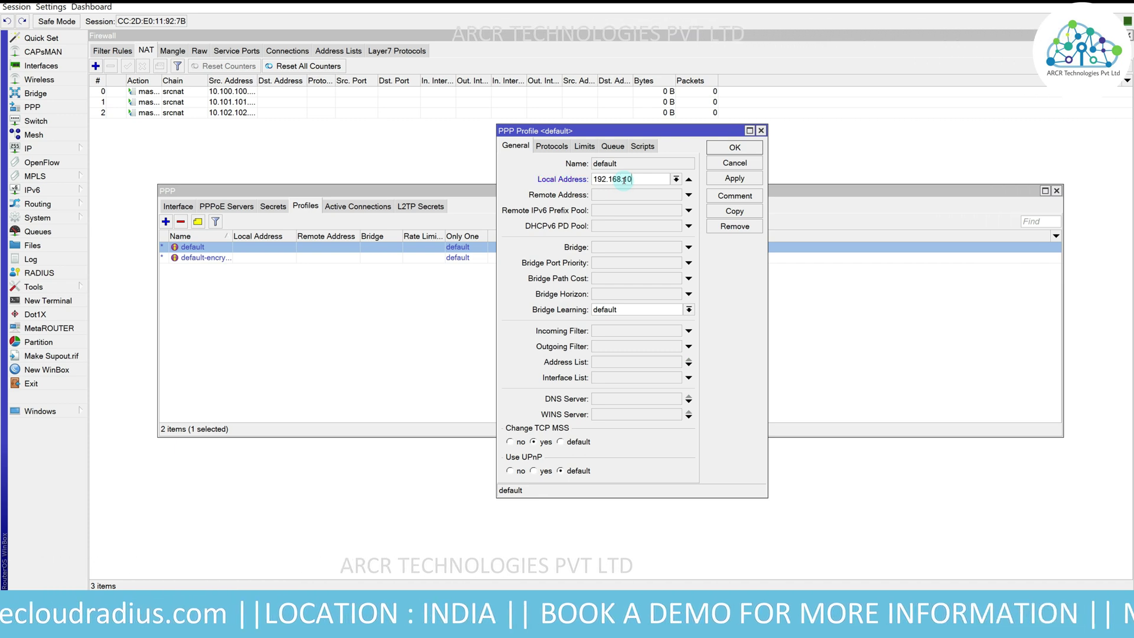
type("0.1")
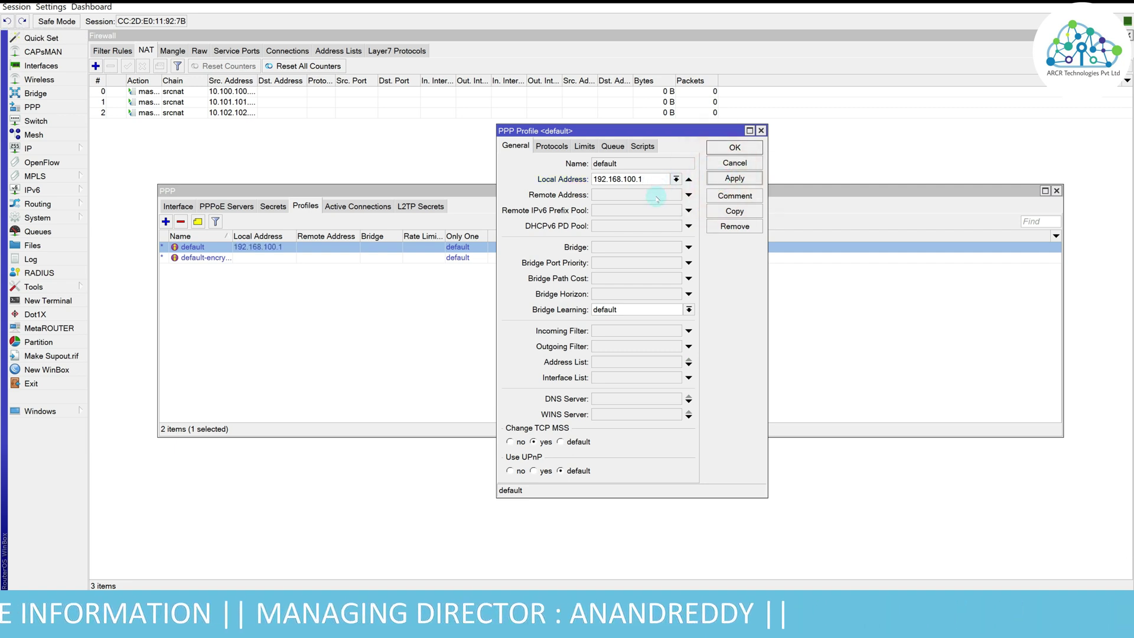
- Set its remote address to PPPoE_POOL, check the DNS settings, and save the profile
left_click(675, 195)
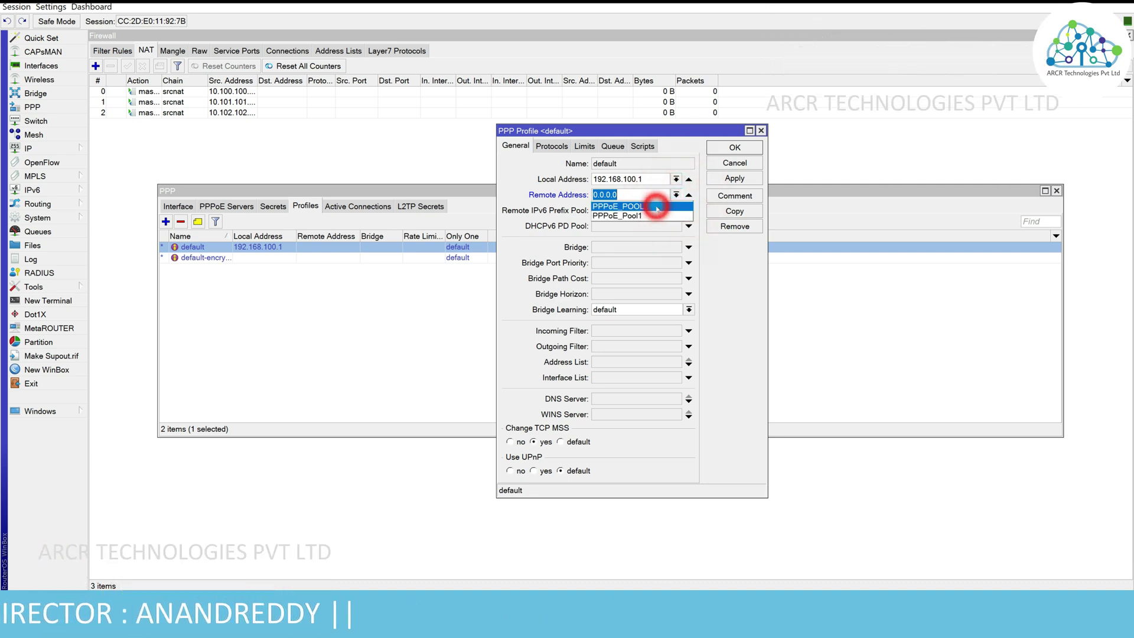
left_click(657, 208)
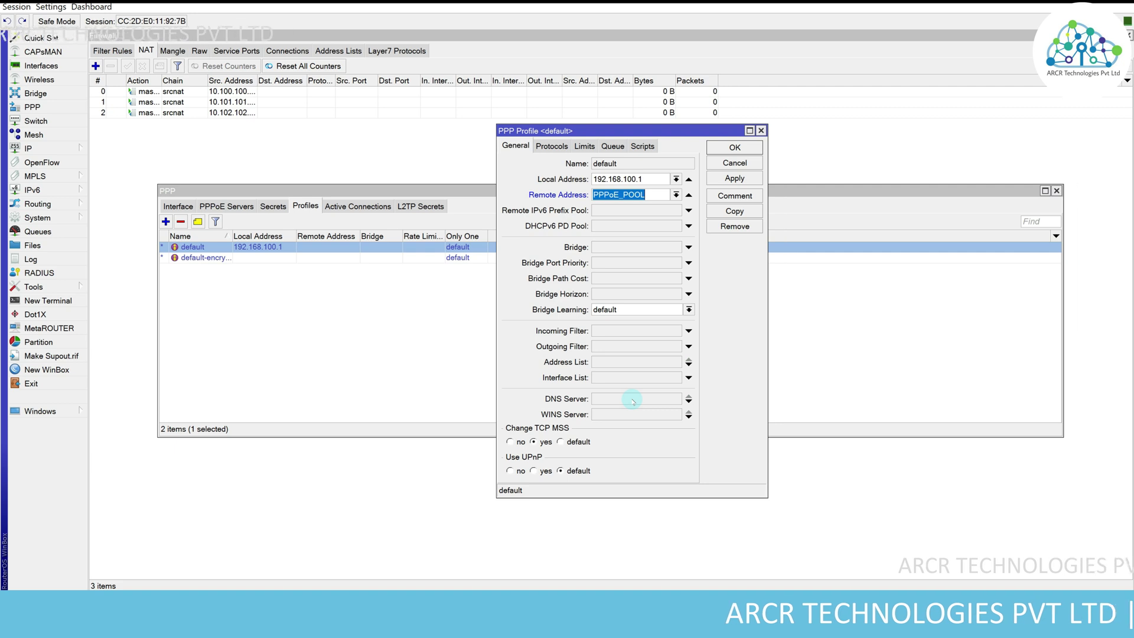
left_click(76, 148)
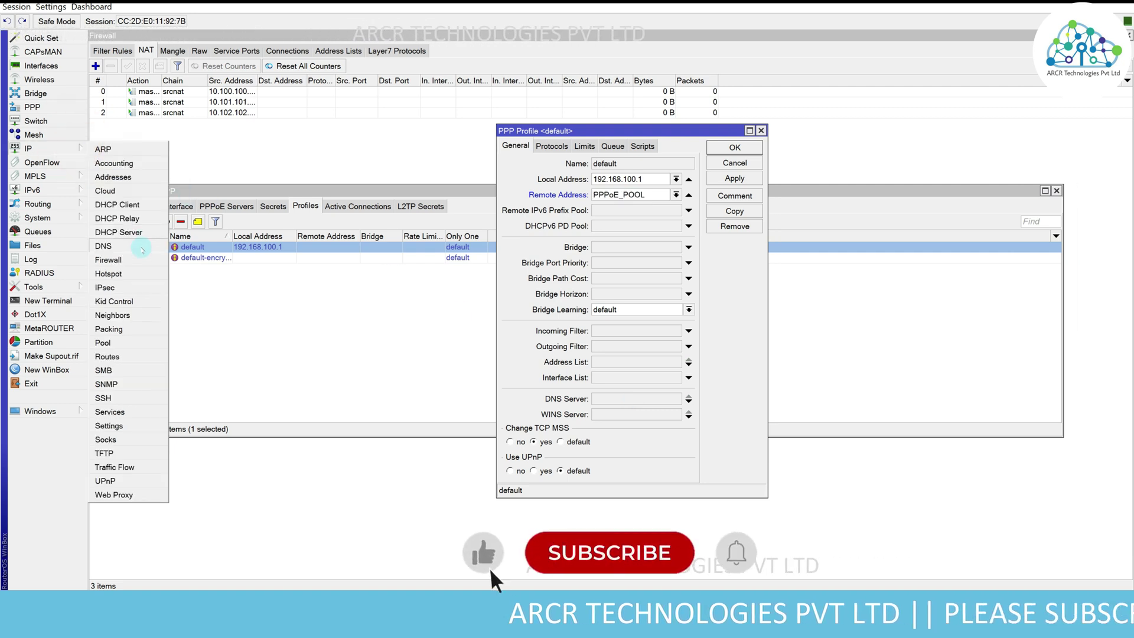
left_click(139, 247)
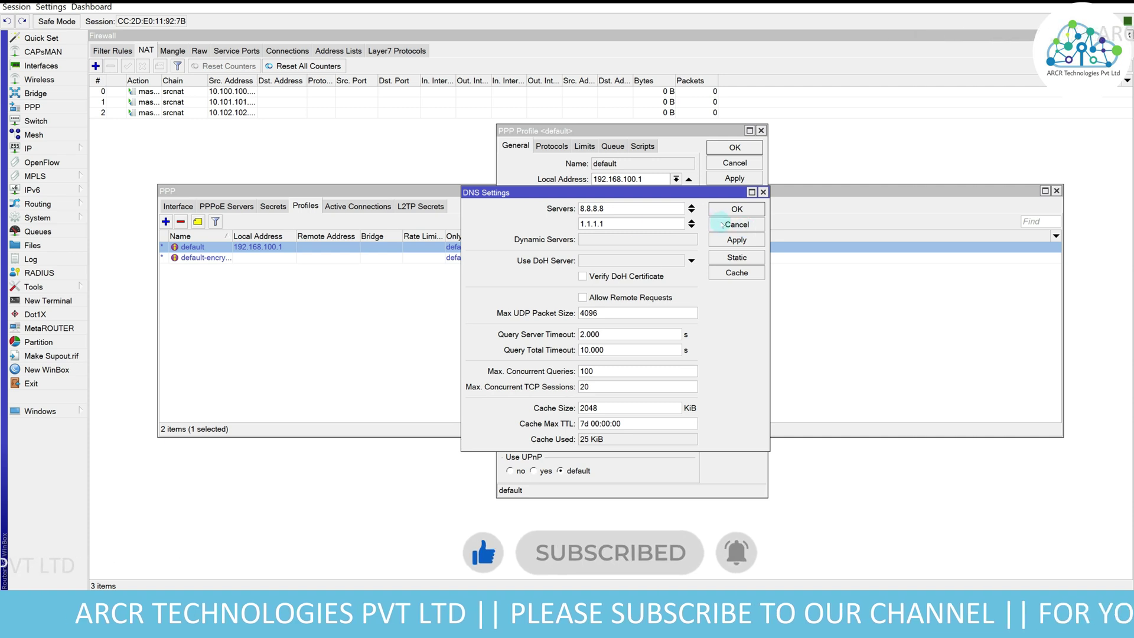
left_click(721, 225)
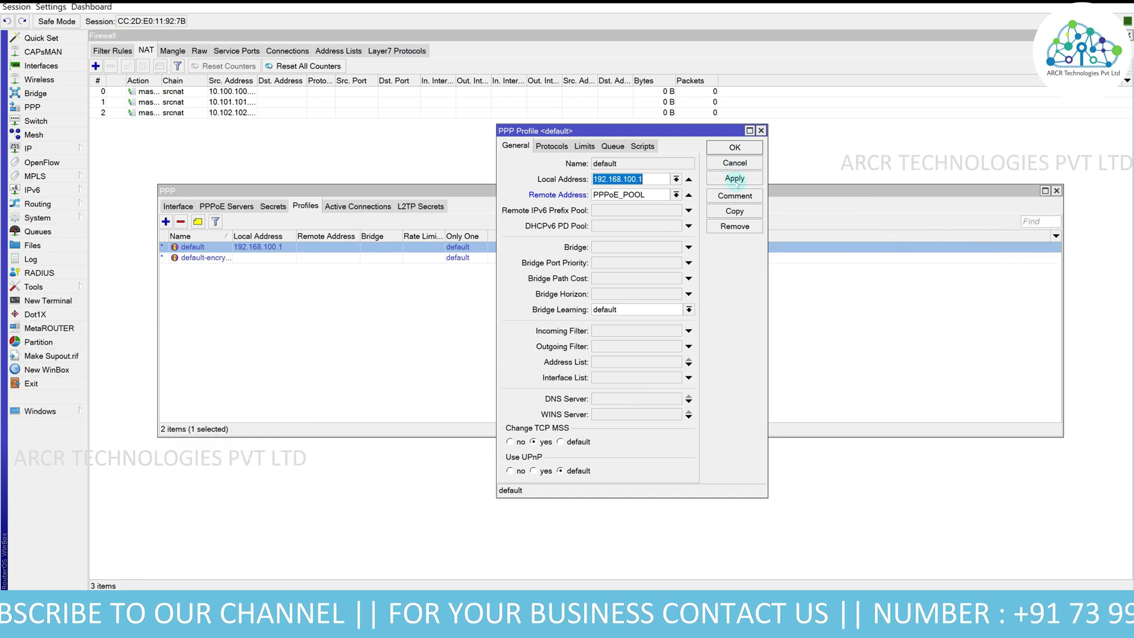
left_click(733, 178)
left_click(735, 147)
left_click(287, 370)
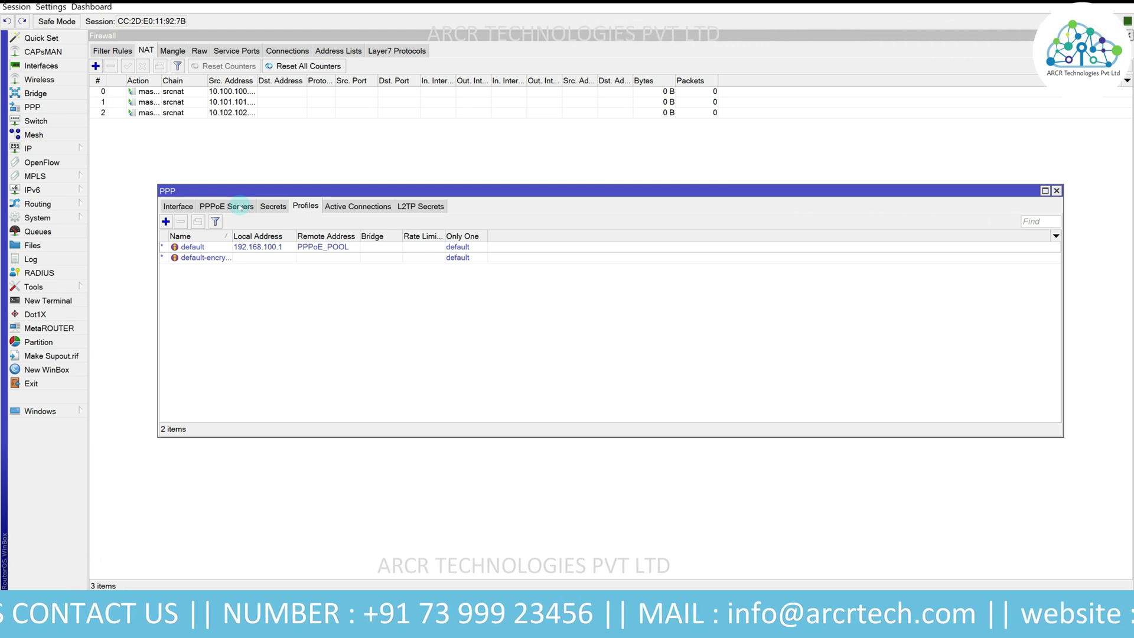
- Add a PPPoE server on ether4_LAN with mschap1 and mschap2 turned off
left_click(241, 207)
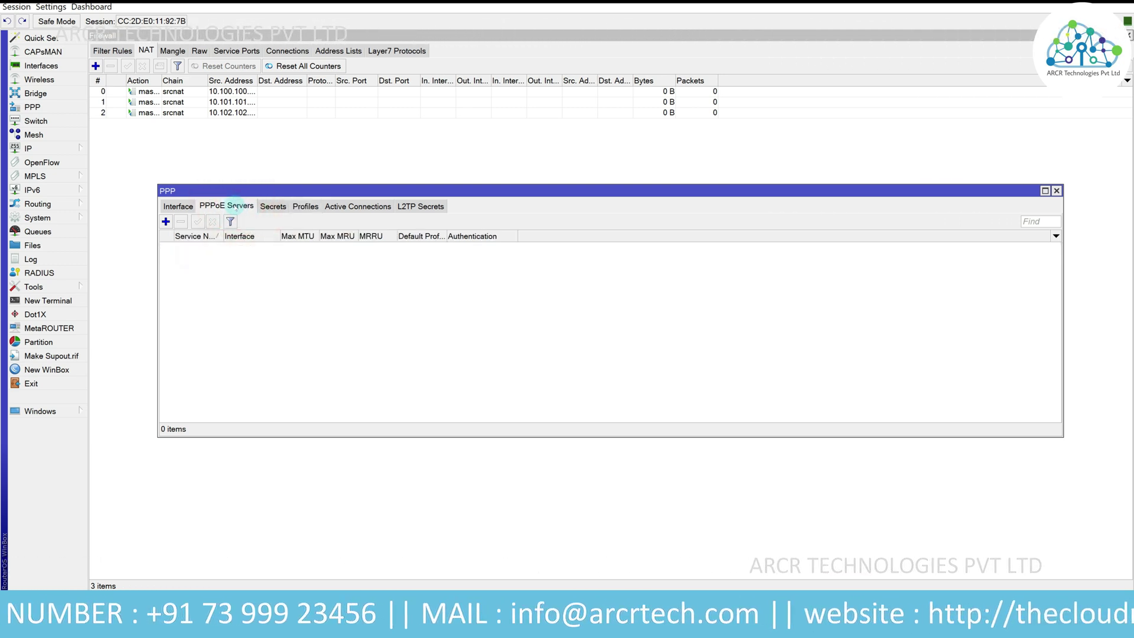
left_click(166, 222)
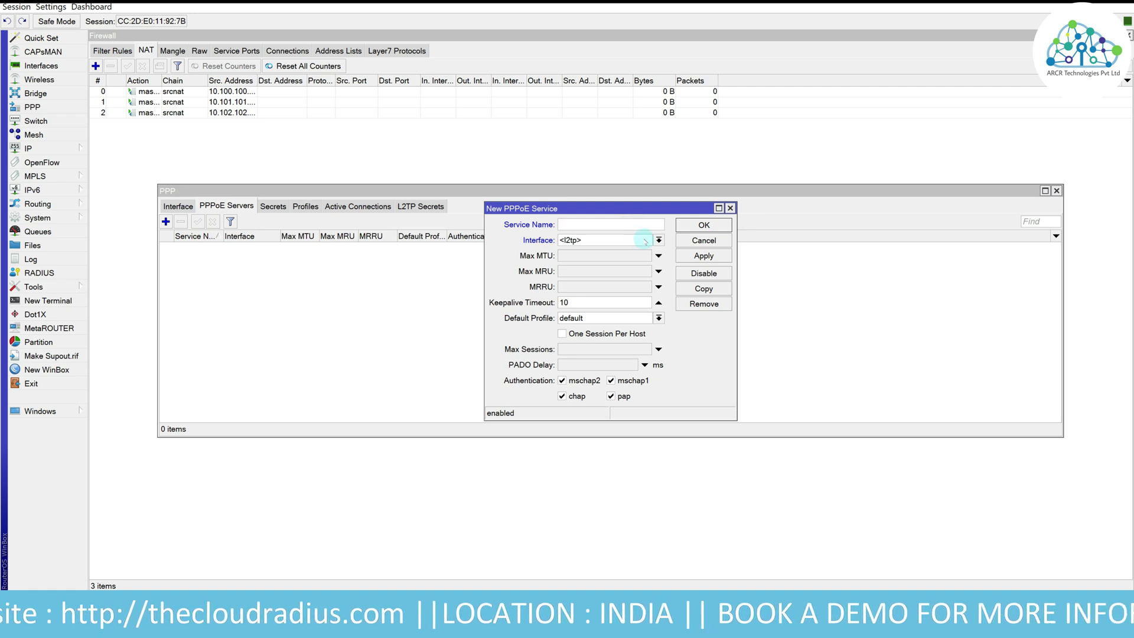
left_click(645, 241)
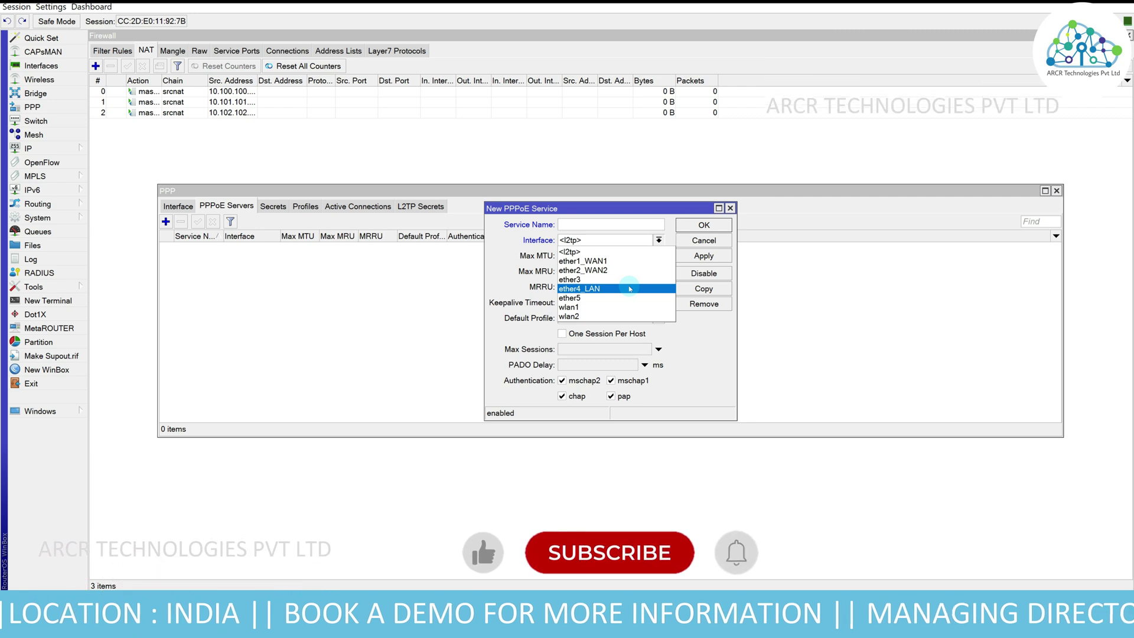
left_click(630, 289)
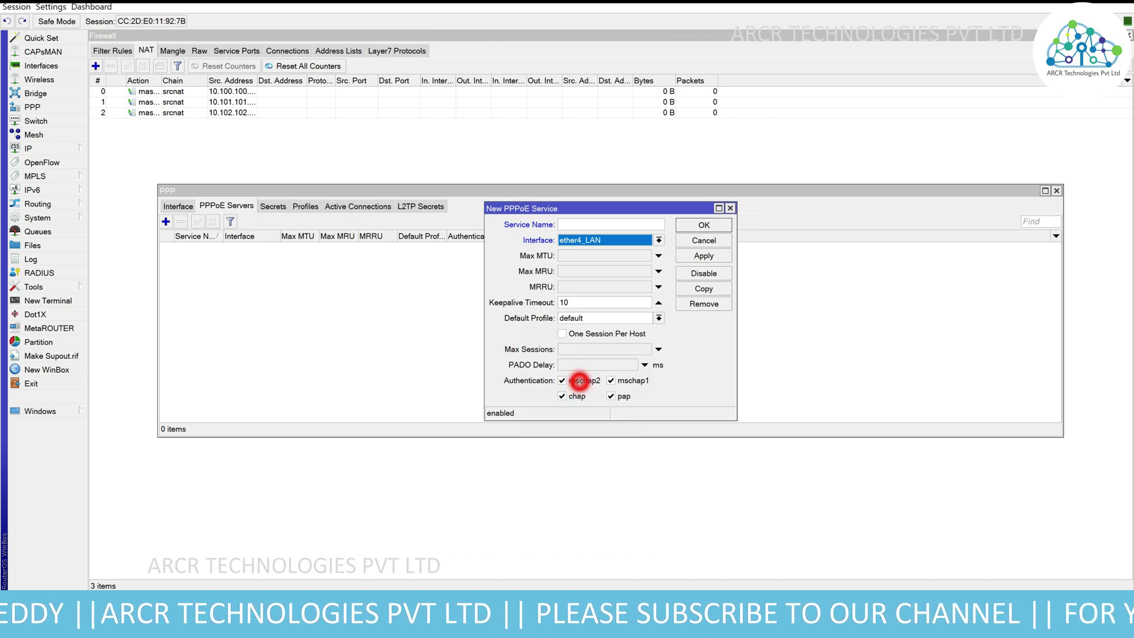
left_click(578, 380)
left_click(620, 381)
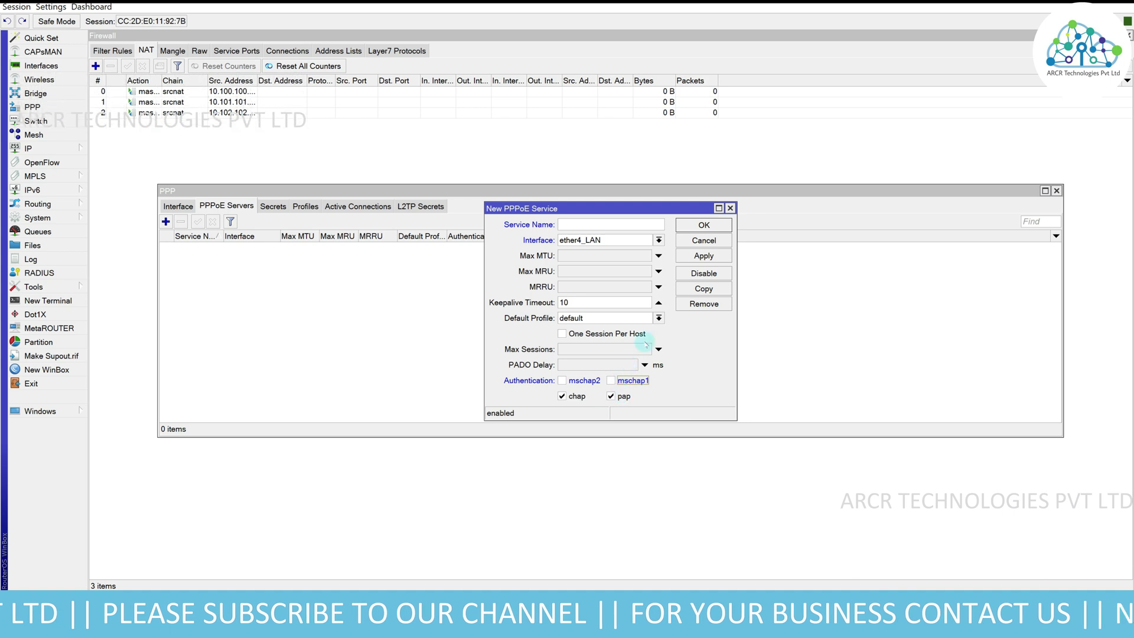
left_click(709, 255)
left_click(703, 225)
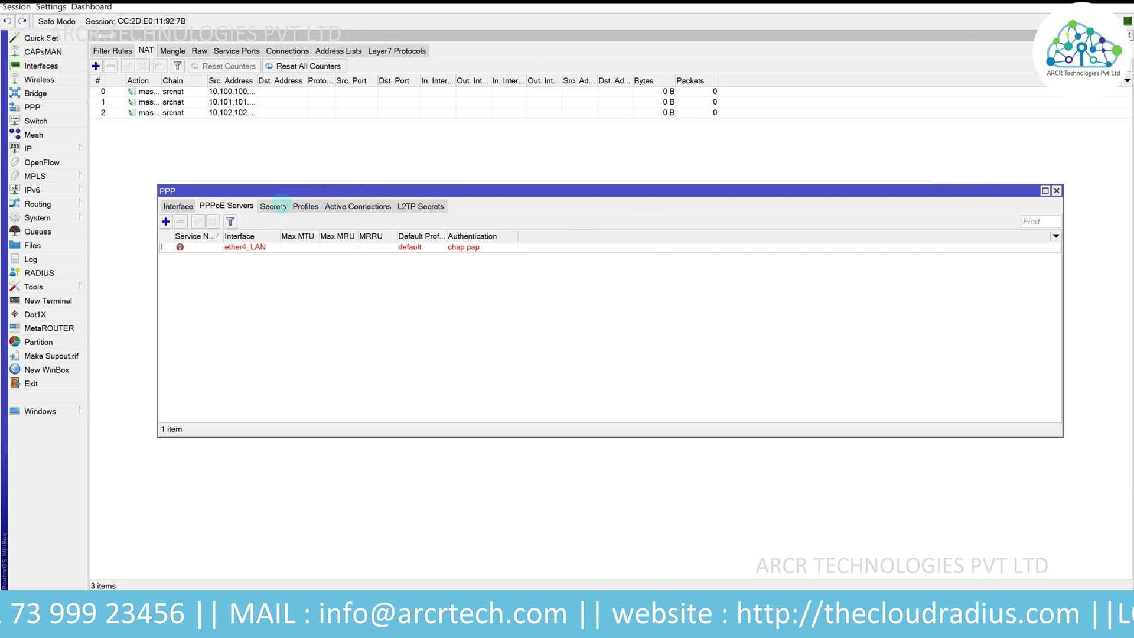
- Enable RADIUS authentication and accounting for PPP with a 00:30:00 interim update
left_click(273, 206)
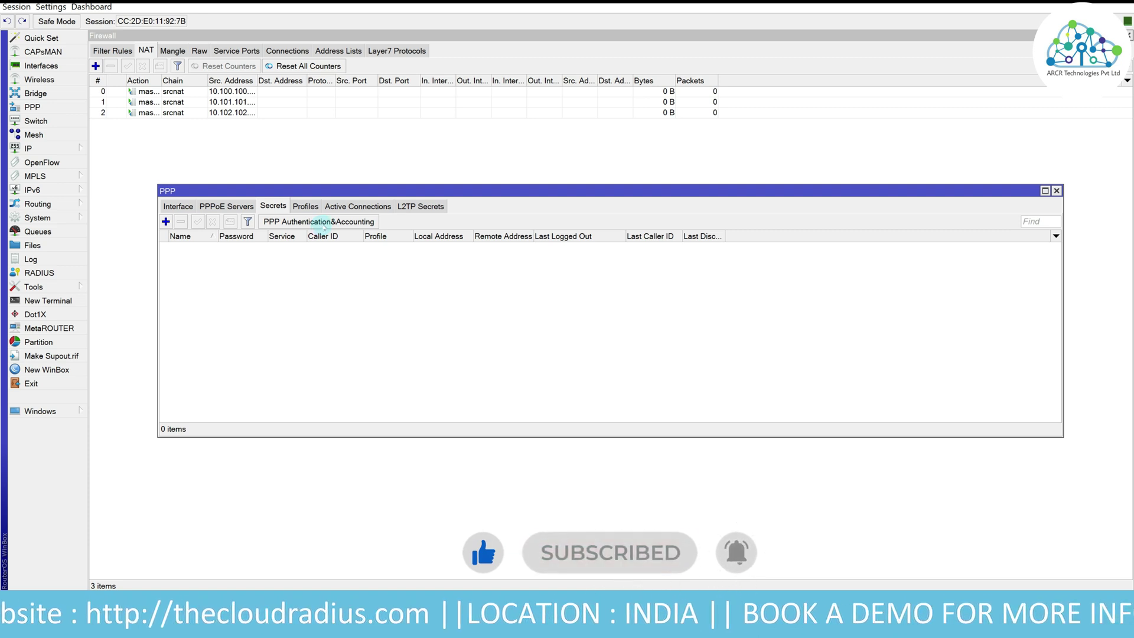
left_click(318, 222)
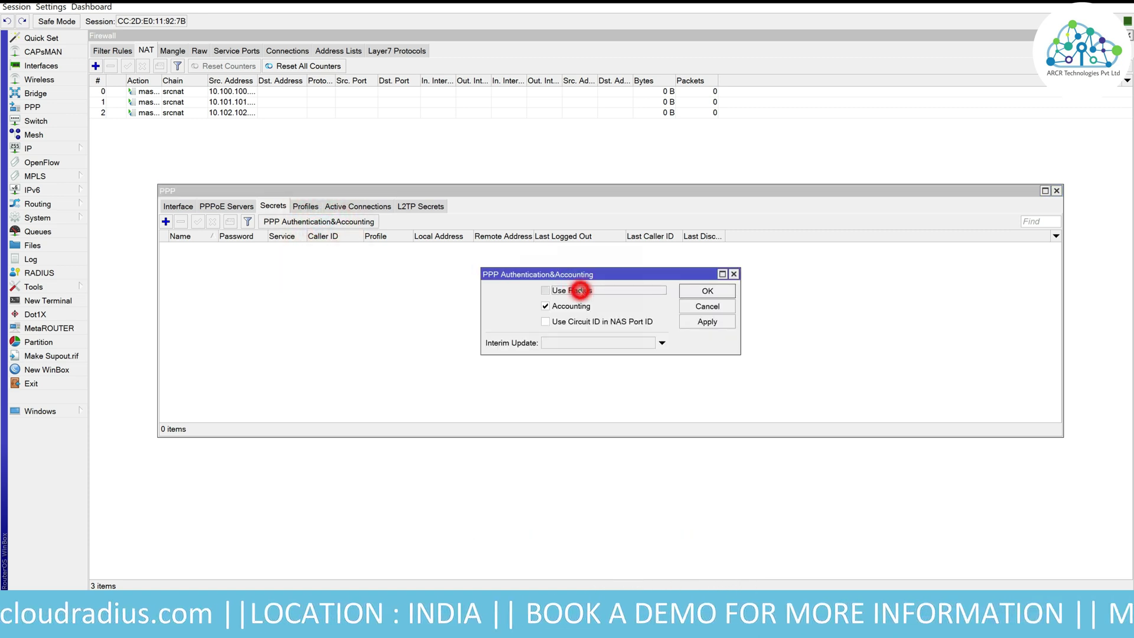
left_click(597, 345)
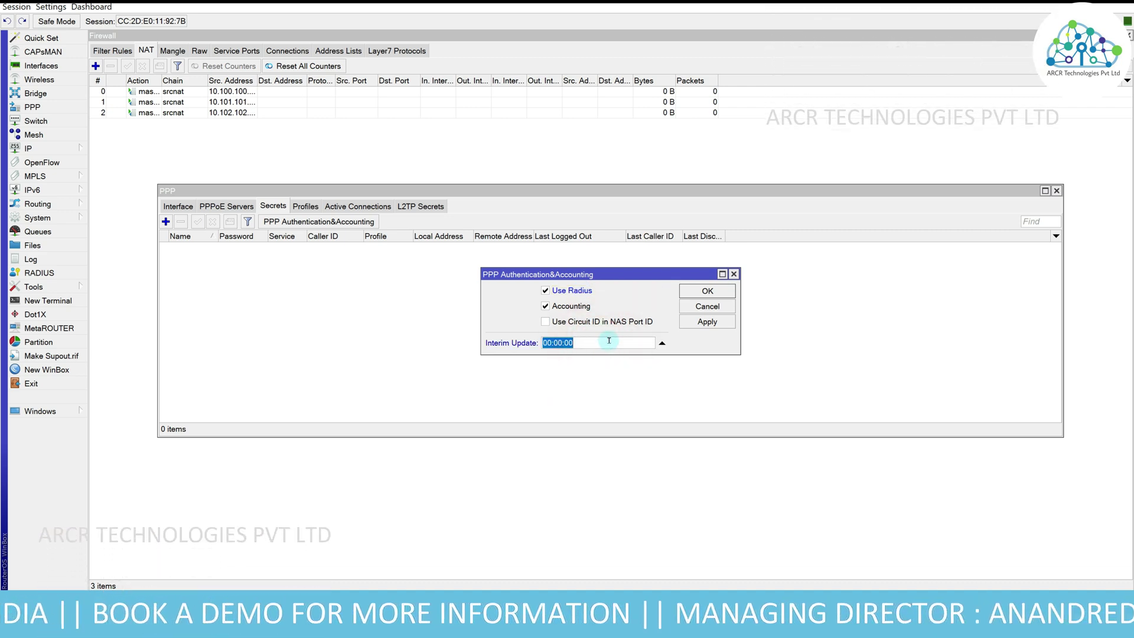
type("3")
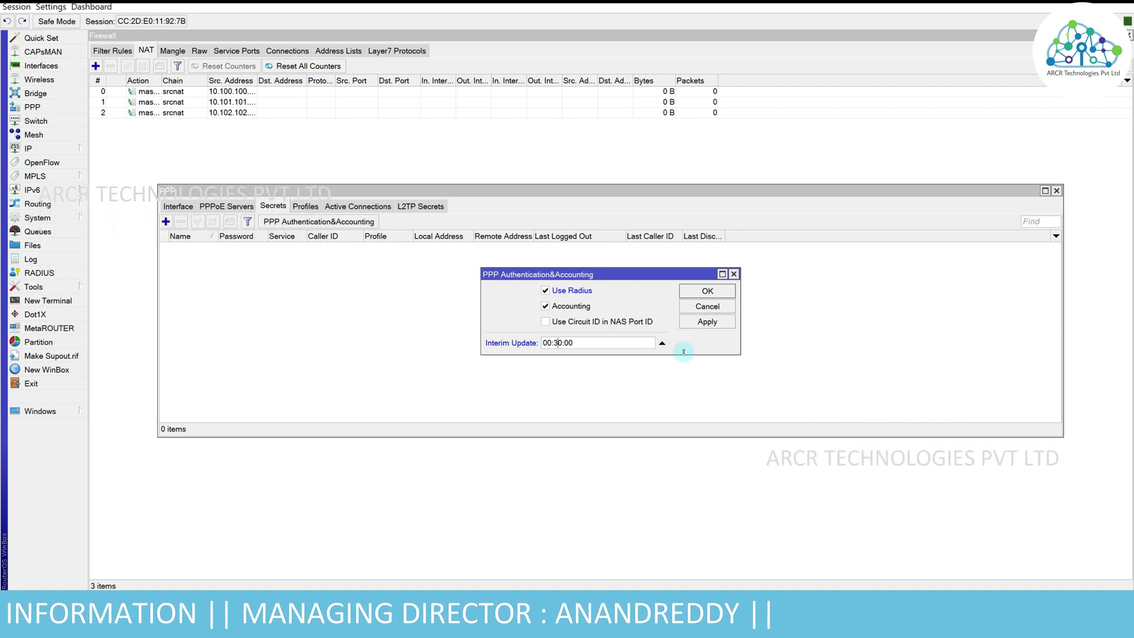
left_click(707, 321)
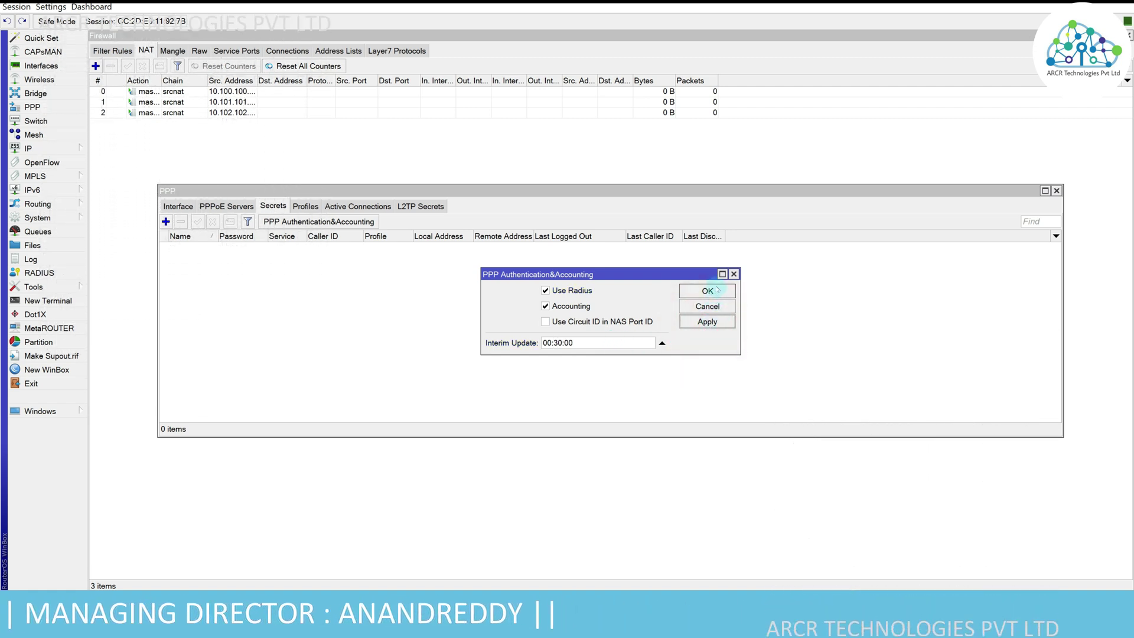
left_click(709, 290)
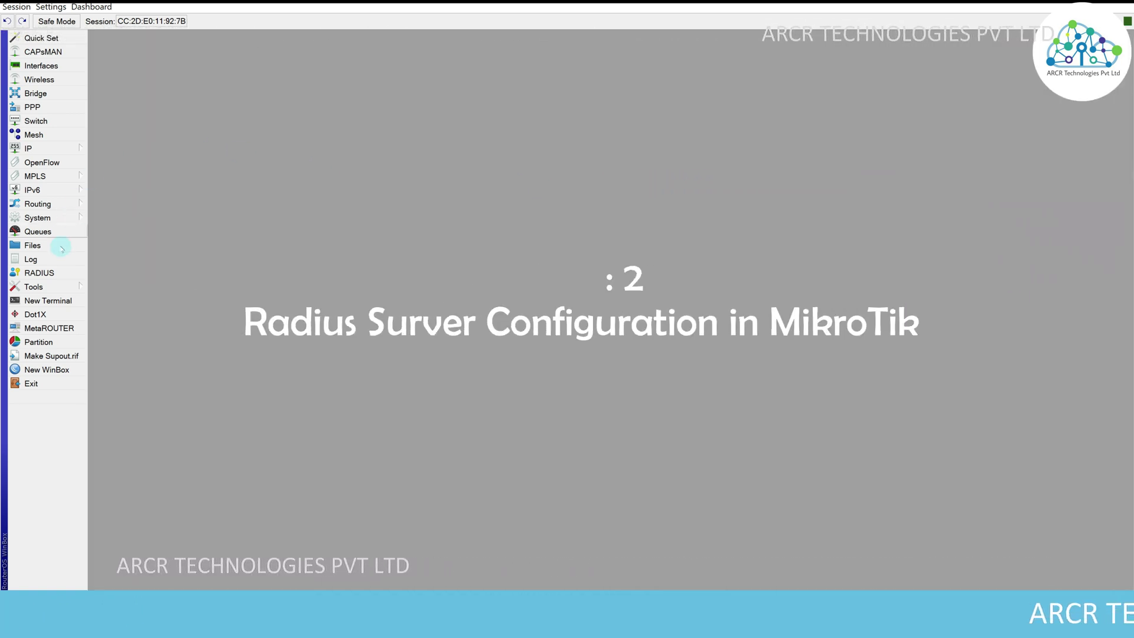
- Add a RADIUS server 10.10.10.1 for ppp and hotspot with its shared secret and 3000 ms timeout
left_click(58, 273)
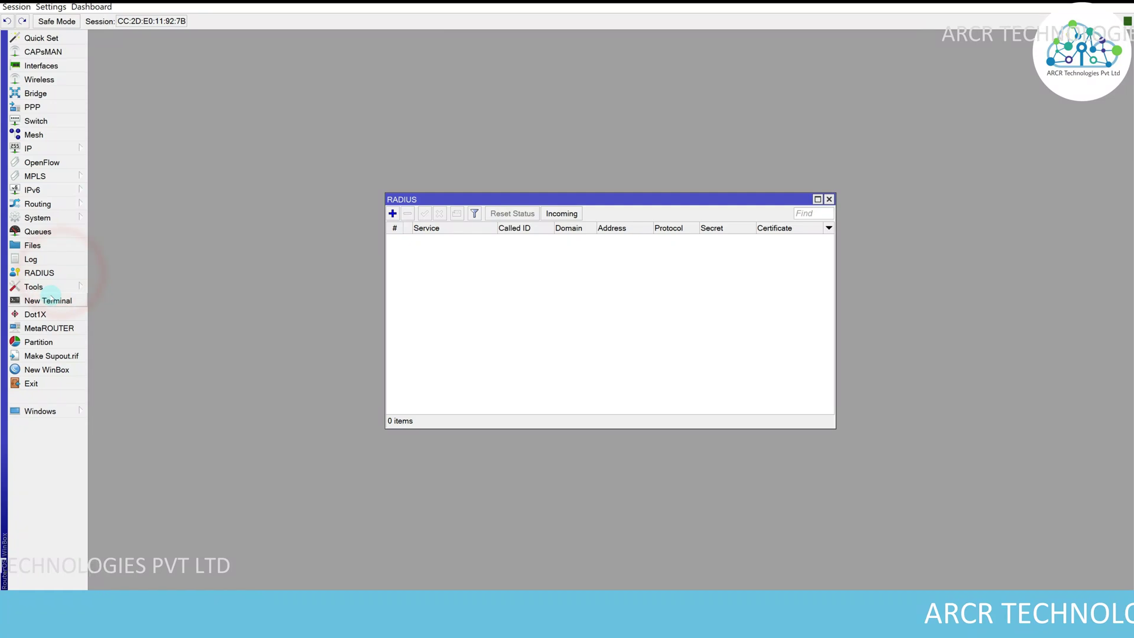
left_click(392, 213)
left_click(568, 193)
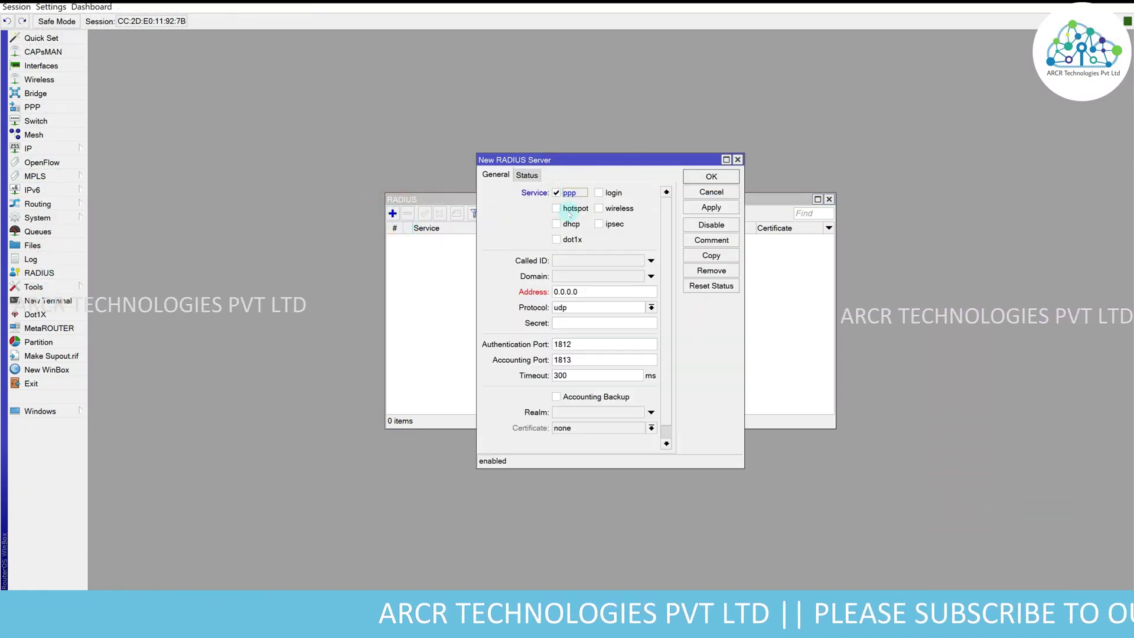
left_click(569, 209)
double_click(611, 290)
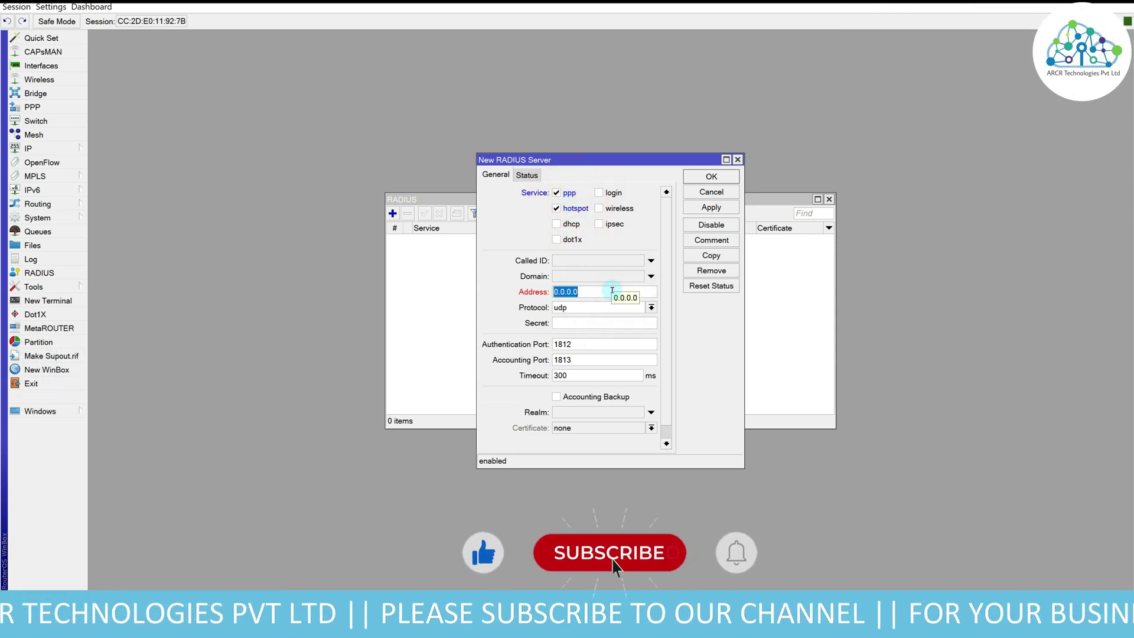
type("10.10.10.1")
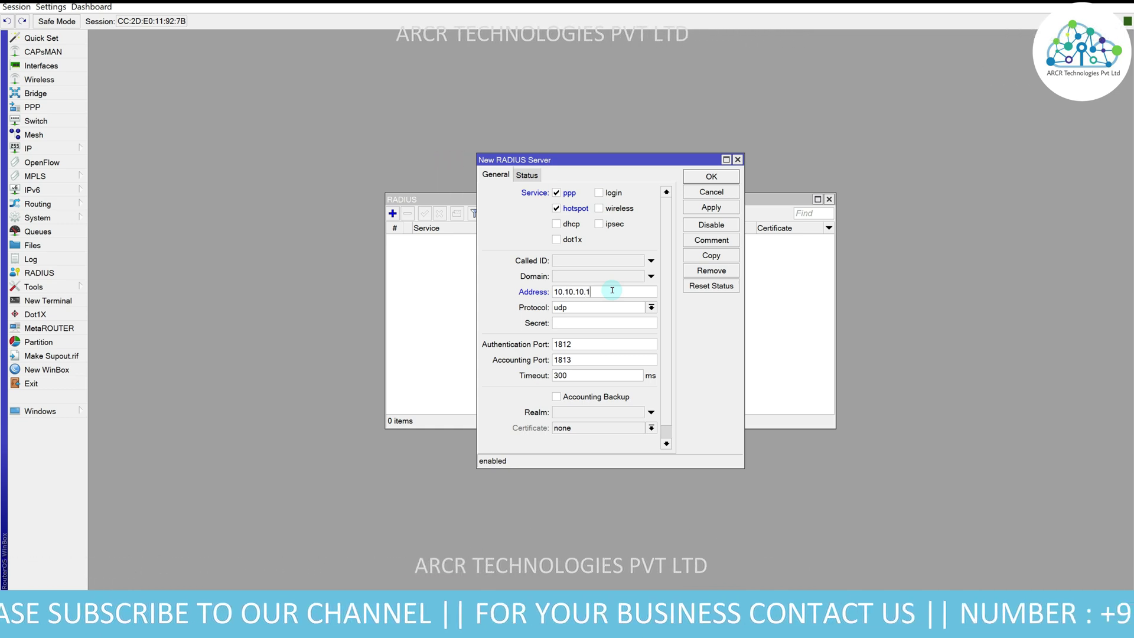
left_click(572, 324)
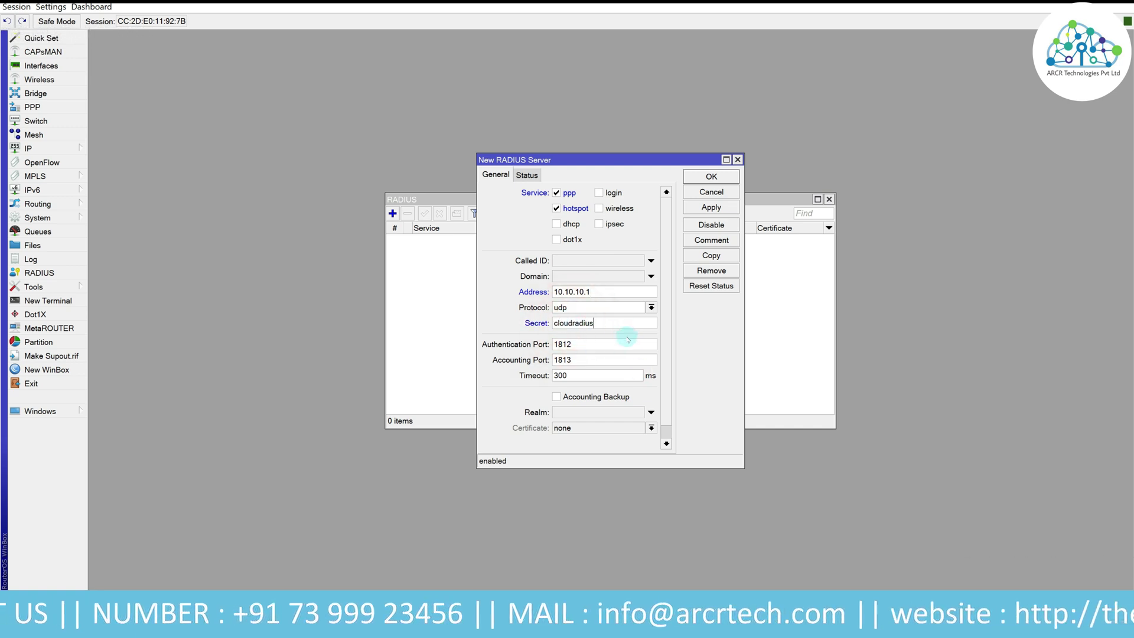
type("0")
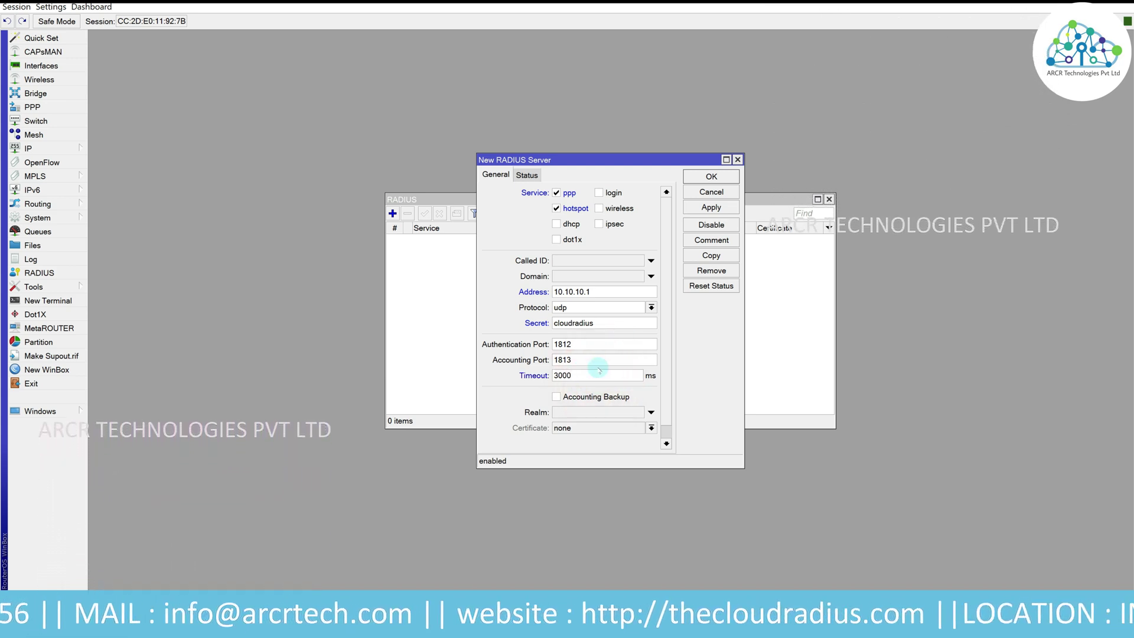
left_click(712, 208)
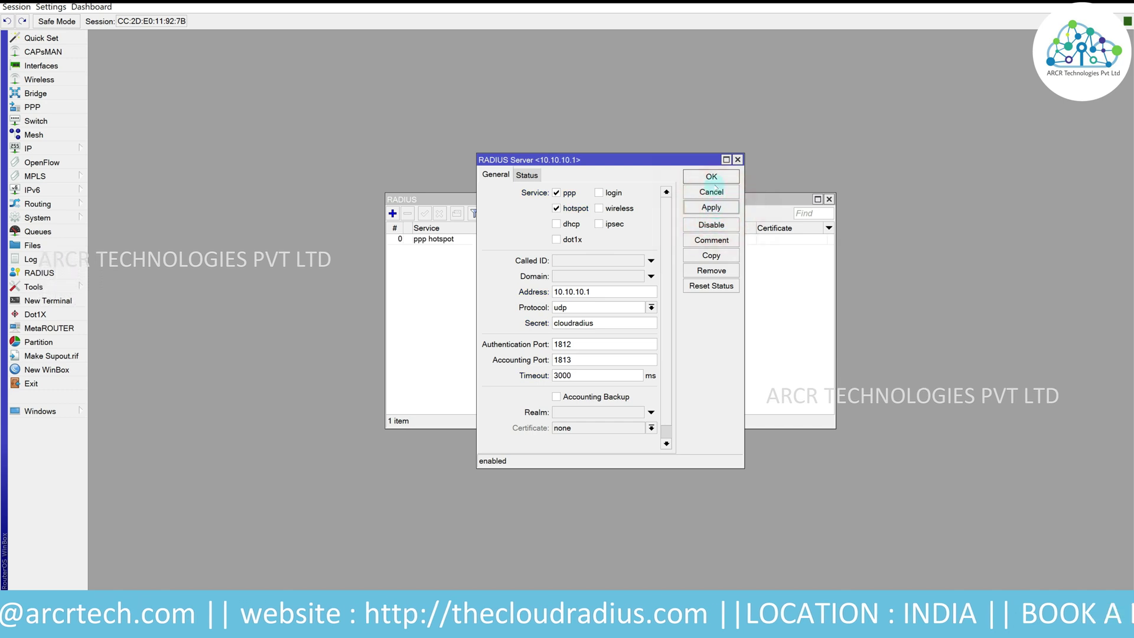
left_click(712, 175)
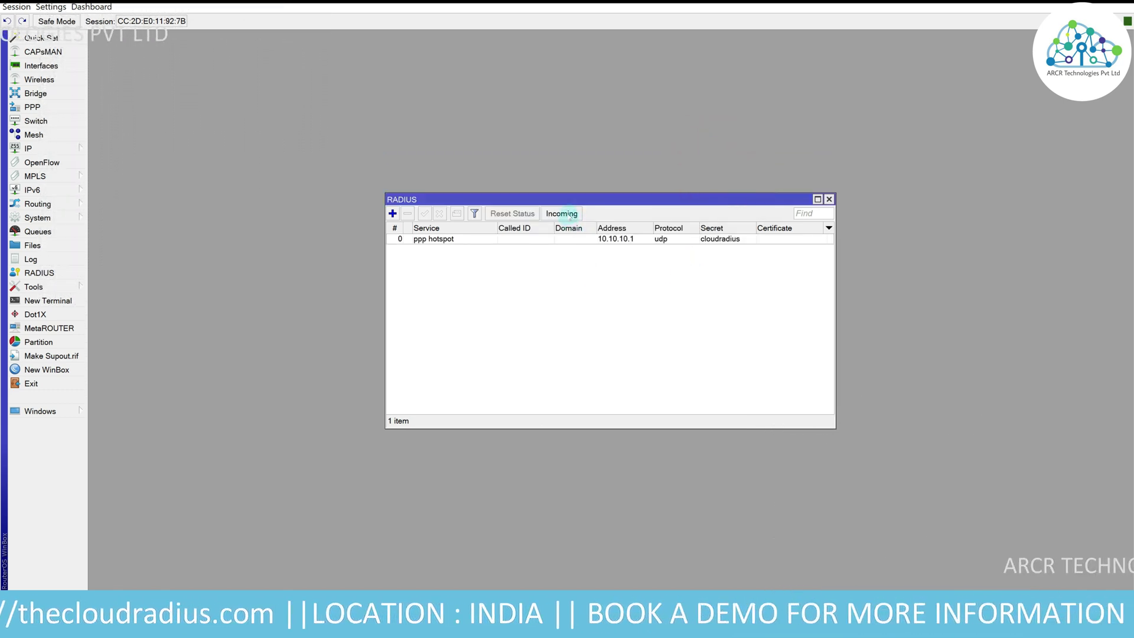
- Accept incoming RADIUS requests on port 3799
left_click(561, 214)
left_click(632, 279)
left_click(685, 304)
- Fill the Create Nas form: all partners selected, name test, NAS IP 192.168.100.1
left_click(676, 275)
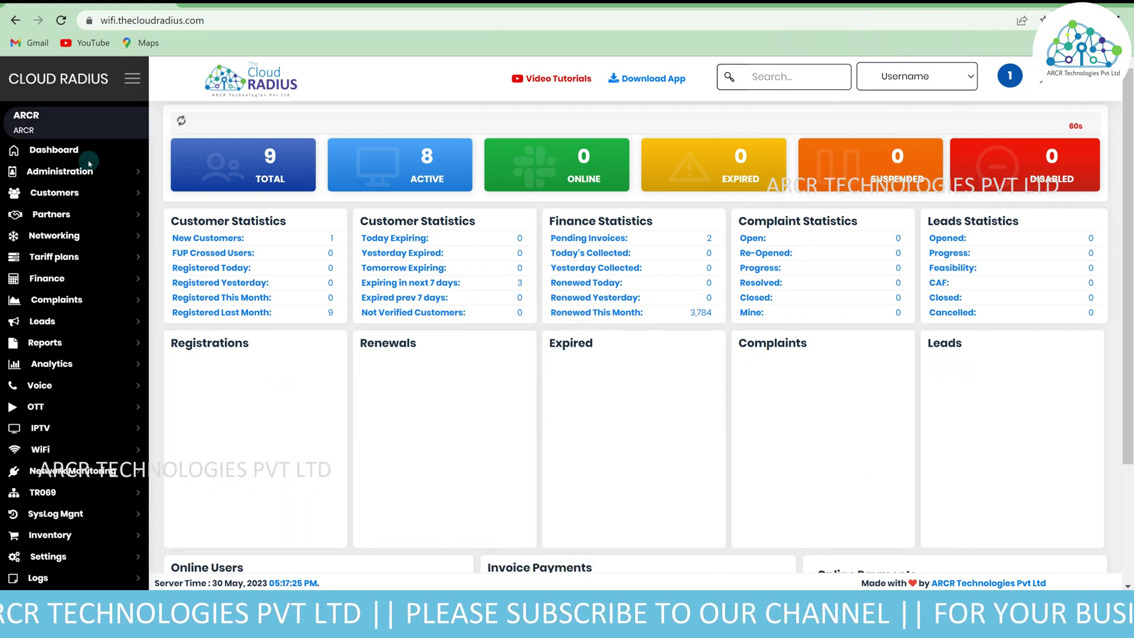
left_click(59, 235)
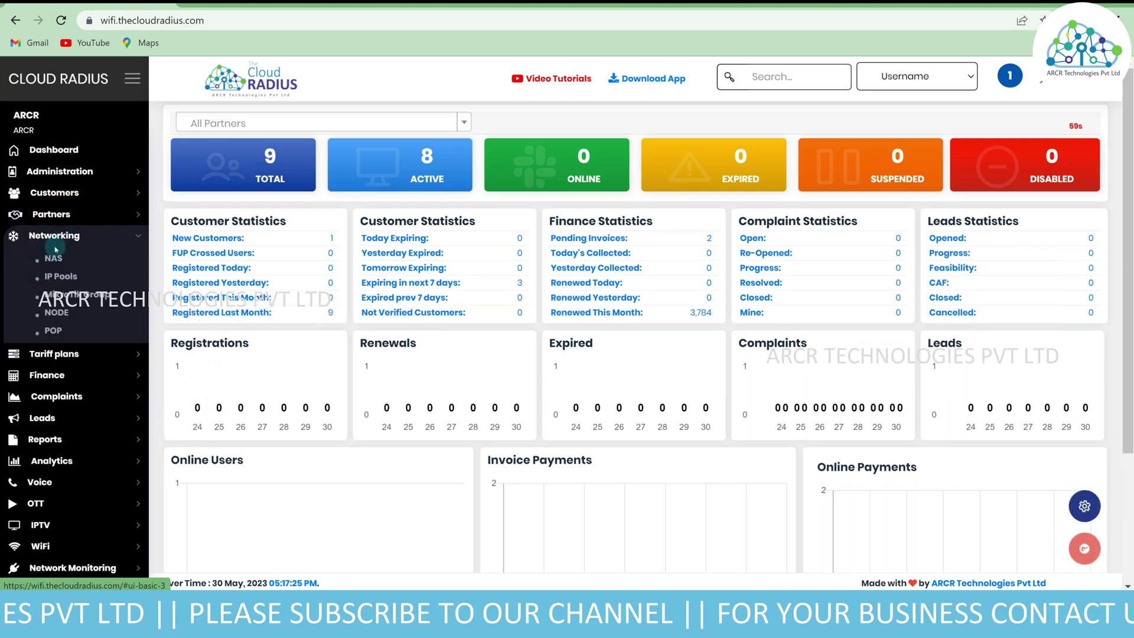
left_click(47, 258)
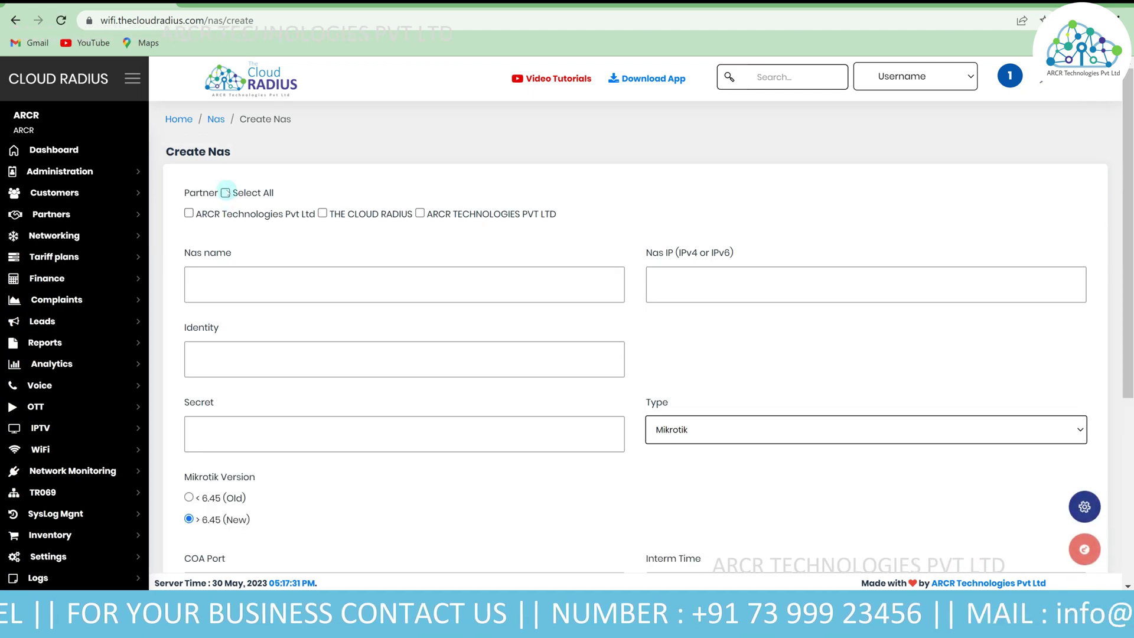
left_click(225, 192)
left_click(286, 282)
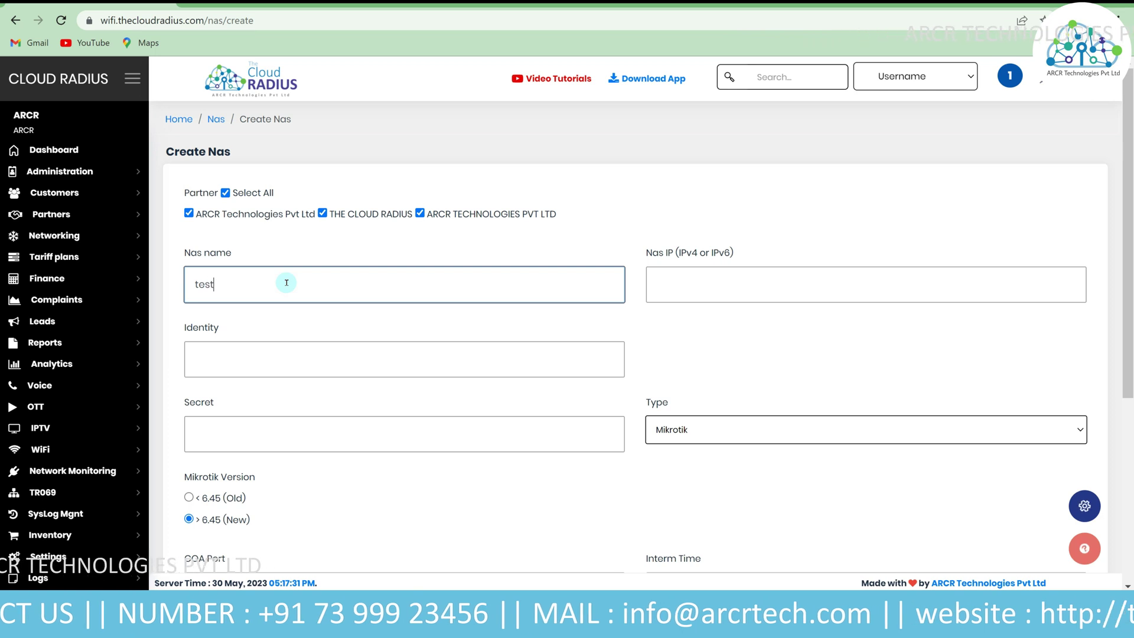
left_click(692, 292)
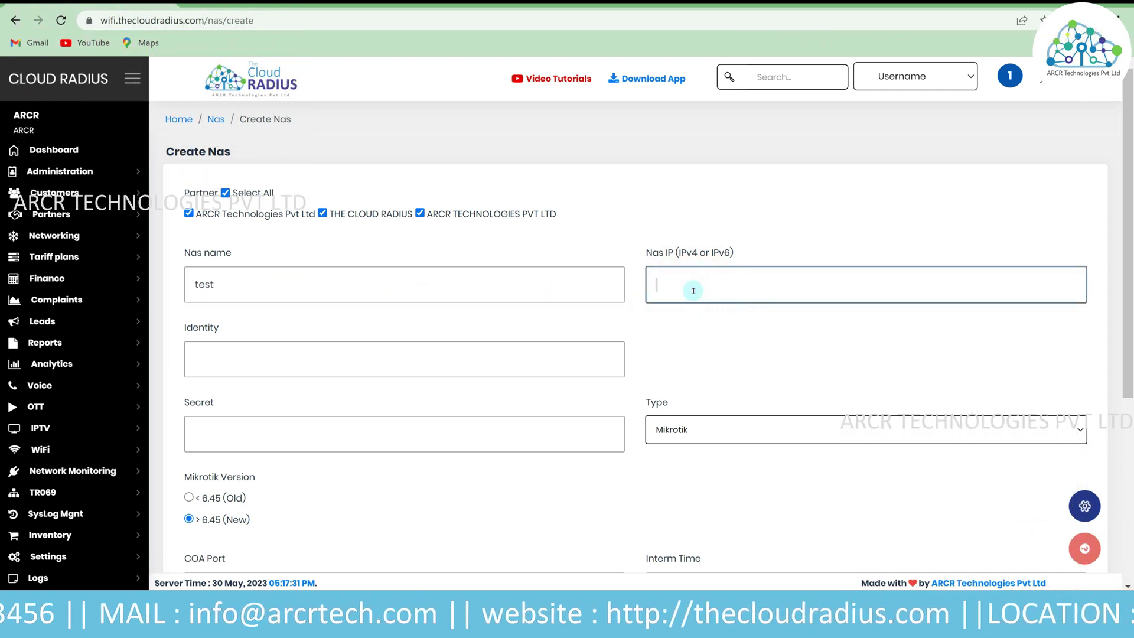
type("192.168")
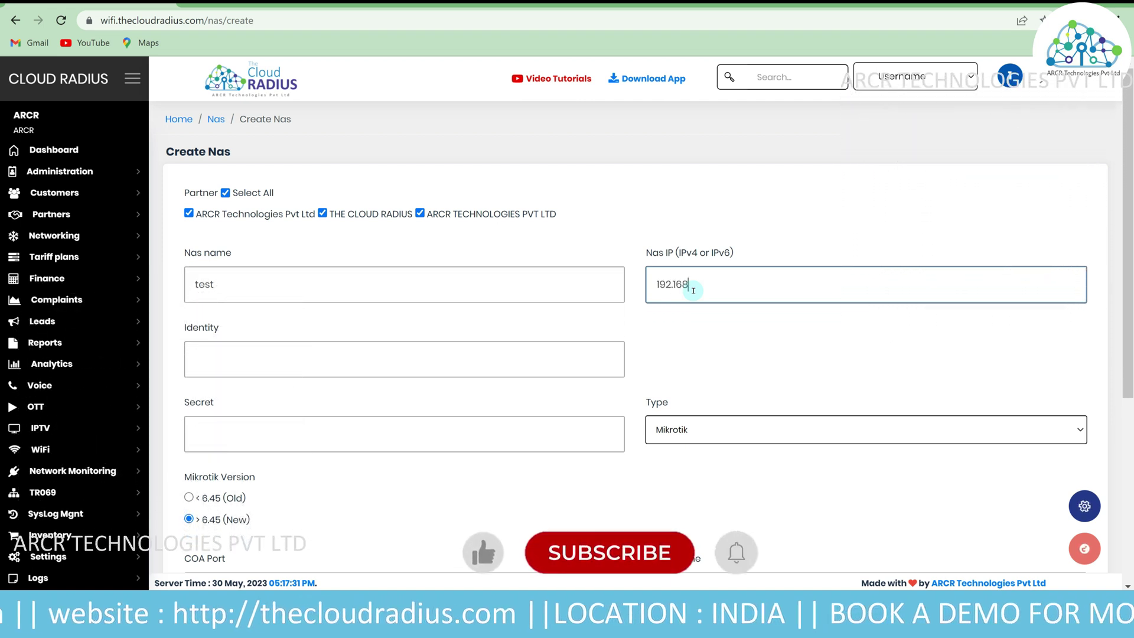
type(".100.1")
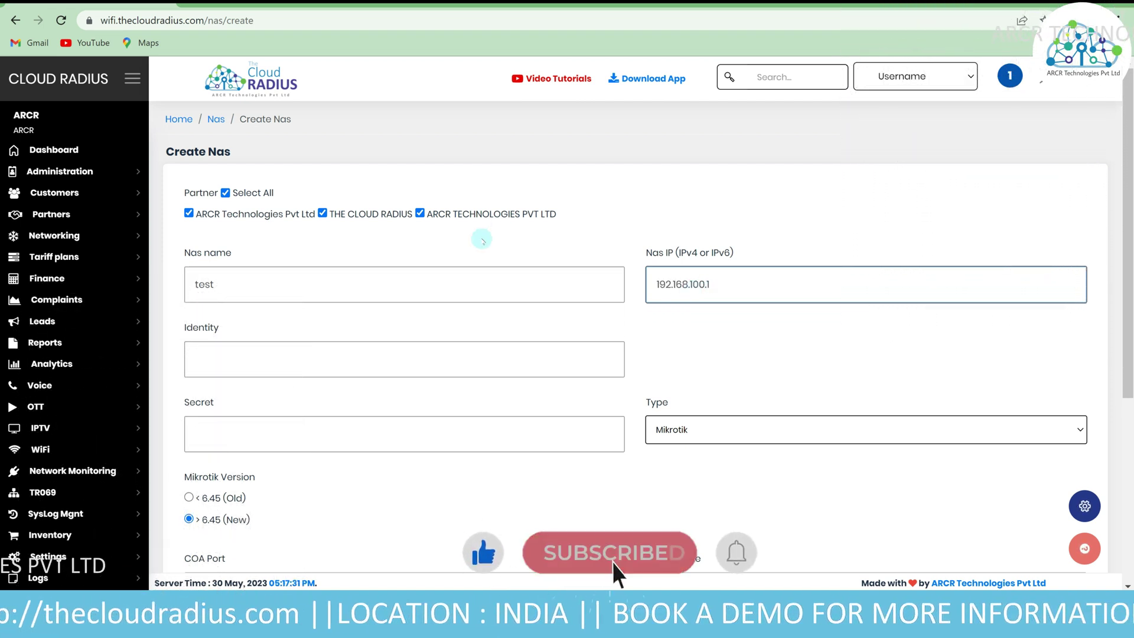
left_click(276, 427)
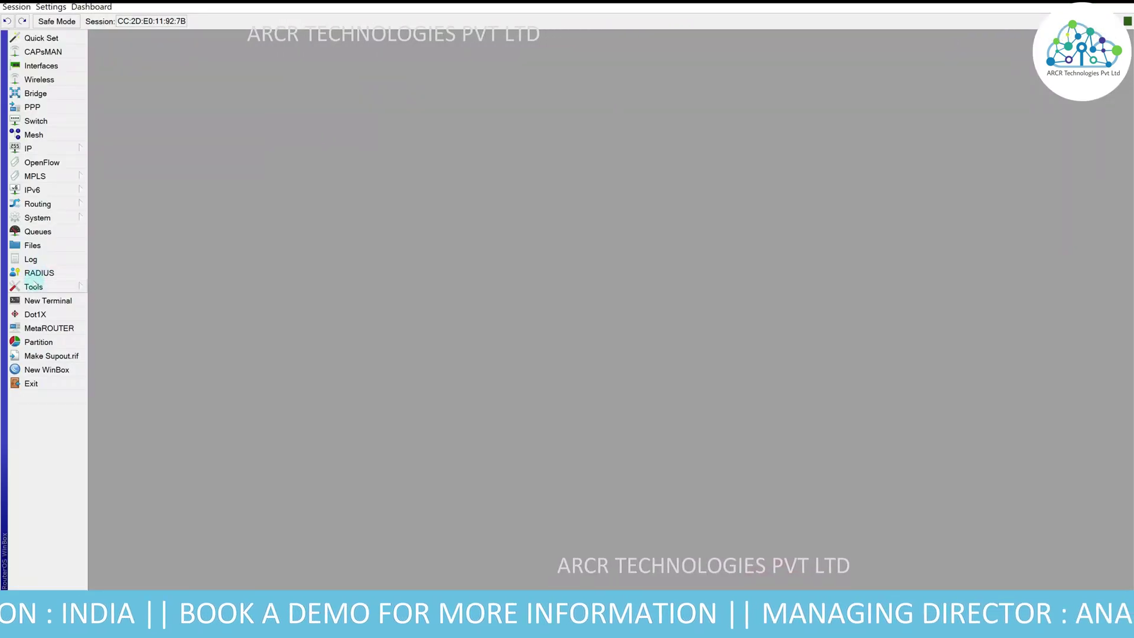
- Copy the router's RADIUS shared secret into the NAS form's Secret field
left_click(39, 272)
double_click(506, 238)
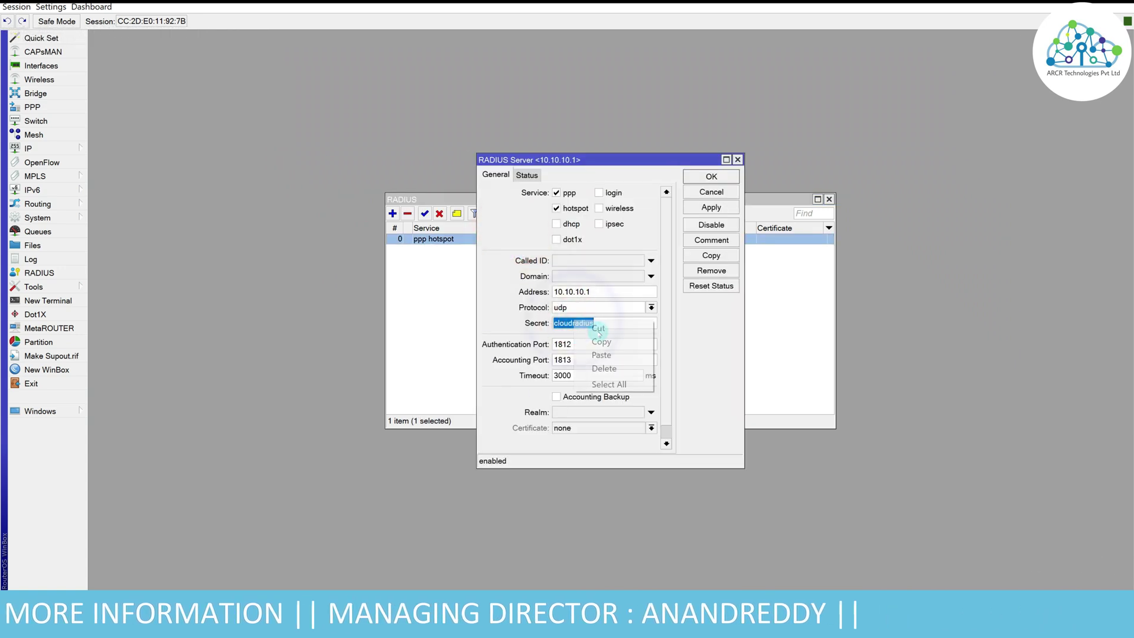
left_click(601, 342)
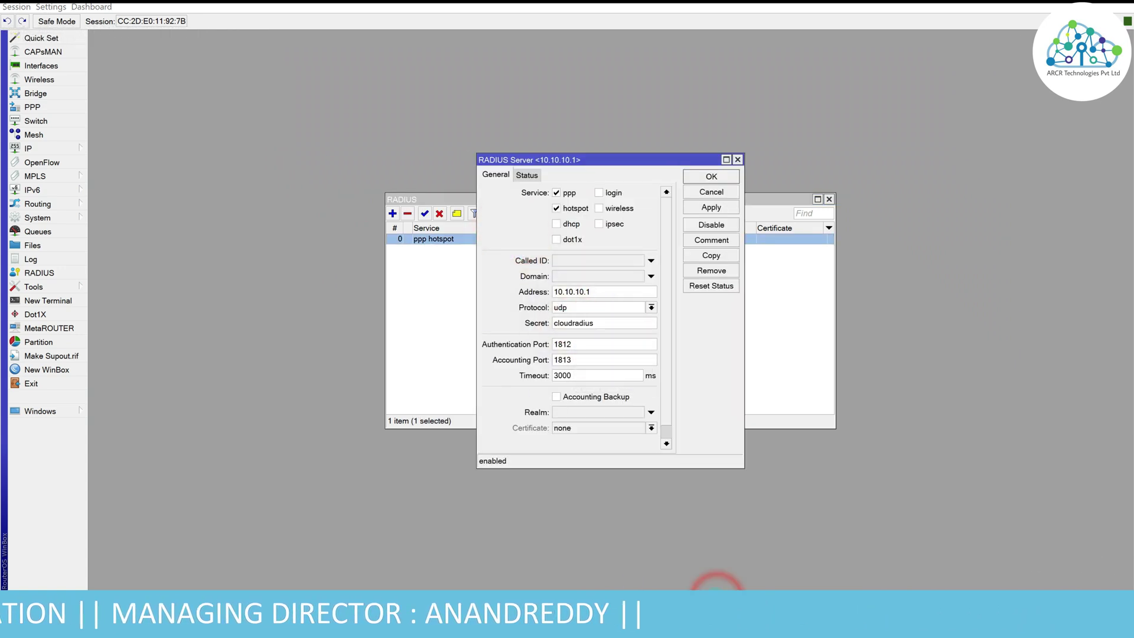
left_click(716, 597)
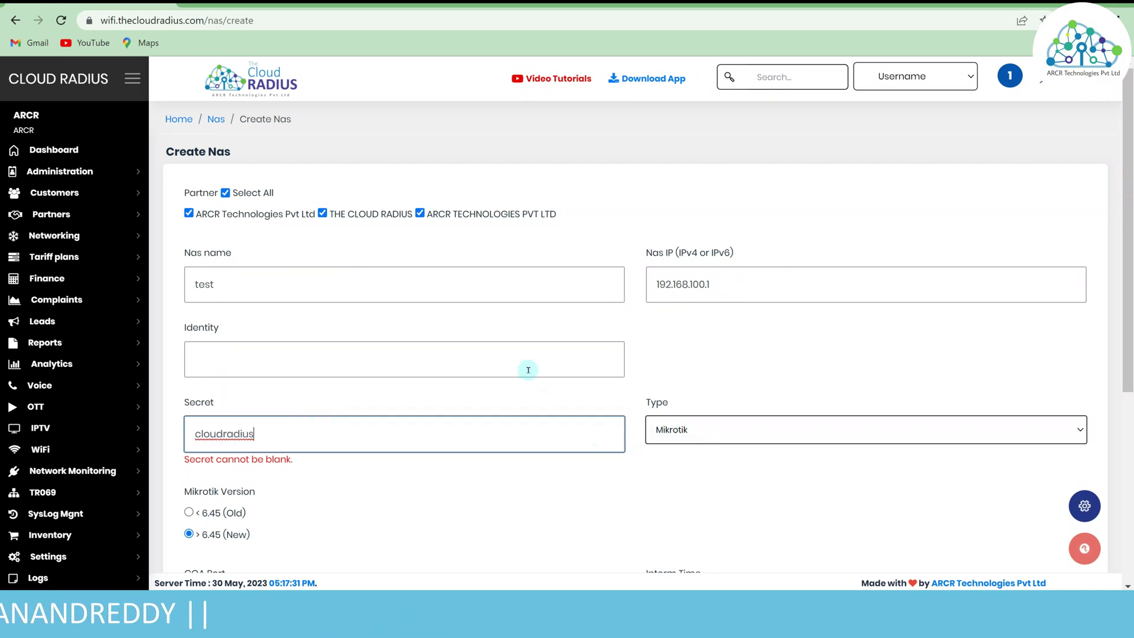
scroll(530, 372, "down", 3)
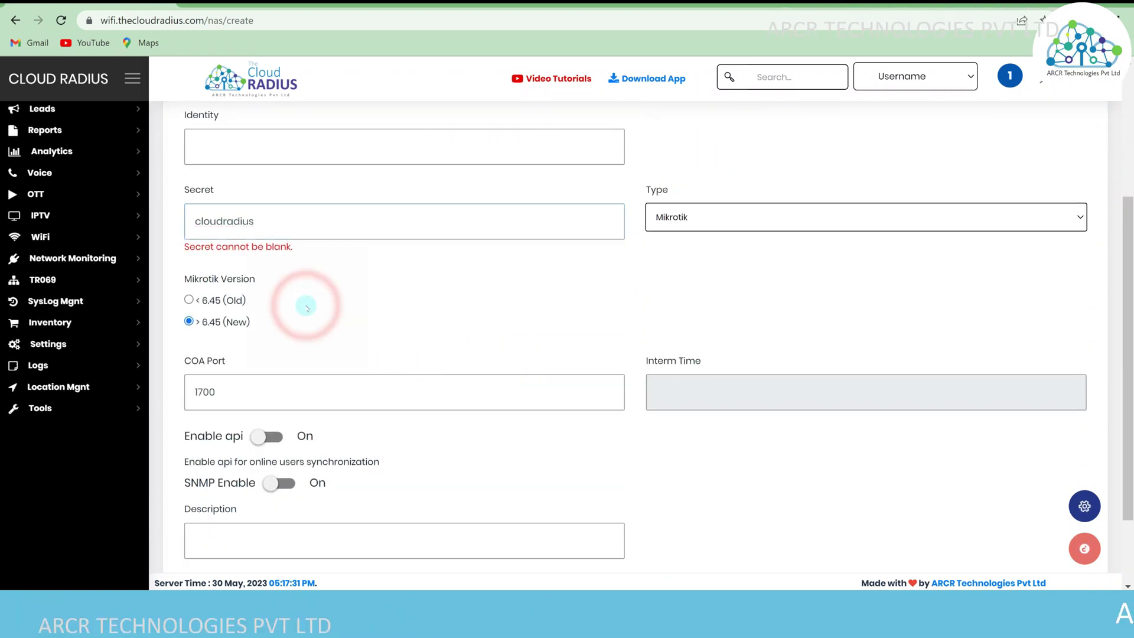
left_click(307, 307)
- Replace the COA Port 1700 with the router's incoming port 3799
double_click(205, 376)
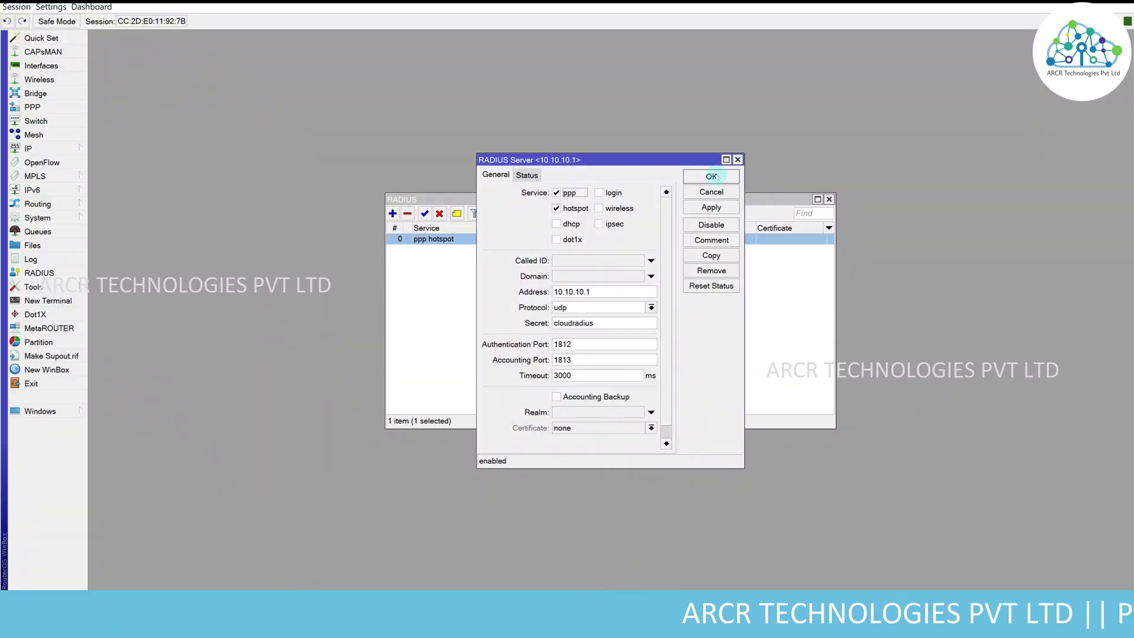
left_click(708, 133)
left_click(562, 213)
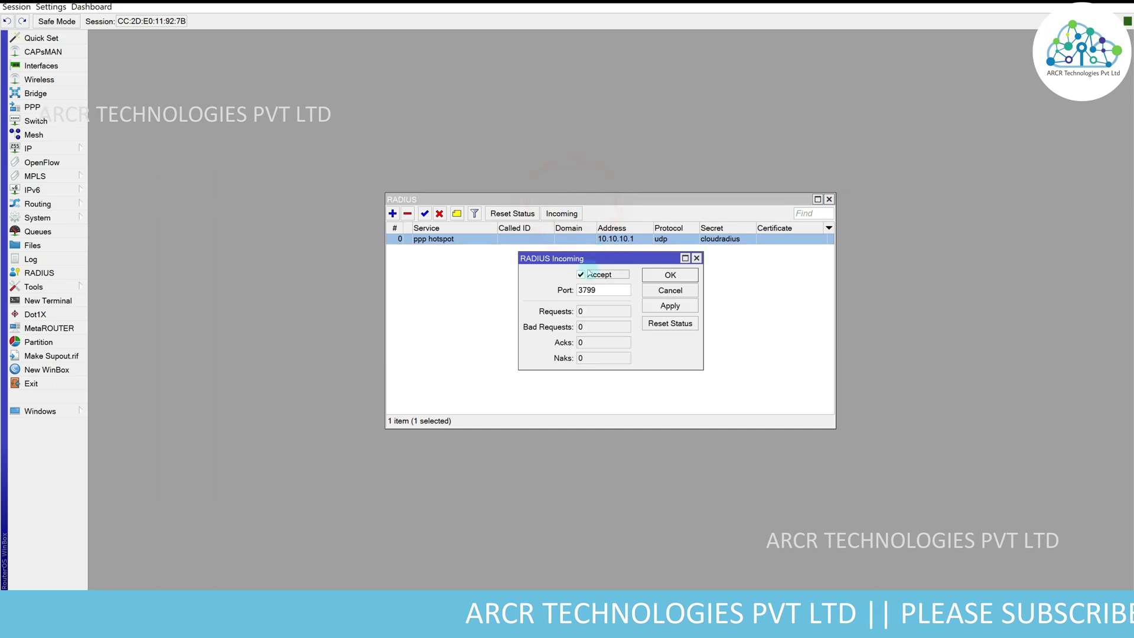
left_click(609, 286)
right_click(609, 286)
left_click(623, 345)
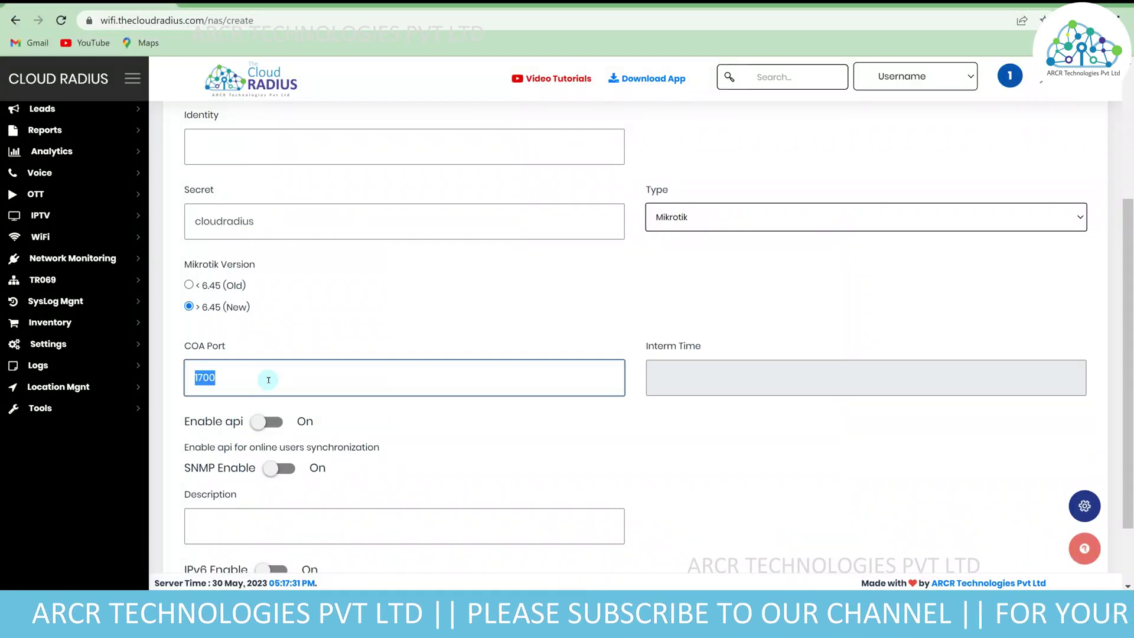
key("ctrl+v")
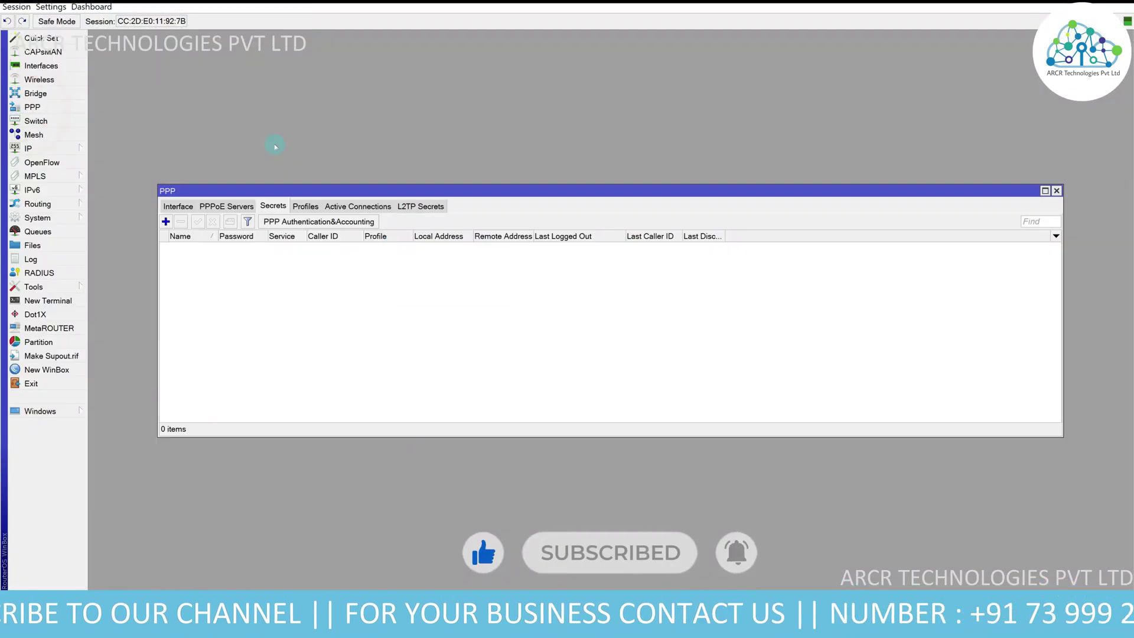
- Confirm WinBox PPP uses RADIUS with accounting, and set the NAS form's interim time to 00:30:00
left_click(329, 222)
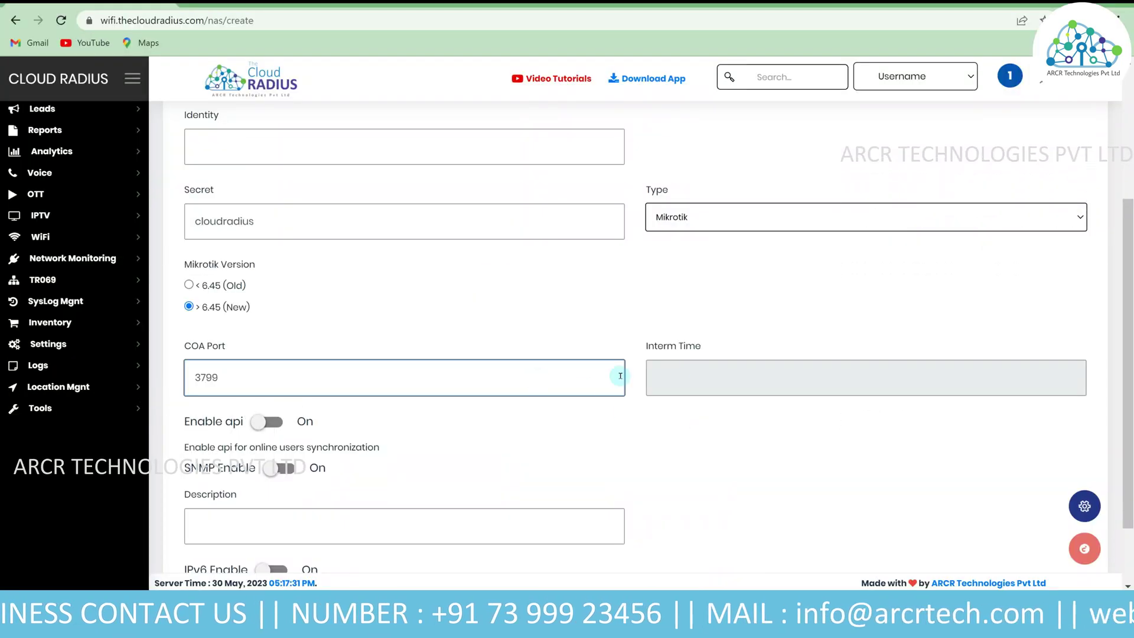
left_click(719, 377)
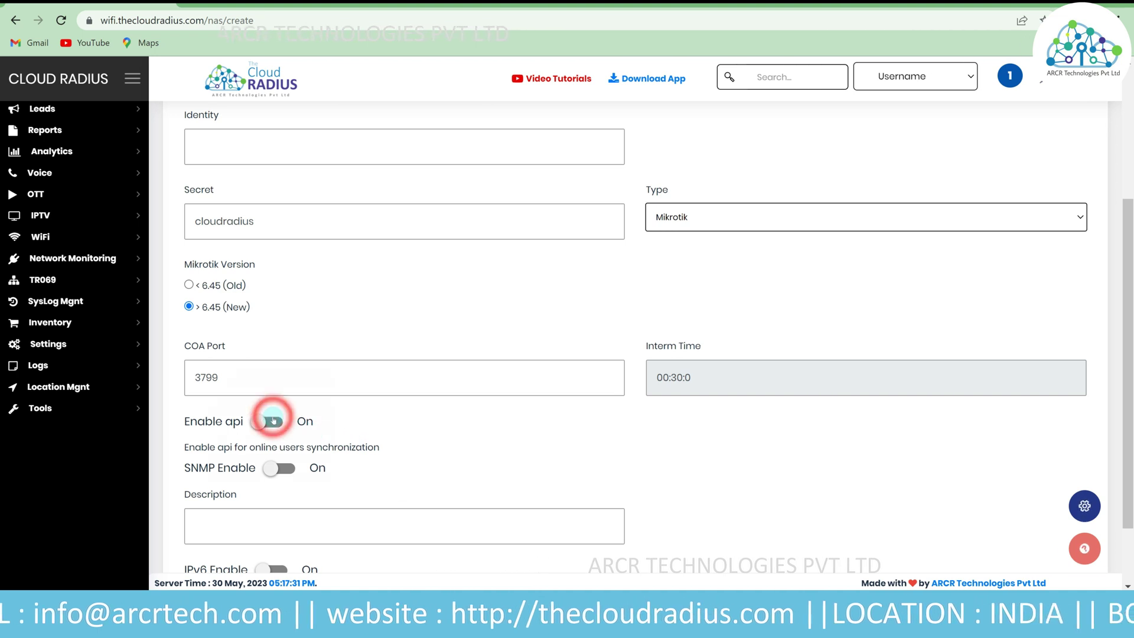
- Enable the API on the NAS form and enter its API username and password, then return to WinBox
left_click(273, 420)
left_click(277, 503)
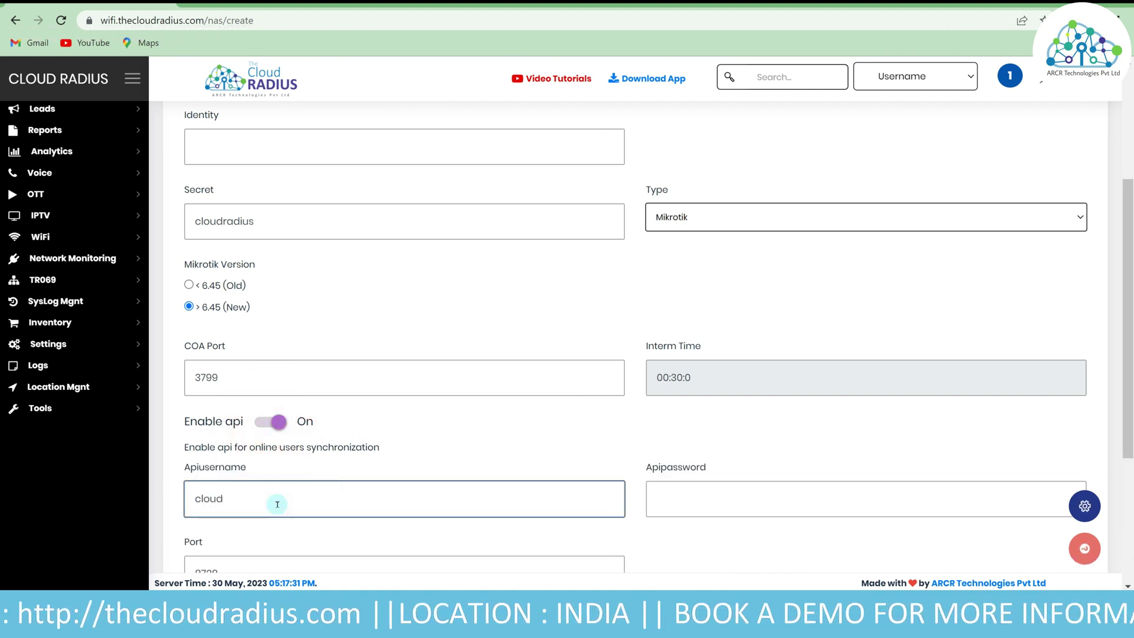
left_click(687, 485)
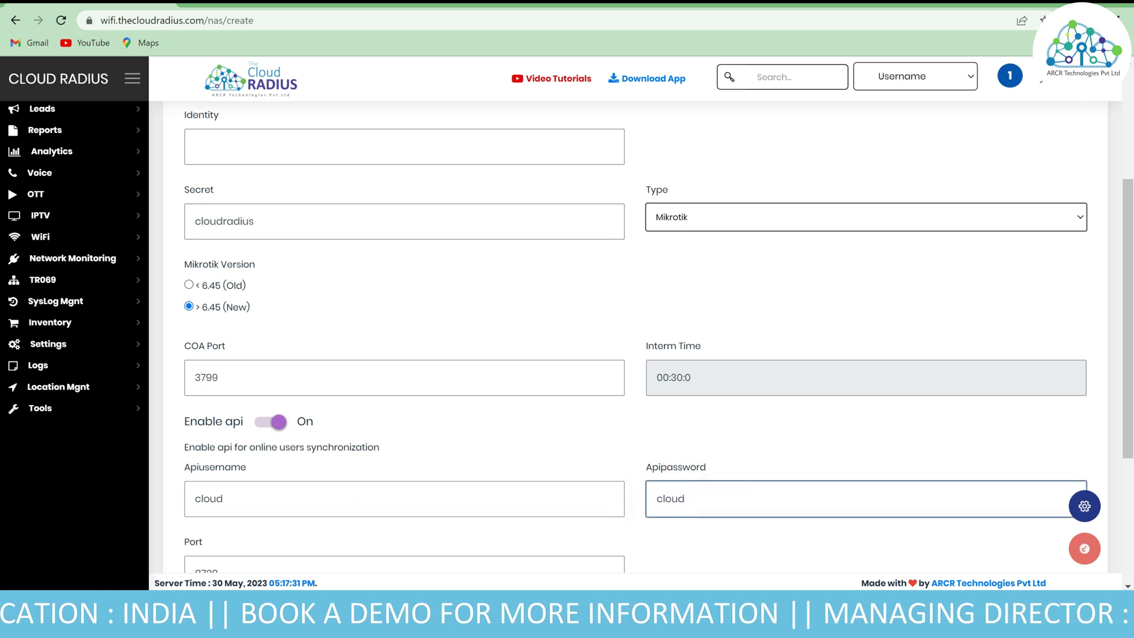
left_click(645, 539)
left_click(49, 215)
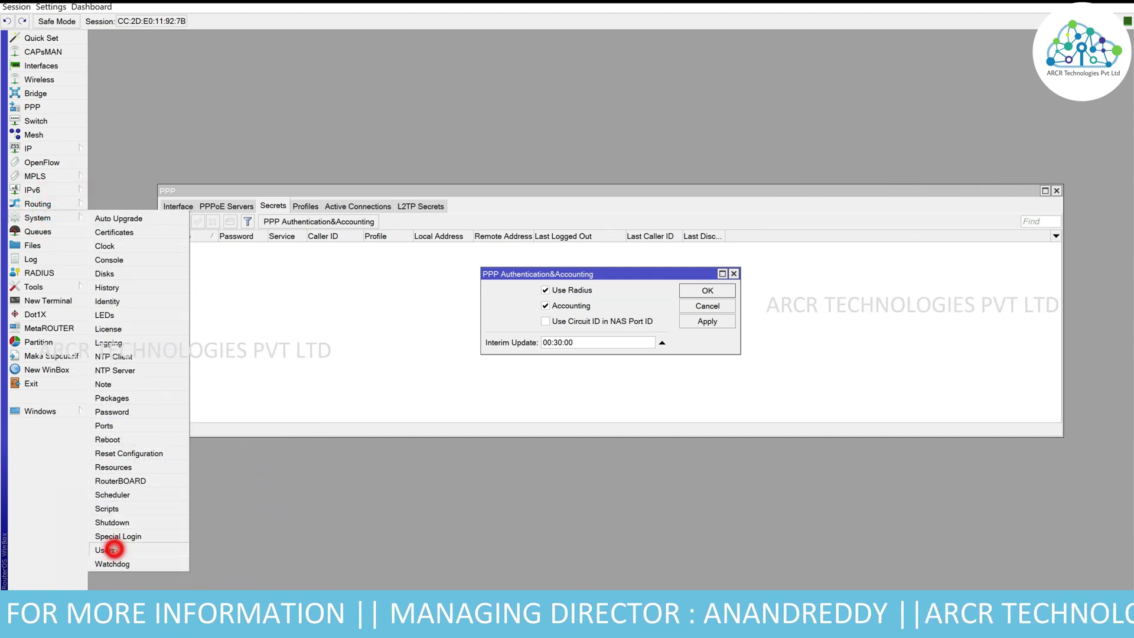
- Add a router user named cloud in the write group, allowed only from 10.10.10.1
left_click(114, 549)
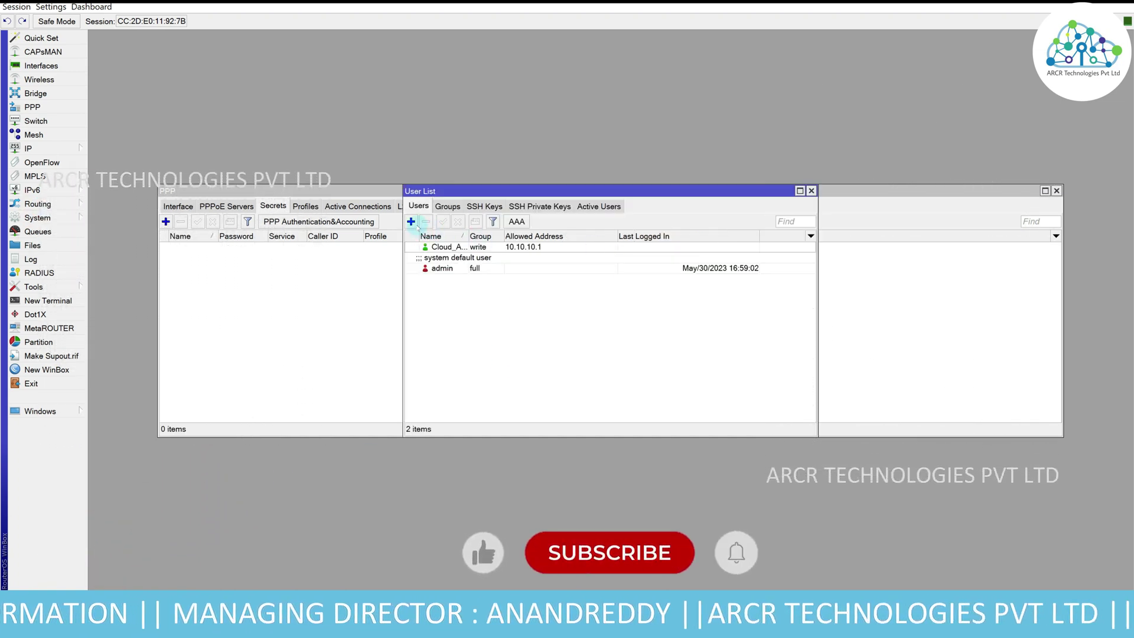
left_click(411, 222)
type("cloud")
left_click(611, 272)
left_click(609, 300)
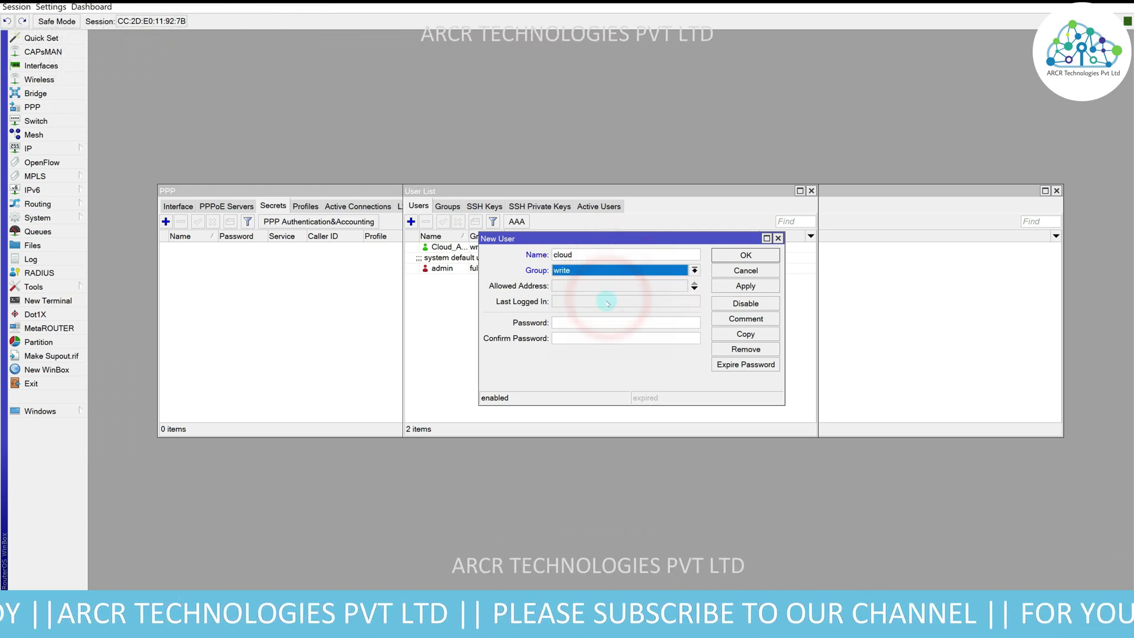
left_click(576, 285)
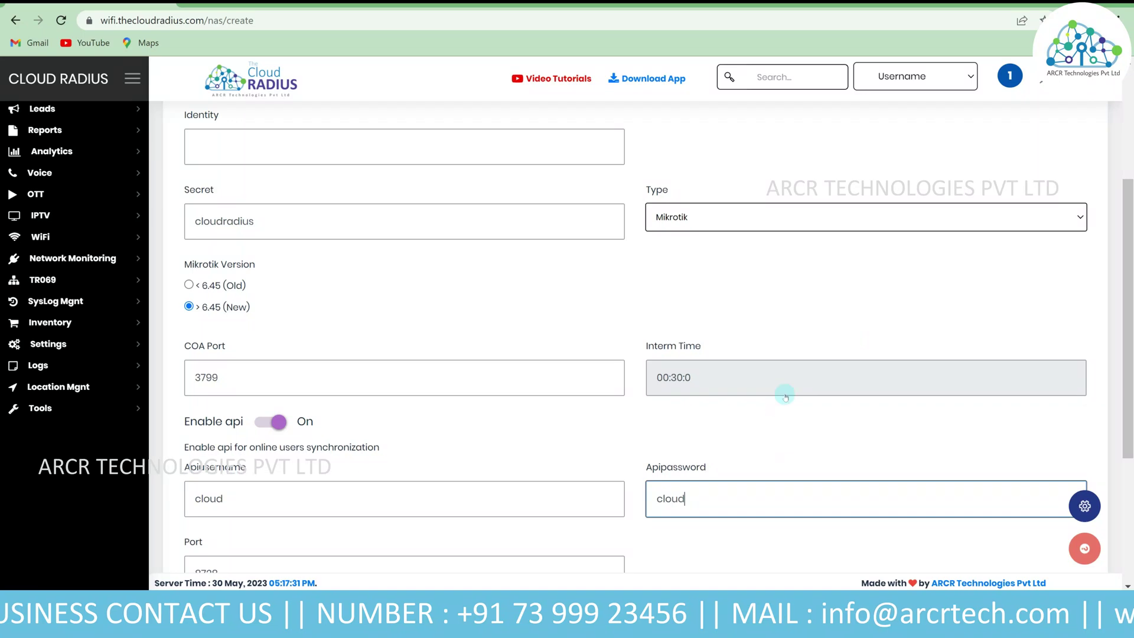
- Give the new user the NAS form's API password, confirm it, and save the user
double_click(742, 495)
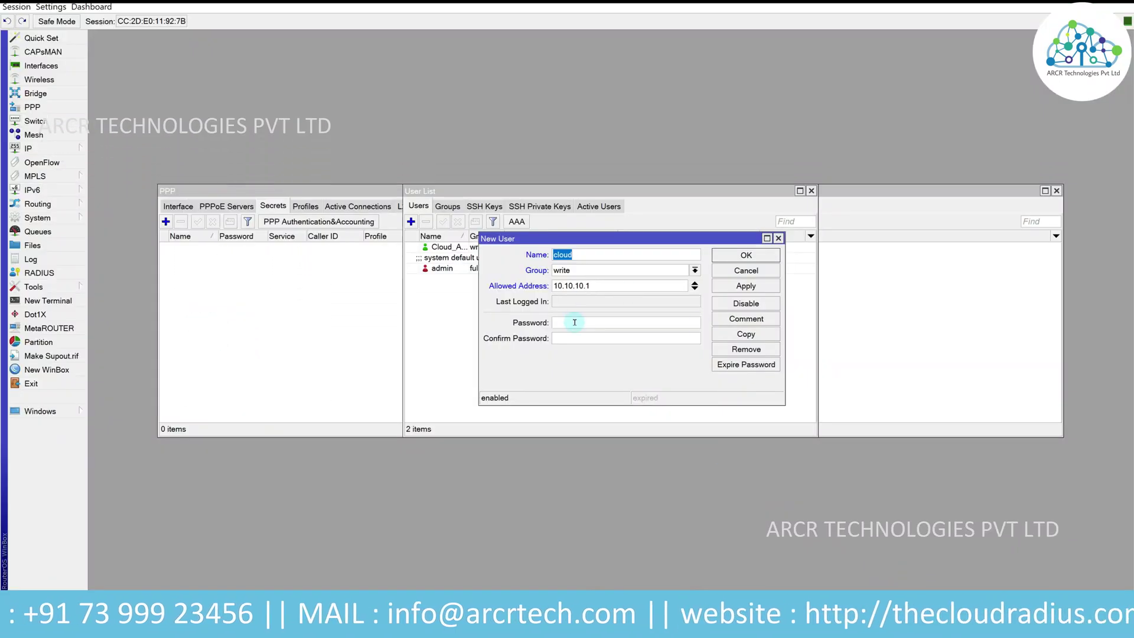
left_click(574, 322)
type("c")
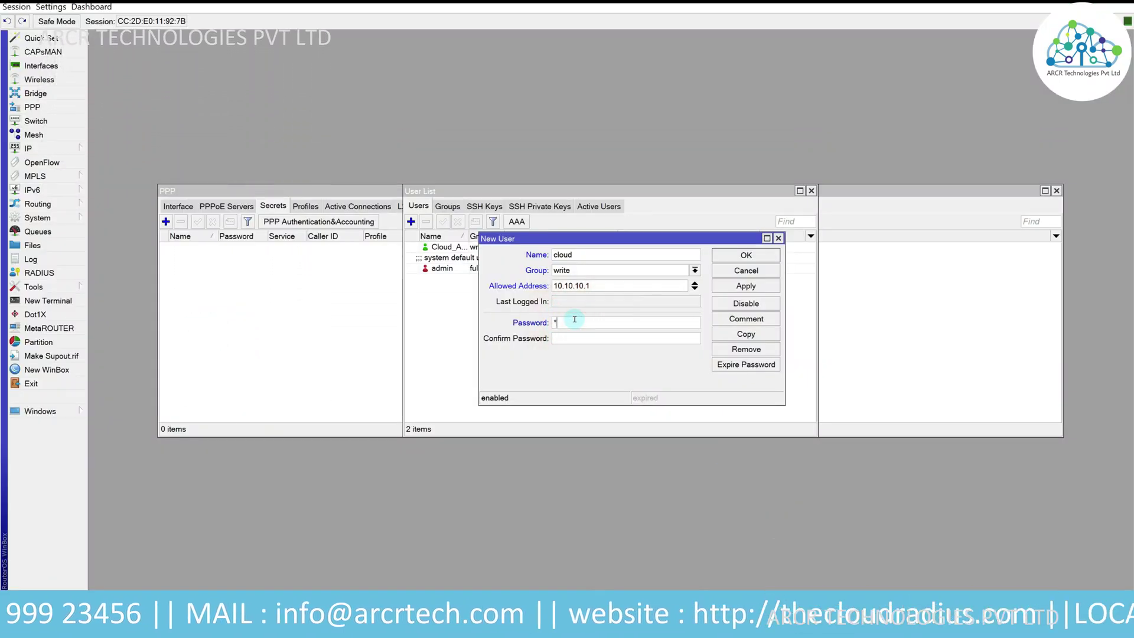
left_click(573, 340)
type("cloud")
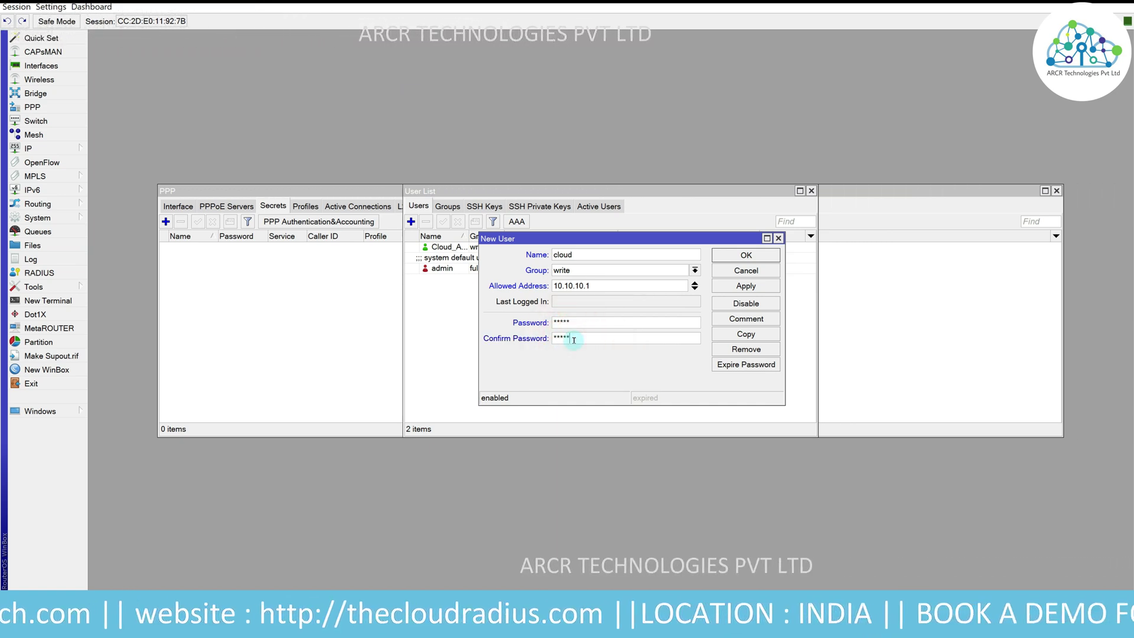
left_click(745, 285)
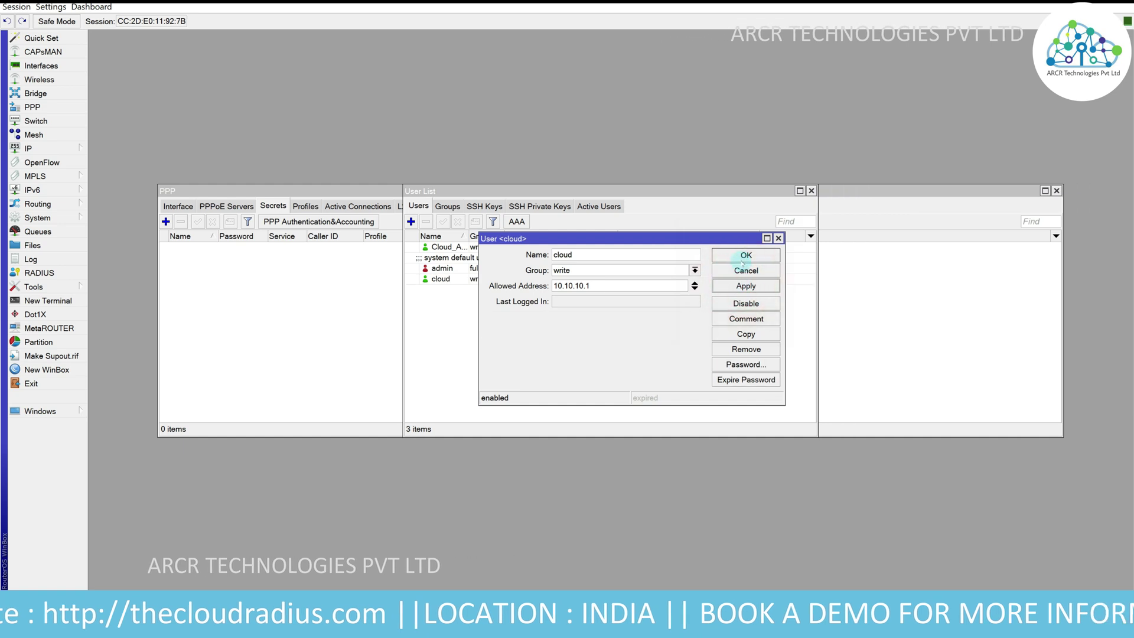
left_click(745, 256)
left_click(811, 191)
left_click(319, 221)
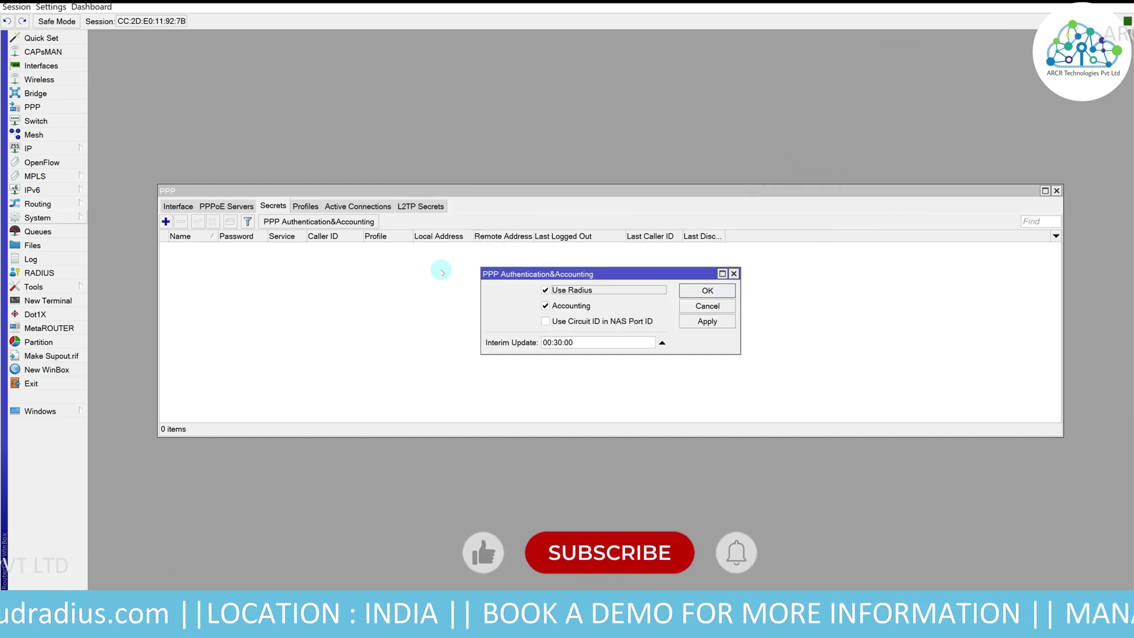
- Check that the router's api service runs on port 8728 from 10.10.10.1, and select 8728 in the NAS form
left_click(32, 148)
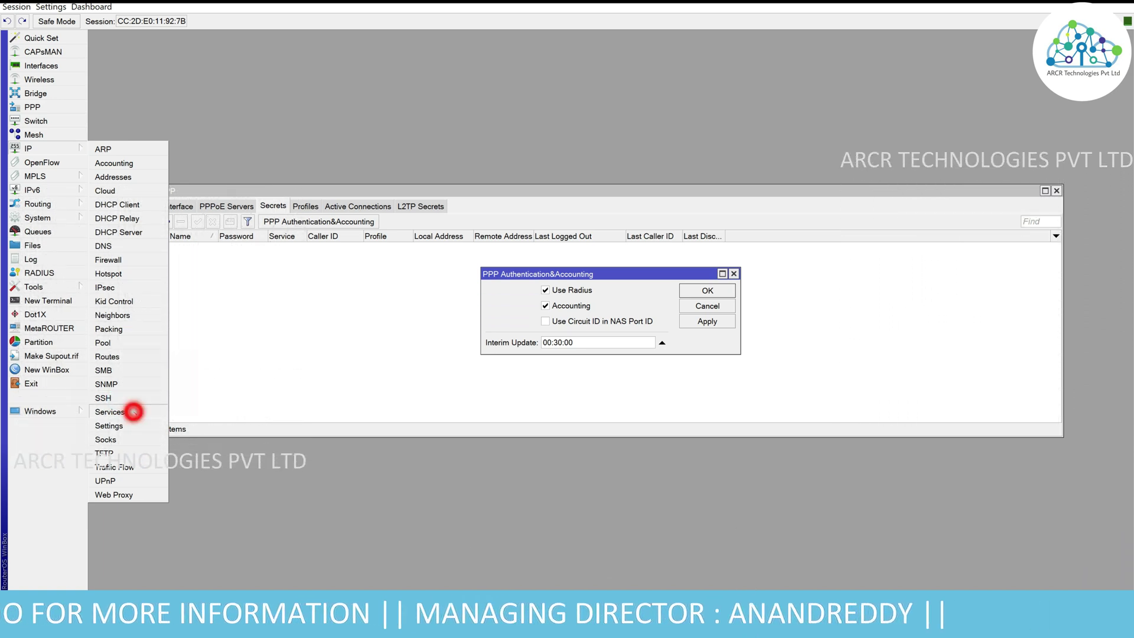
left_click(134, 413)
left_click(585, 239)
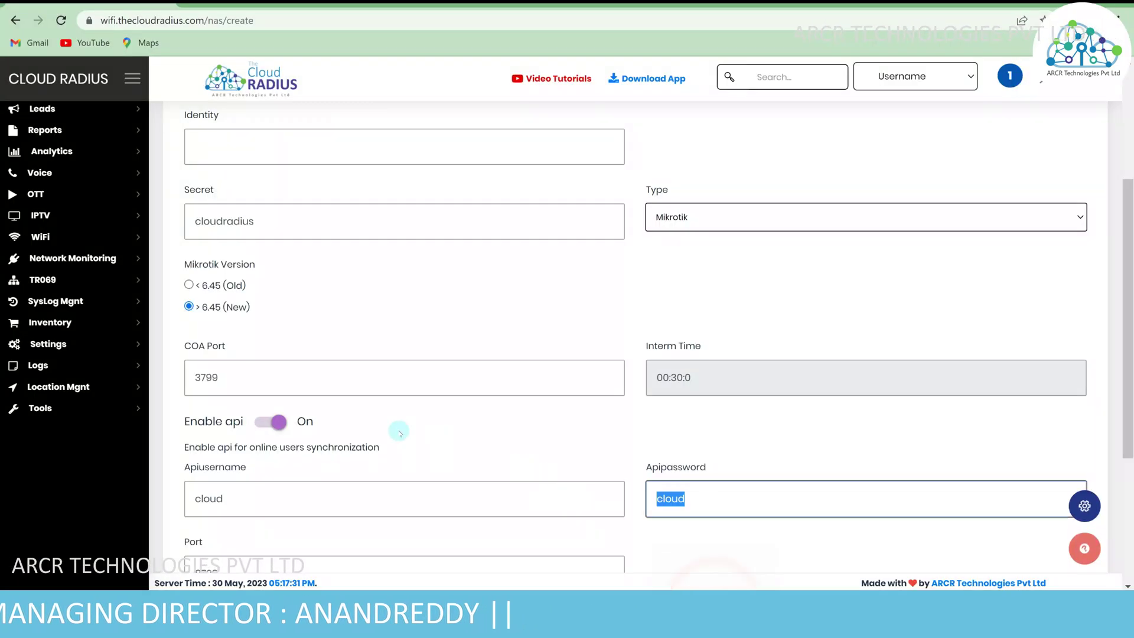
scroll(299, 478, "down", 1)
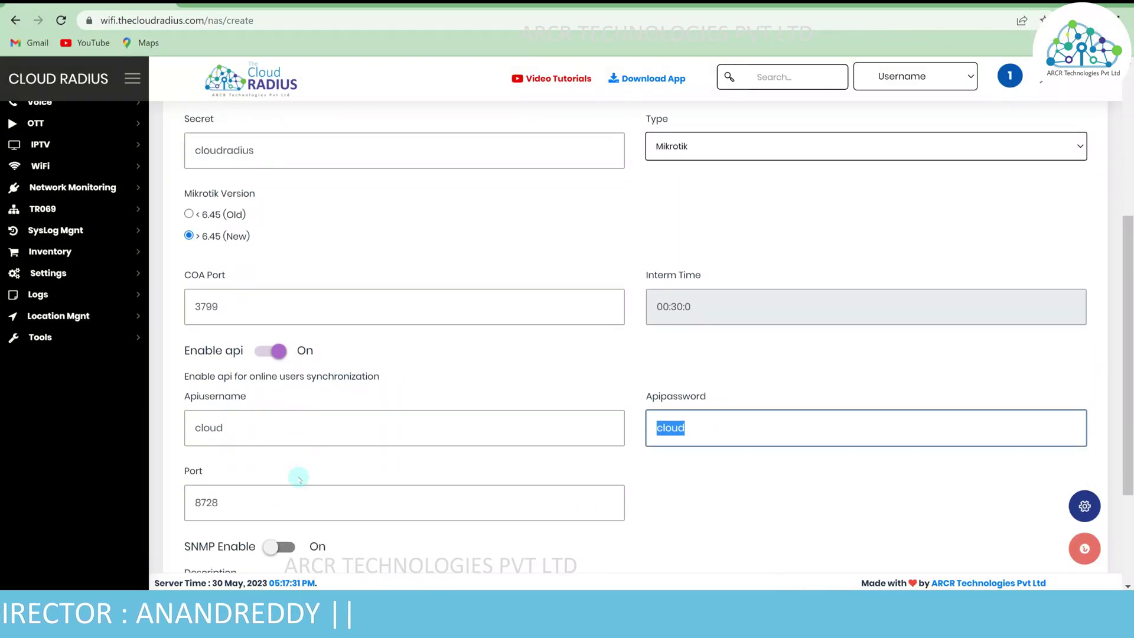
double_click(239, 501)
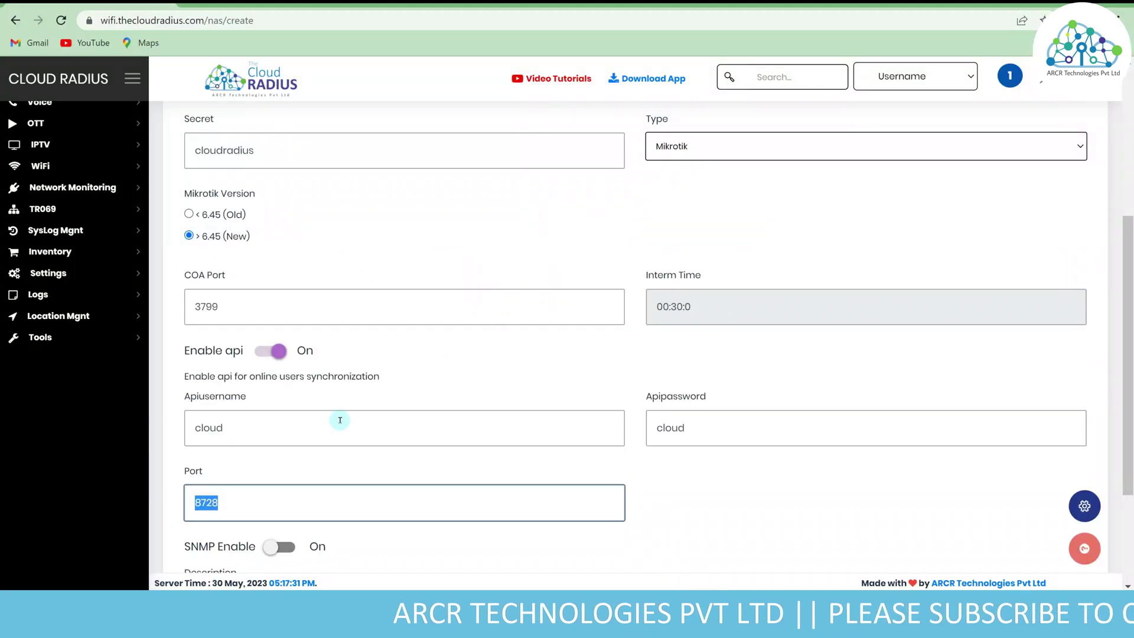
scroll(340, 420, "down", 3)
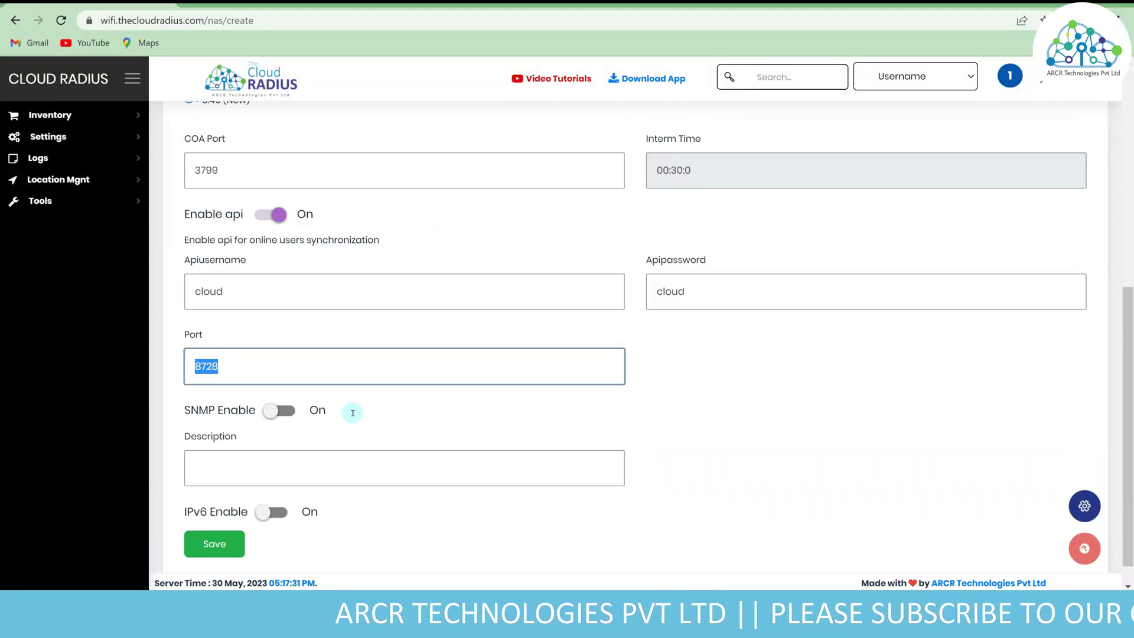
left_click(277, 384)
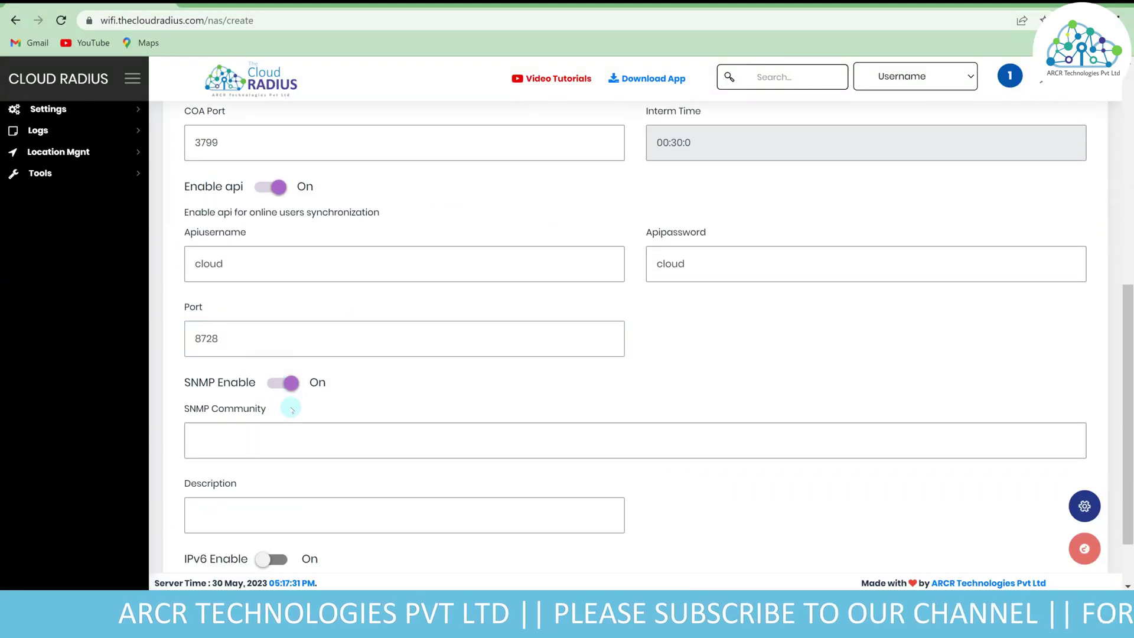
left_click(266, 443)
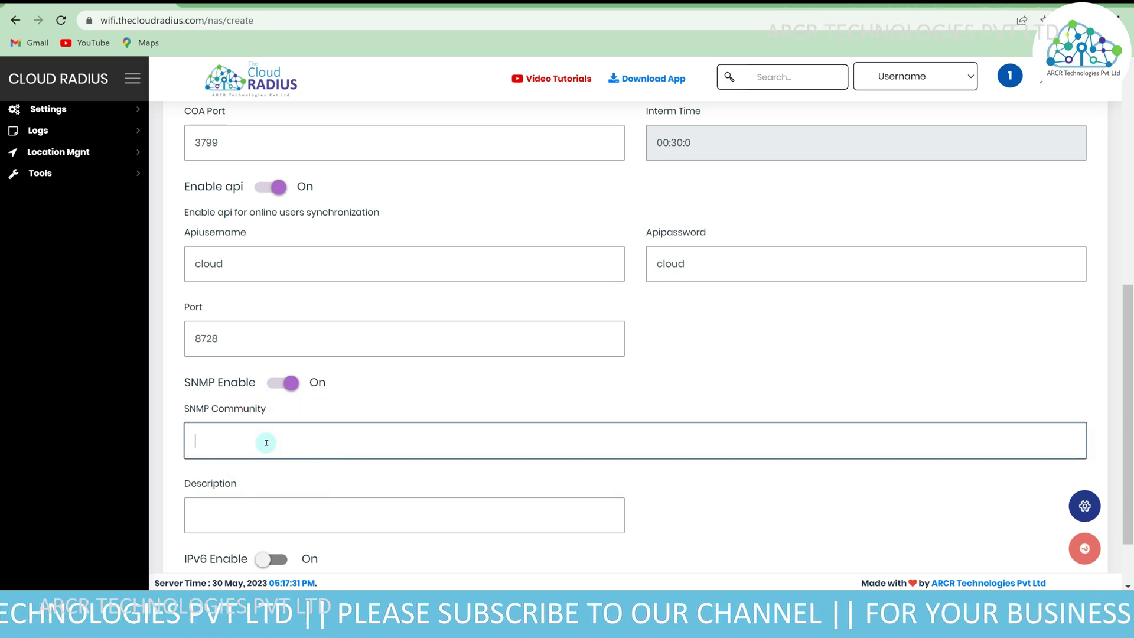
type("Cl")
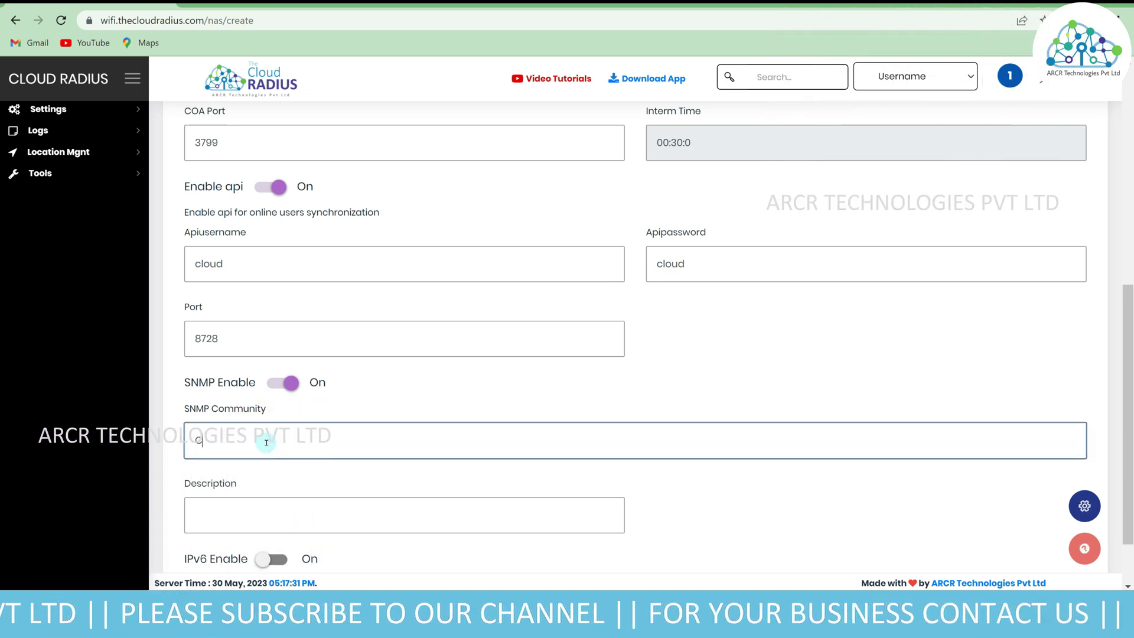
type("oudradius")
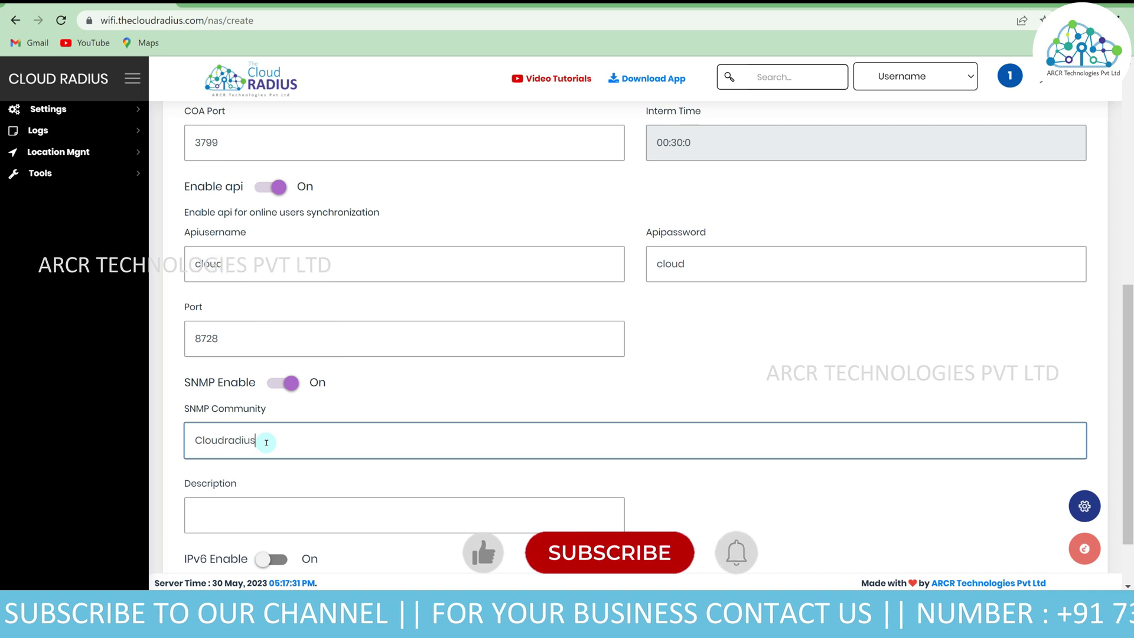
type("_")
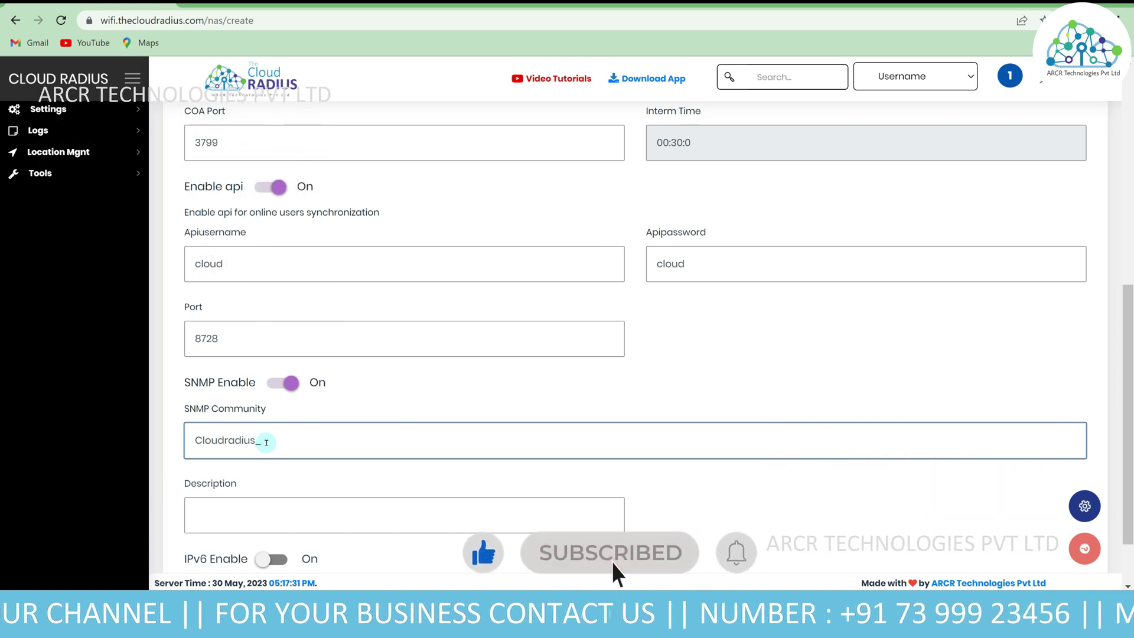
type("SNMP")
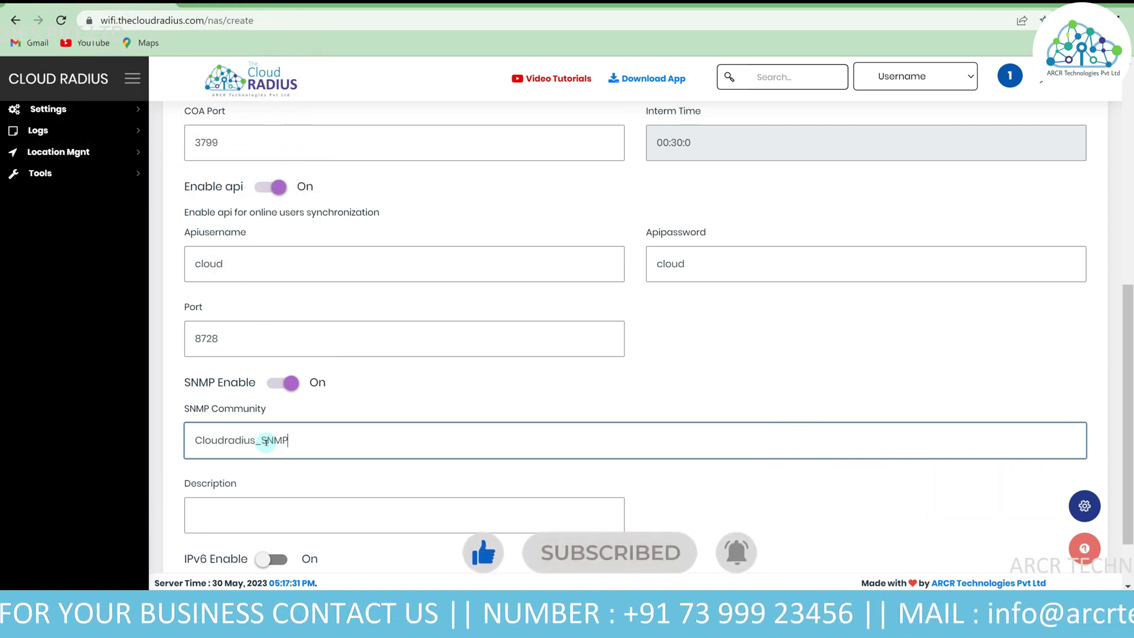
double_click(313, 442)
right_click(273, 440)
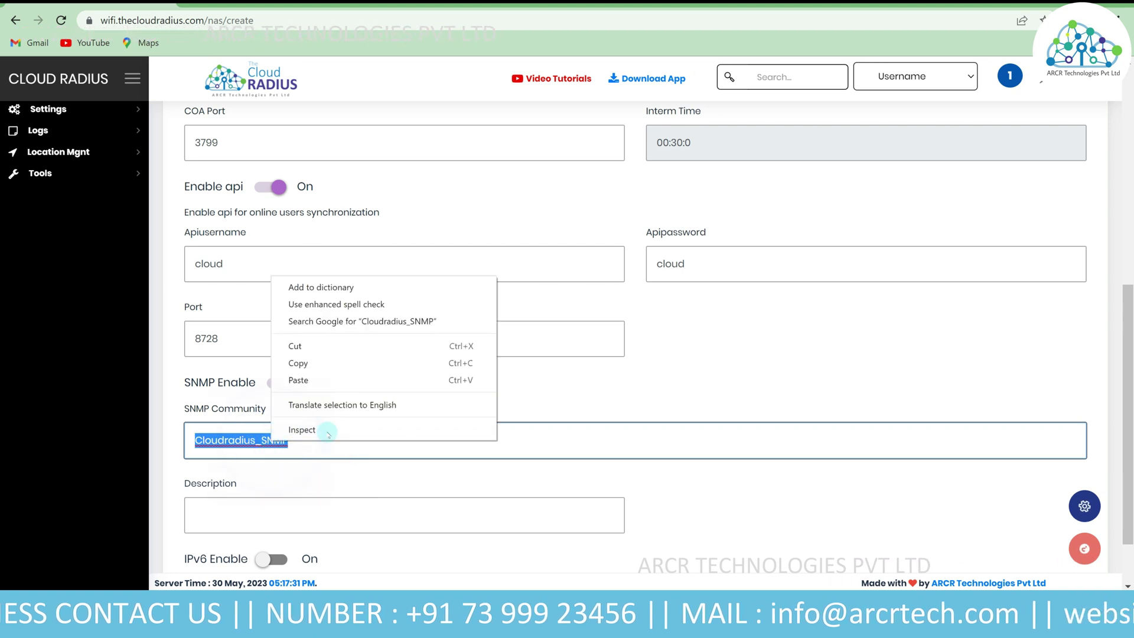
left_click(339, 357)
scroll(647, 565, "down", 1)
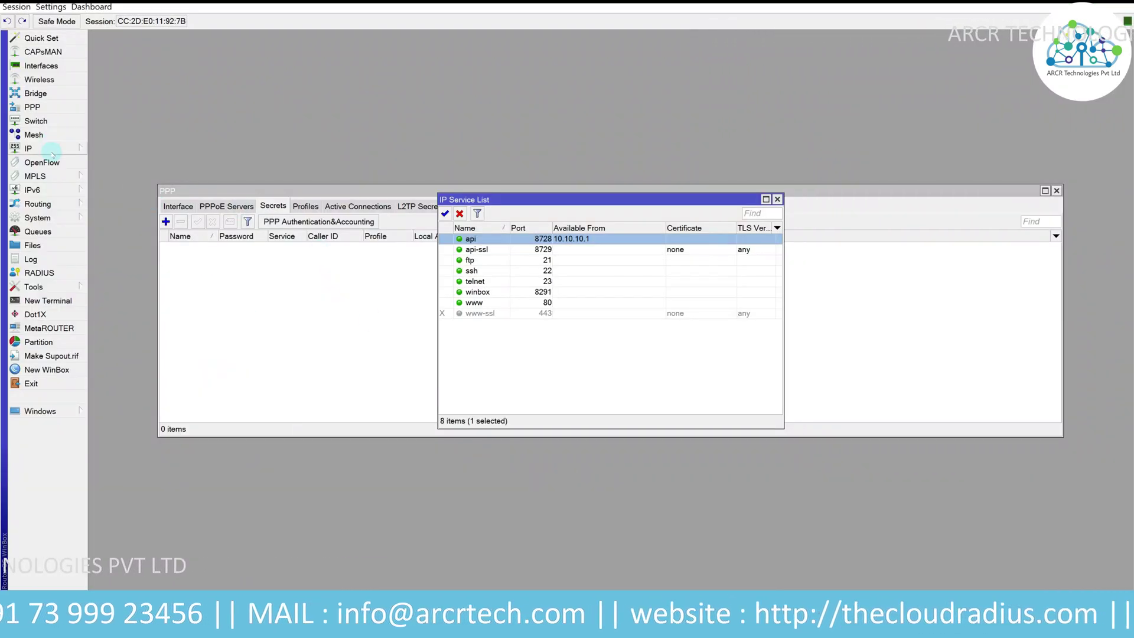
- Confirm that router SNMP is enabled and keeps trap version 2
left_click(27, 148)
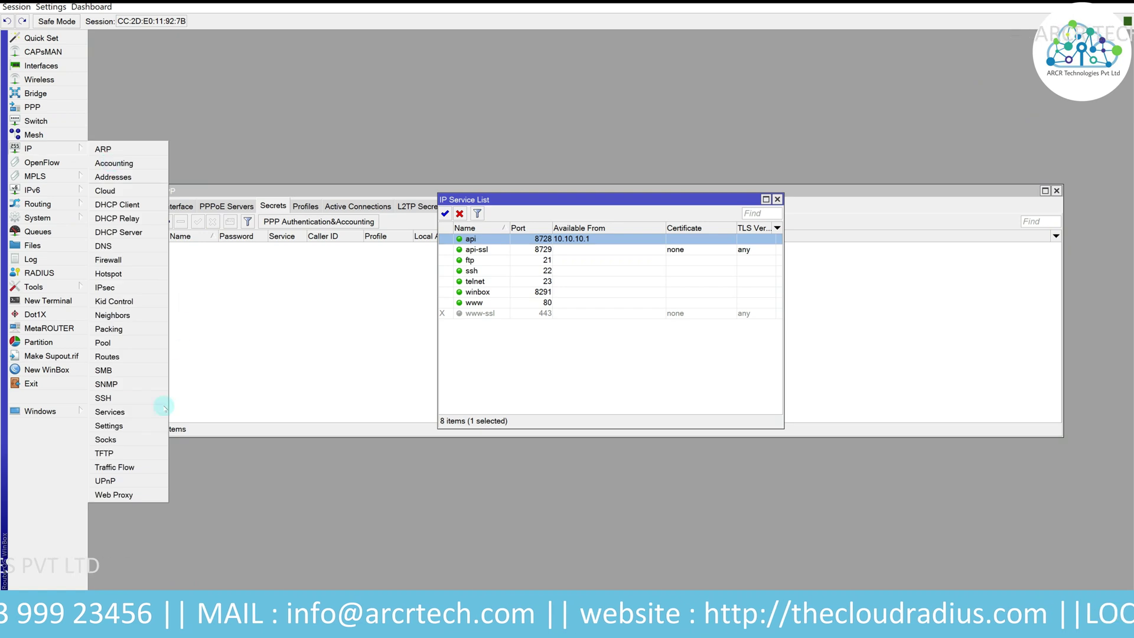
left_click(118, 383)
left_click(542, 241)
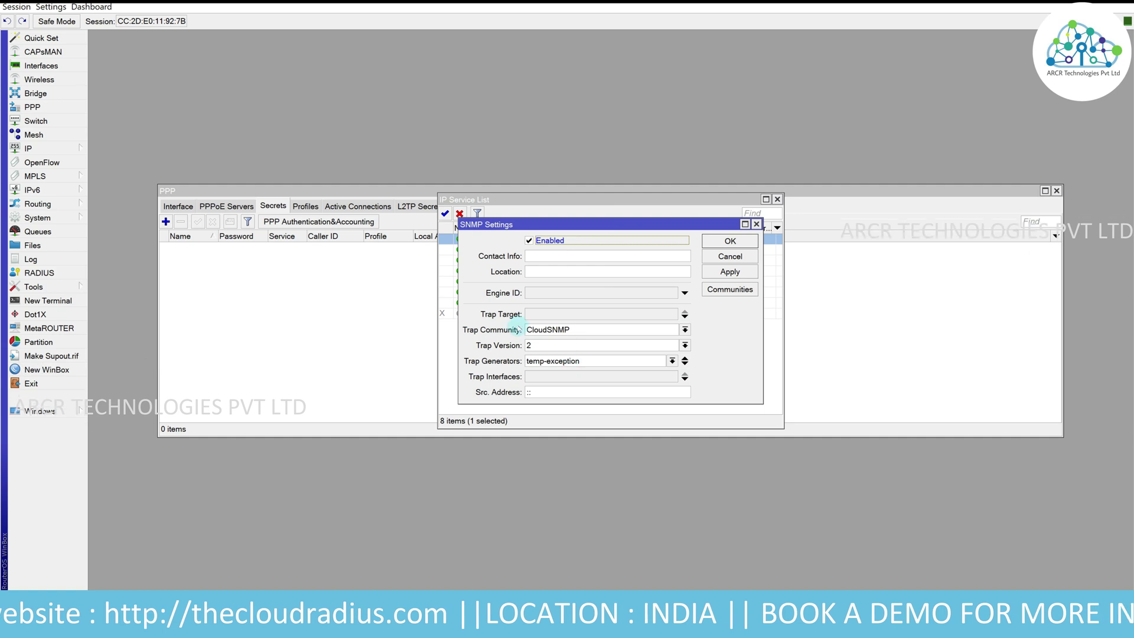
left_click(544, 347)
left_click(544, 347)
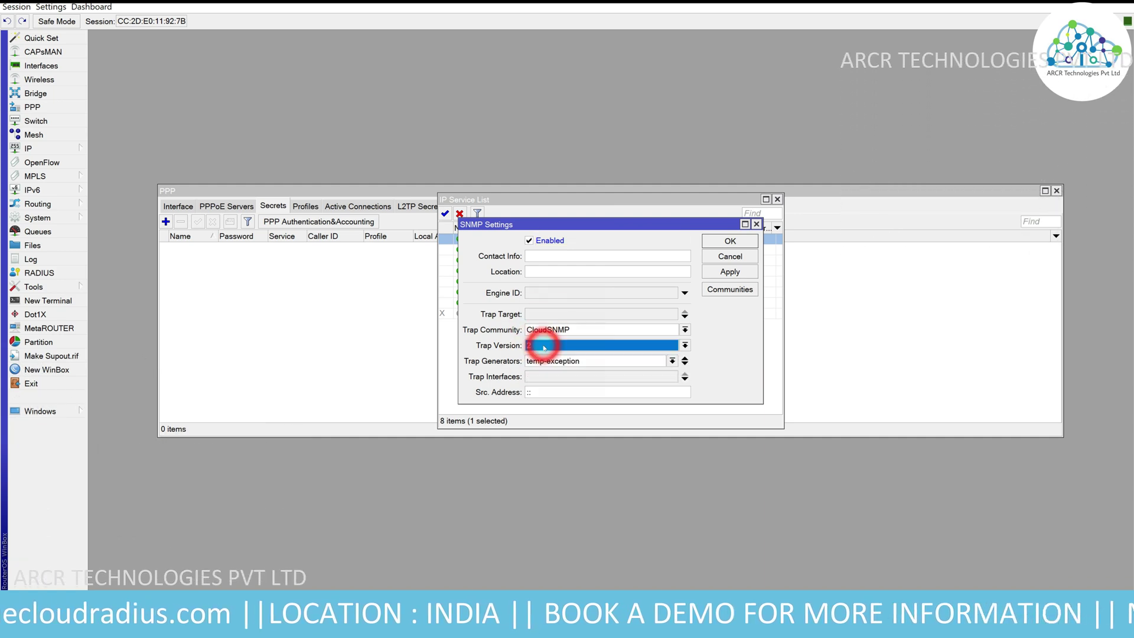
- Rename the CloudSNMP community to Cloudradius_SNMP, limit it to 10.10.10.1, and save
left_click(738, 294)
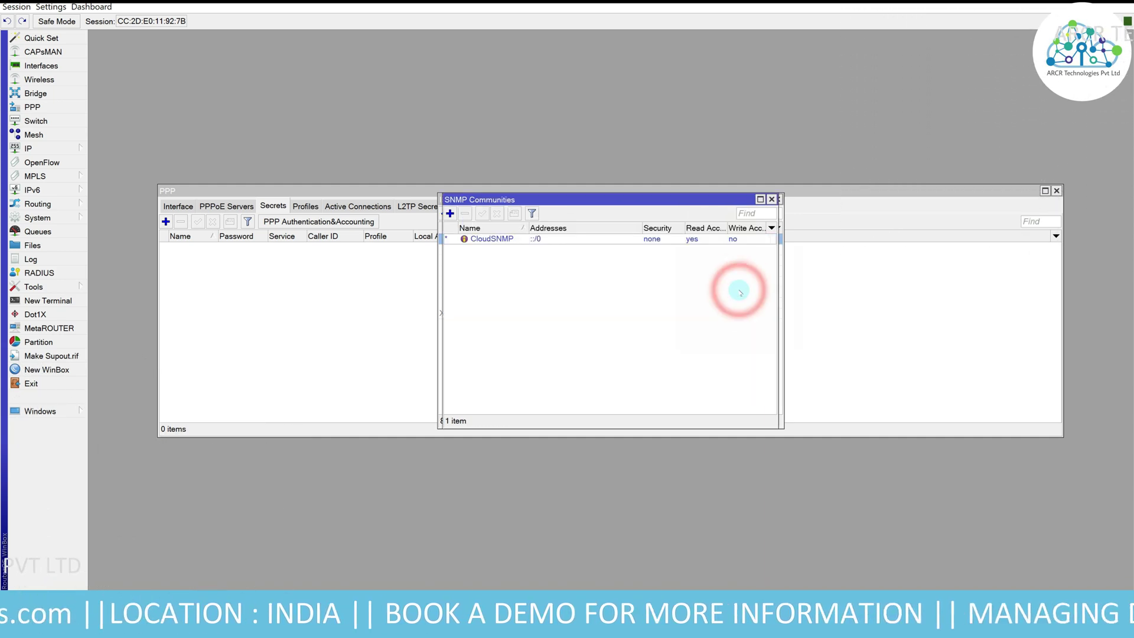
double_click(521, 242)
type("Cloudradius_SNMP")
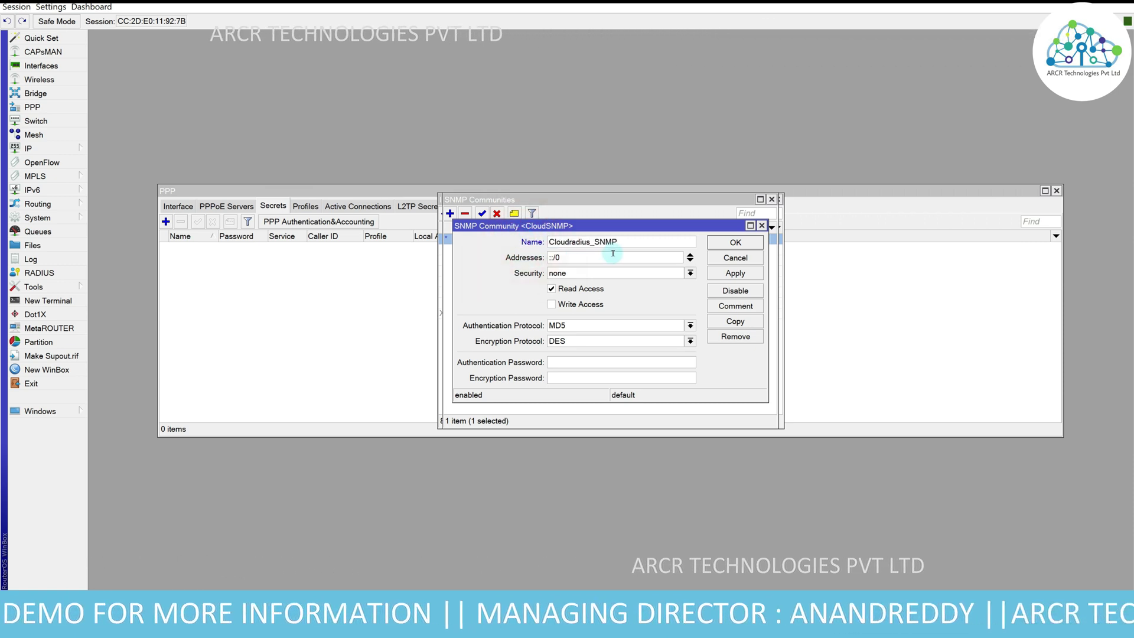
double_click(598, 257)
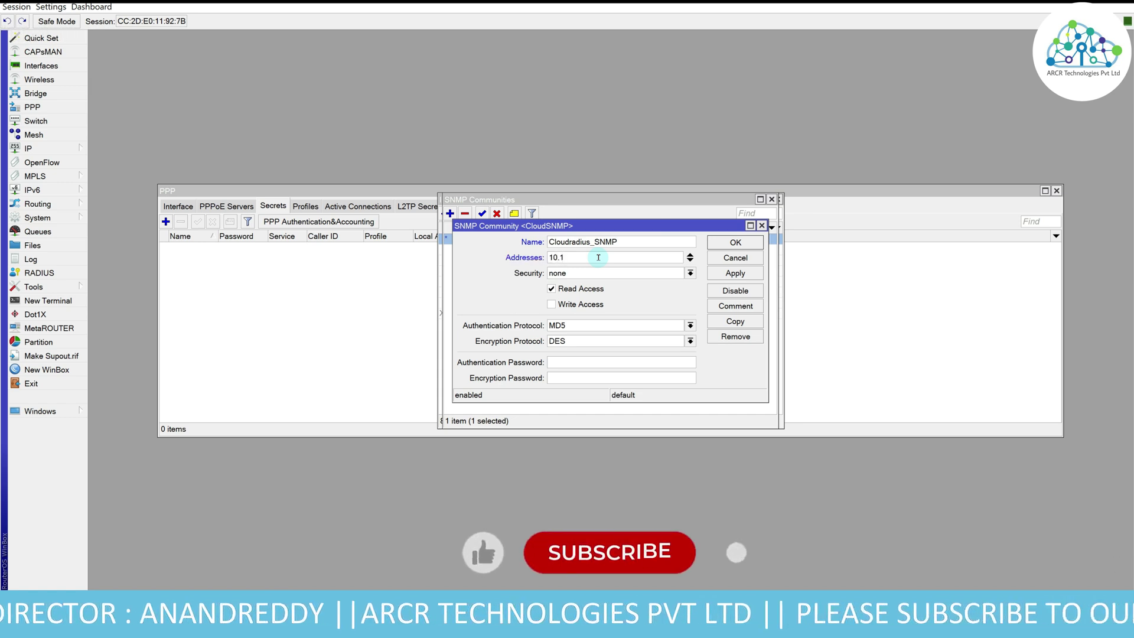
type("10.10.10.1")
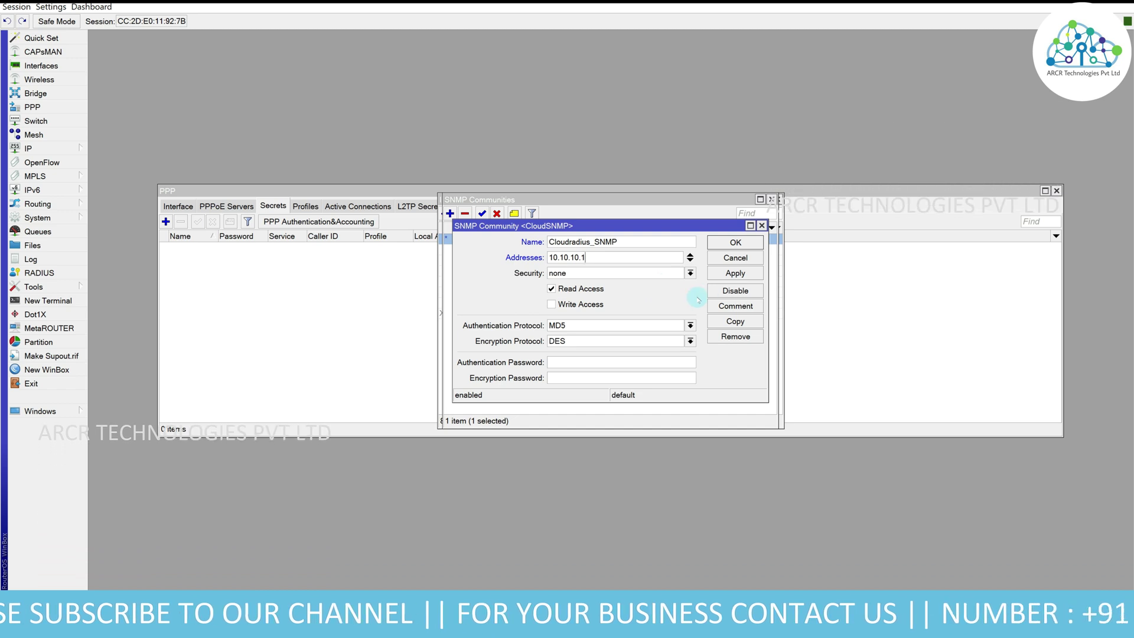
left_click(736, 272)
left_click(735, 242)
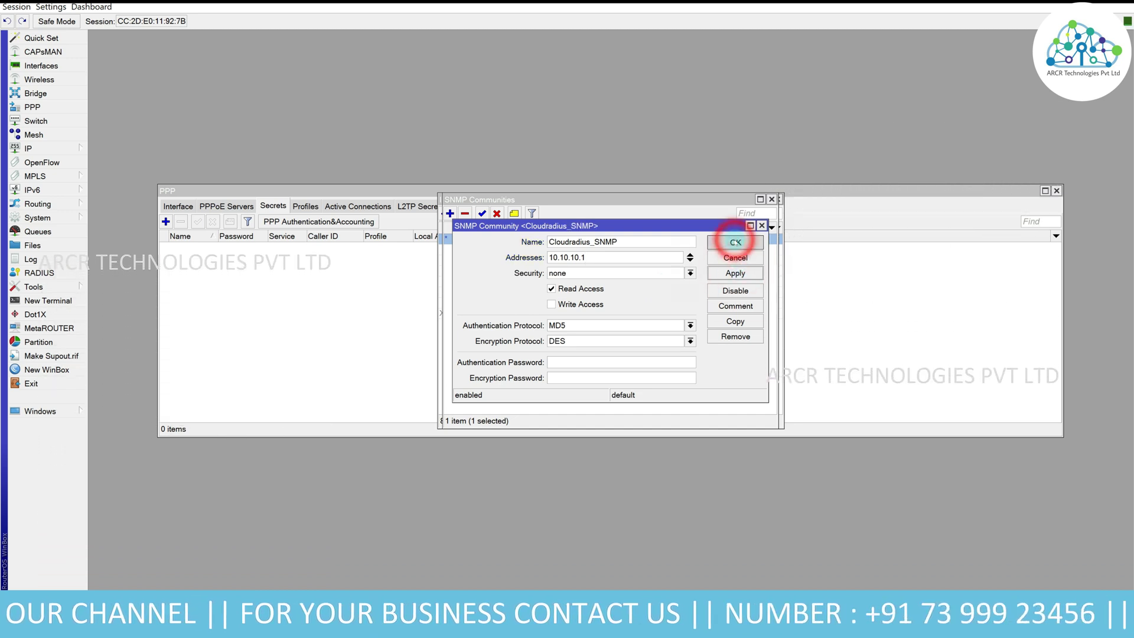
left_click(771, 199)
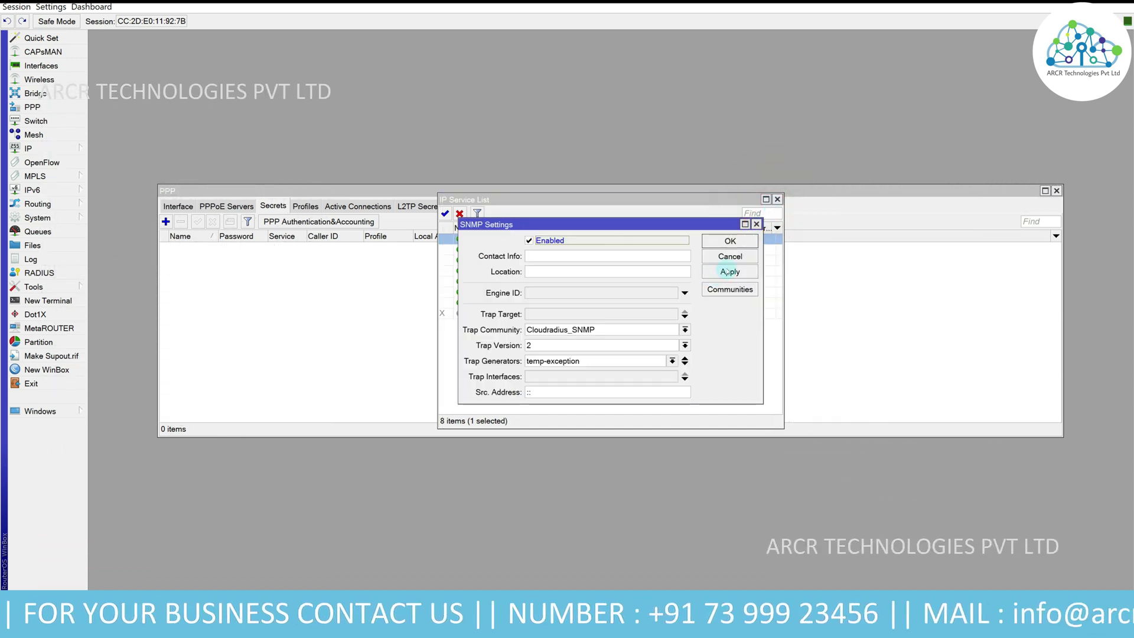
left_click(730, 242)
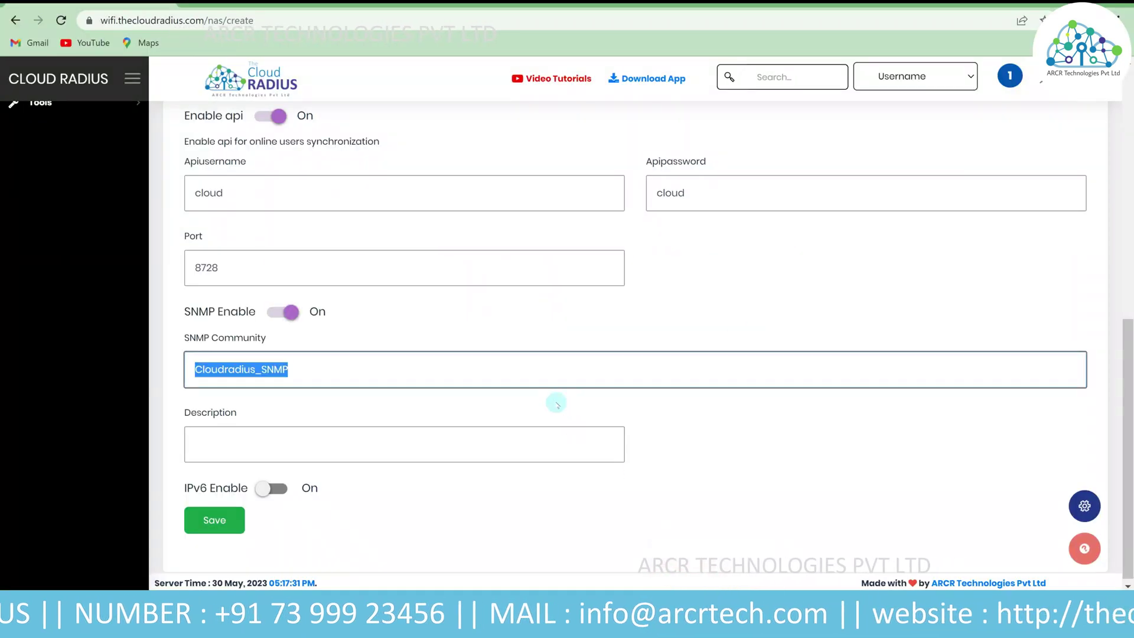
- Switch IPv6 on to inspect its pool and delegated pool fields, then turn it back off
left_click(200, 447)
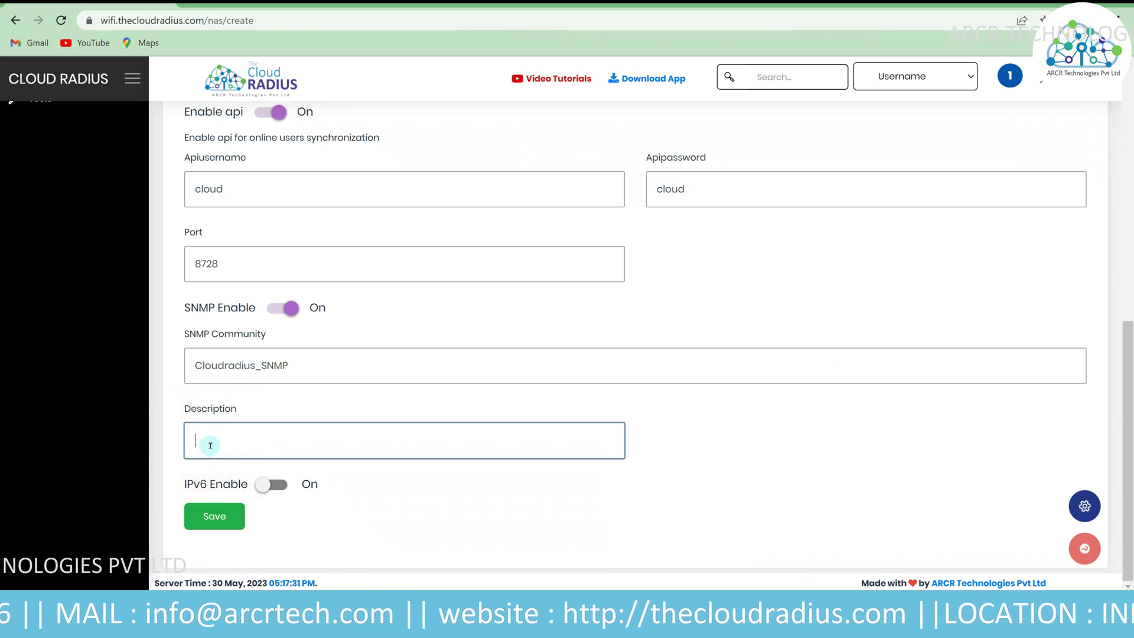
left_click(270, 482)
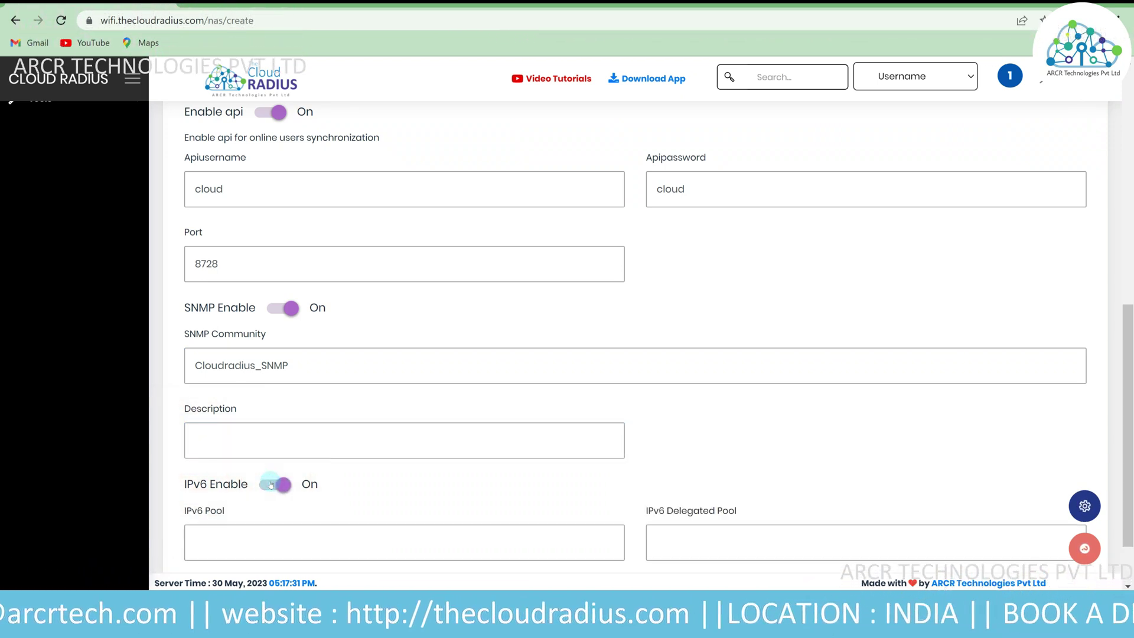
scroll(271, 485, "down", 2)
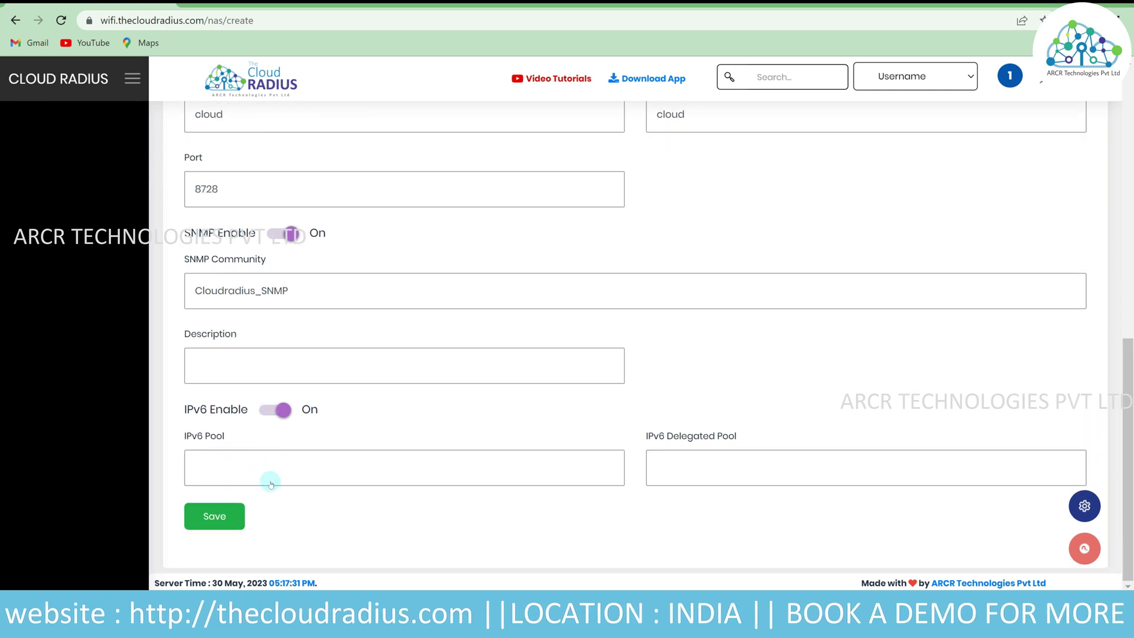
left_click(275, 465)
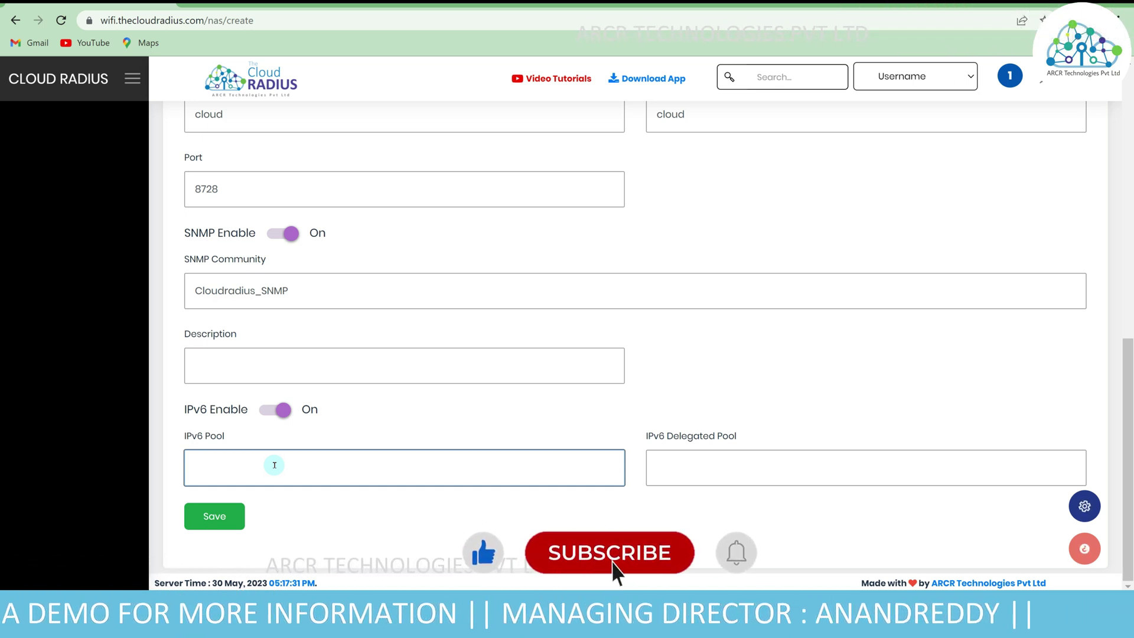
left_click(676, 454)
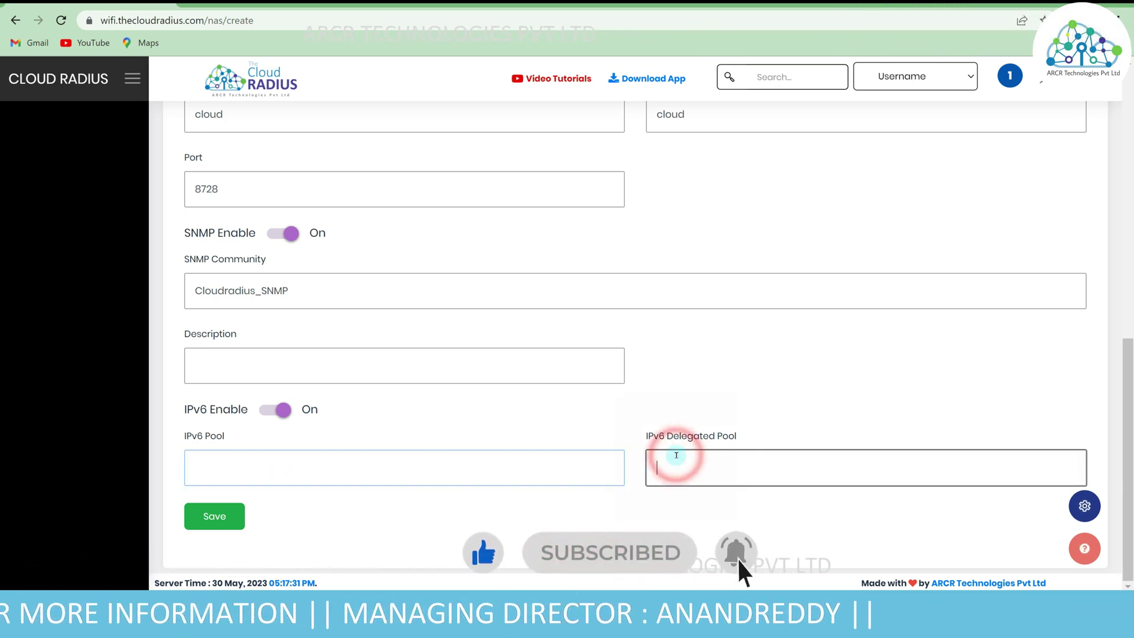
left_click(281, 406)
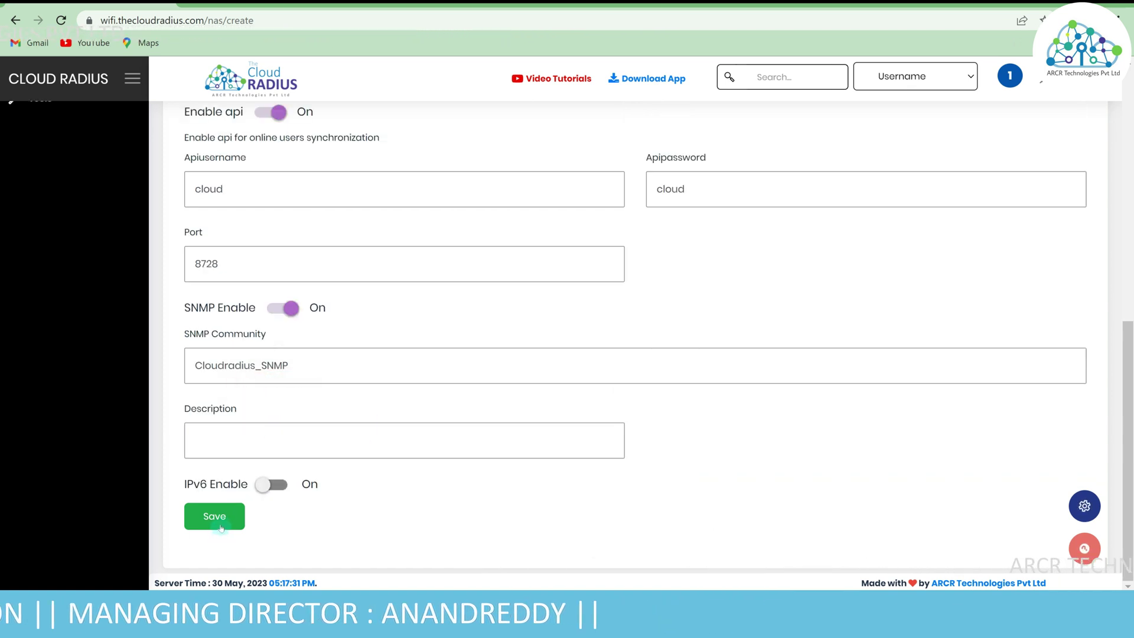